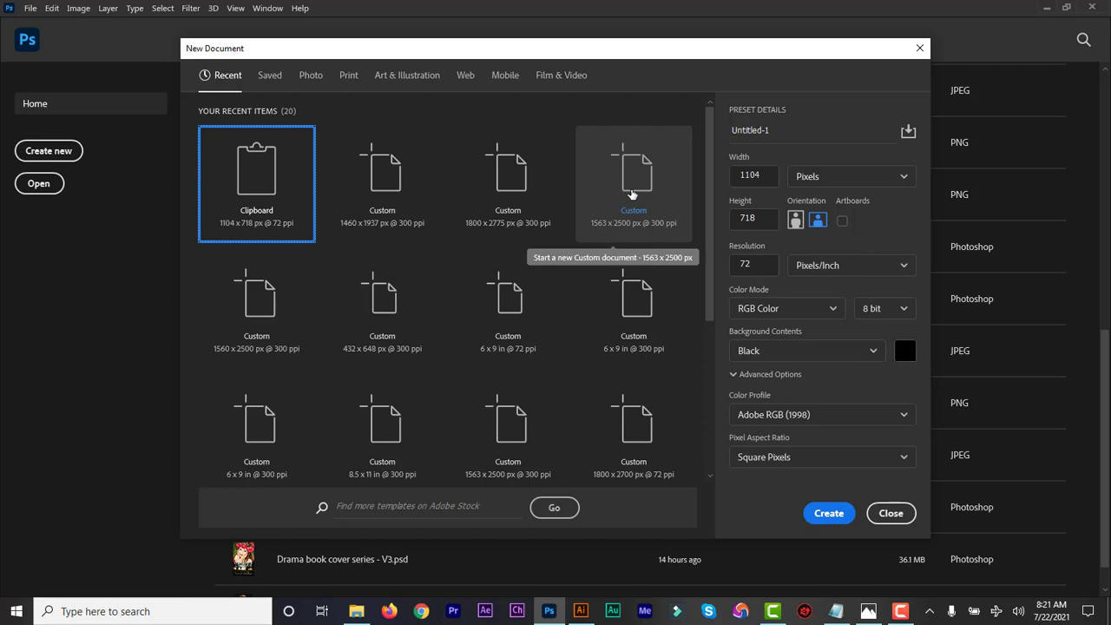
# Create a black 1563 x 2500 px, 300 ppi document from the custom preset.
pyautogui.click(632, 192)
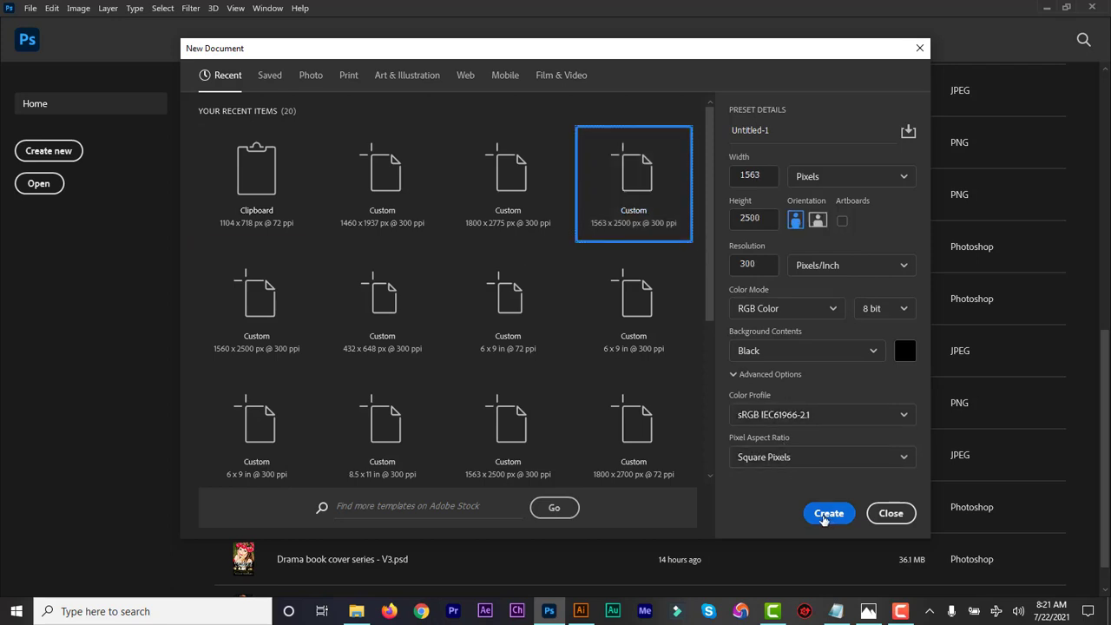
pyautogui.click(828, 514)
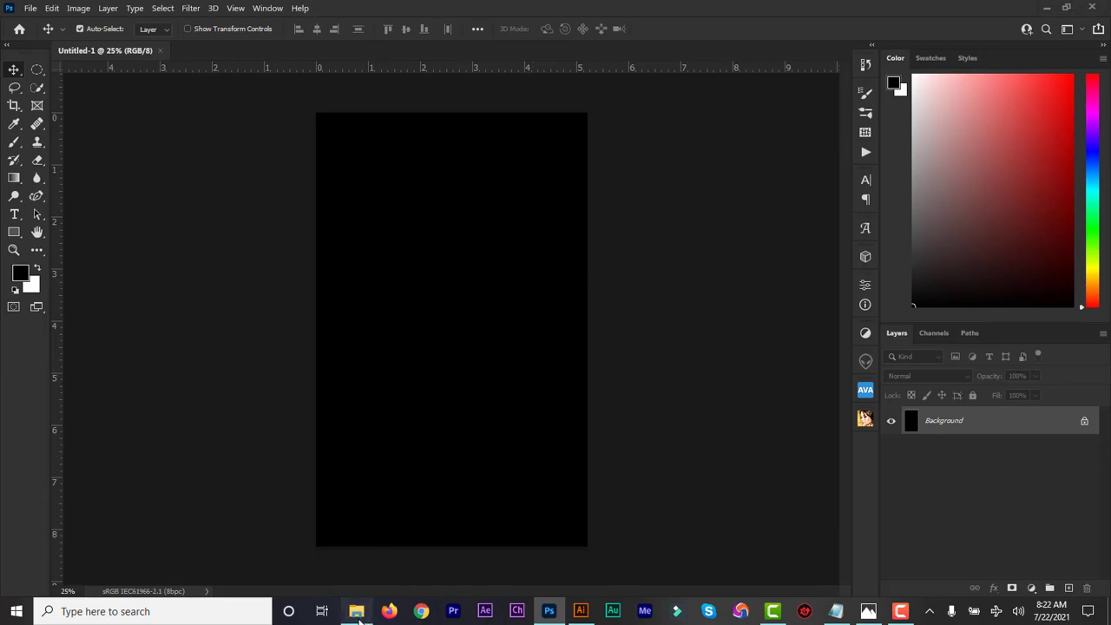
# Open eyes-4196843_1920 from the cover asset folder with Adobe Photoshop 2021.
pyautogui.click(357, 612)
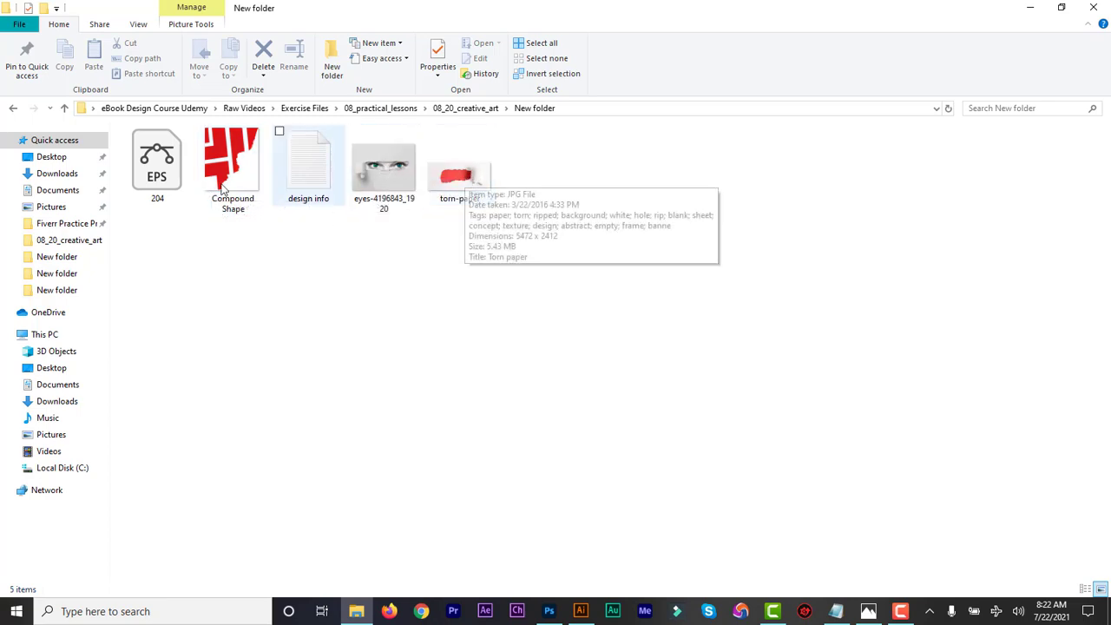
pyautogui.click(171, 174)
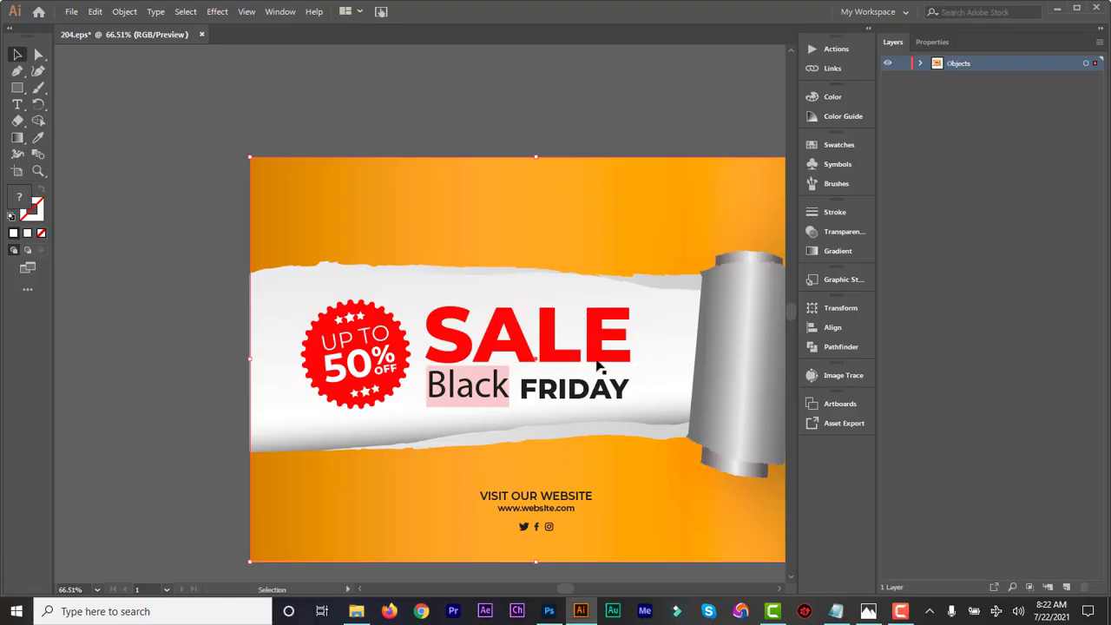
pyautogui.click(357, 613)
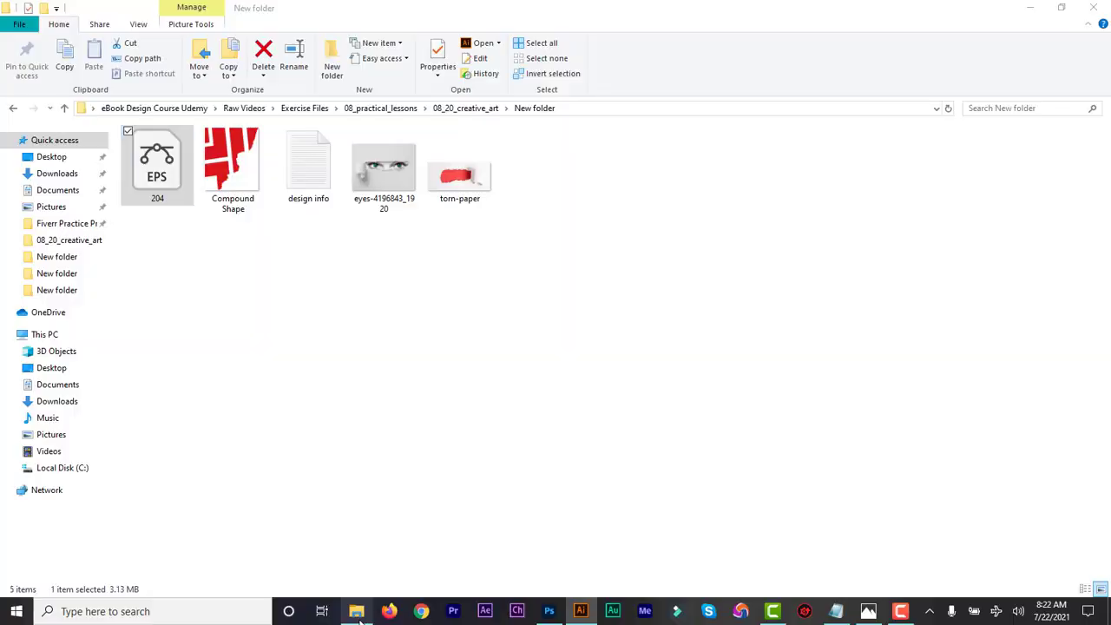
pyautogui.click(385, 186)
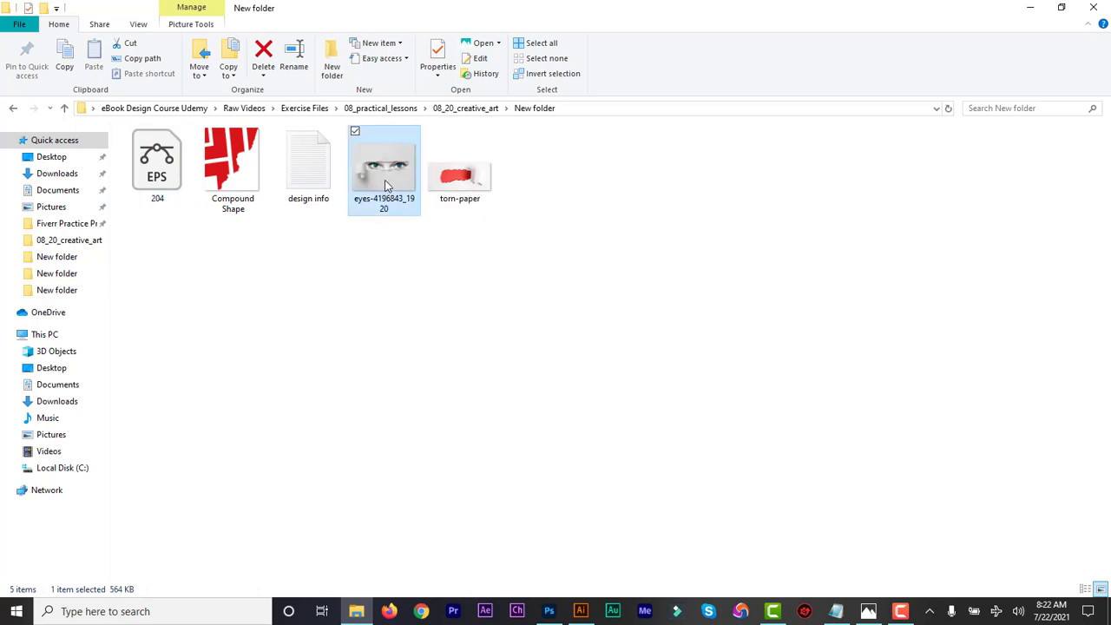
pyautogui.rightClick(390, 180)
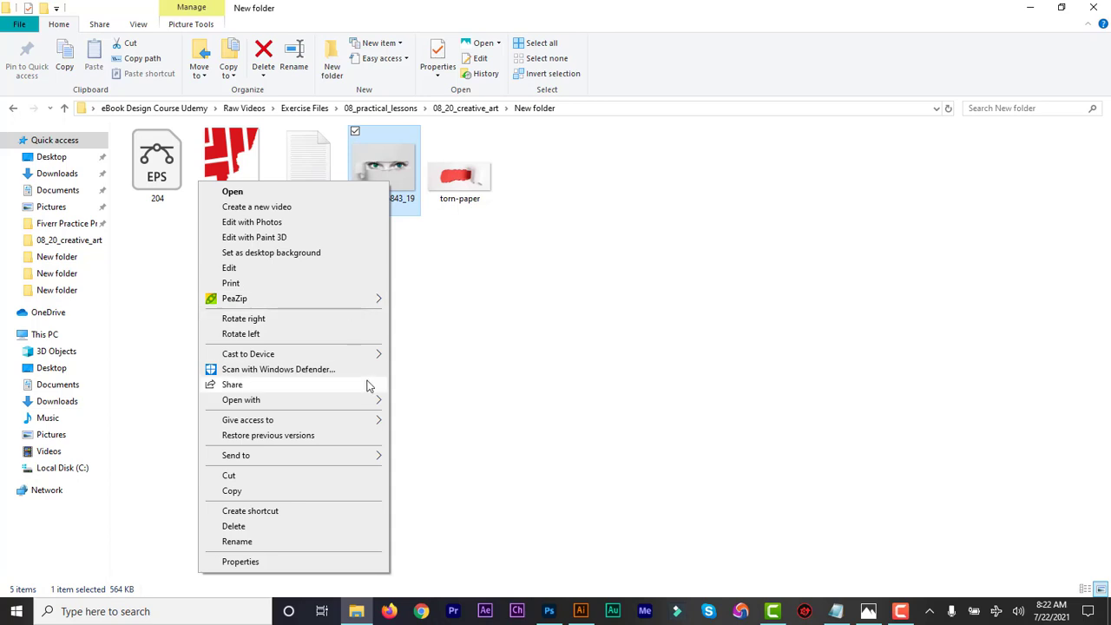
pyautogui.moveTo(374, 403)
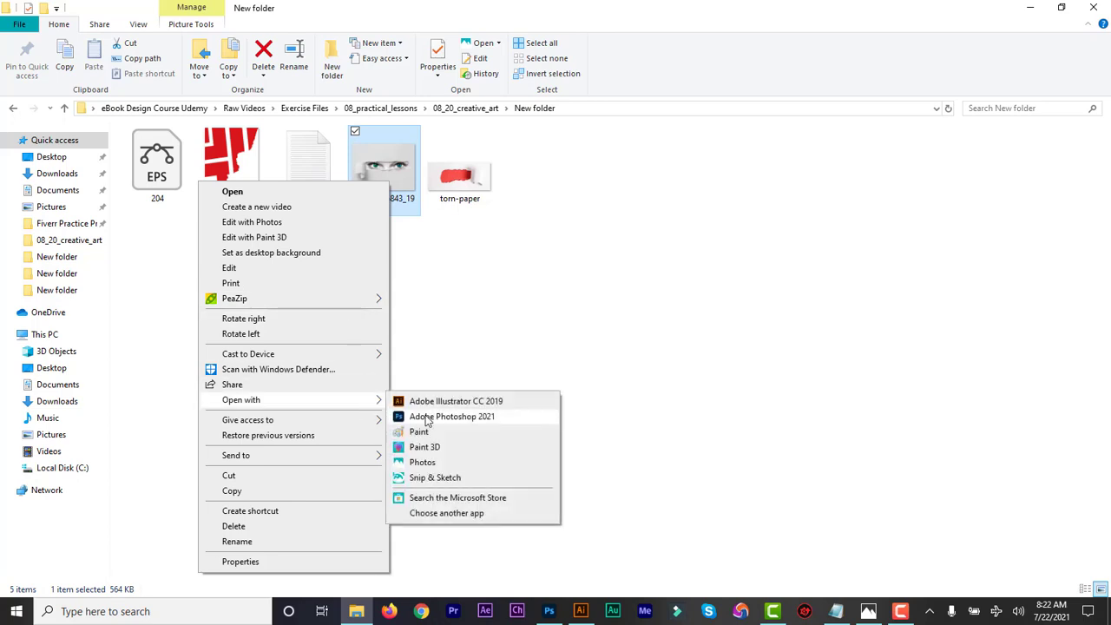
pyautogui.click(423, 417)
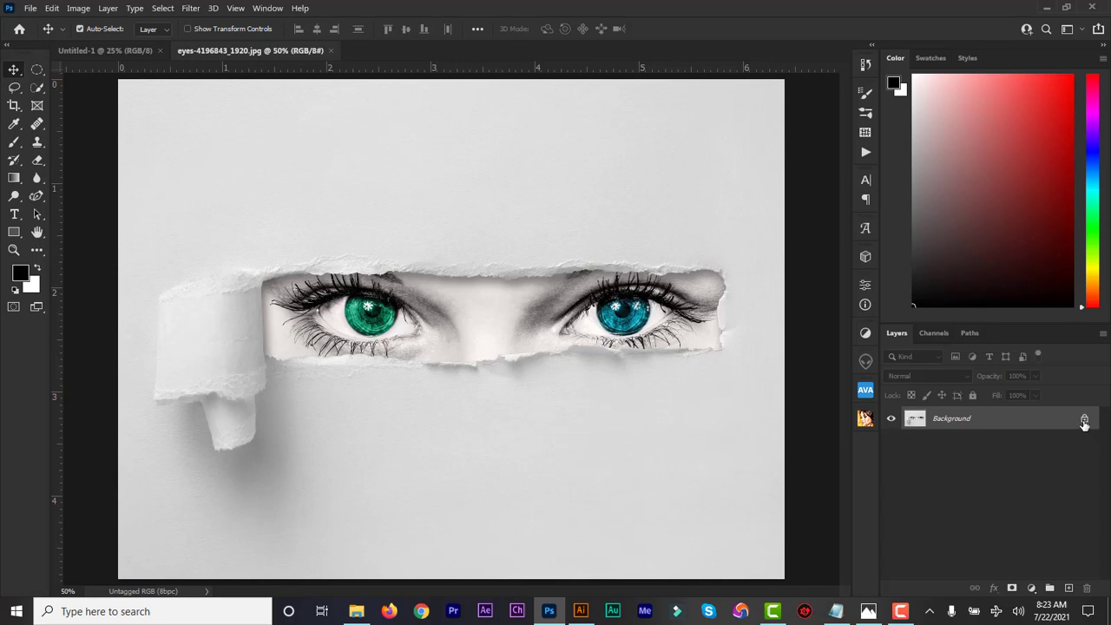
# Unlock the eyes image's Background layer into Layer 0.
pyautogui.click(1084, 423)
pyautogui.doubleClick(1076, 420)
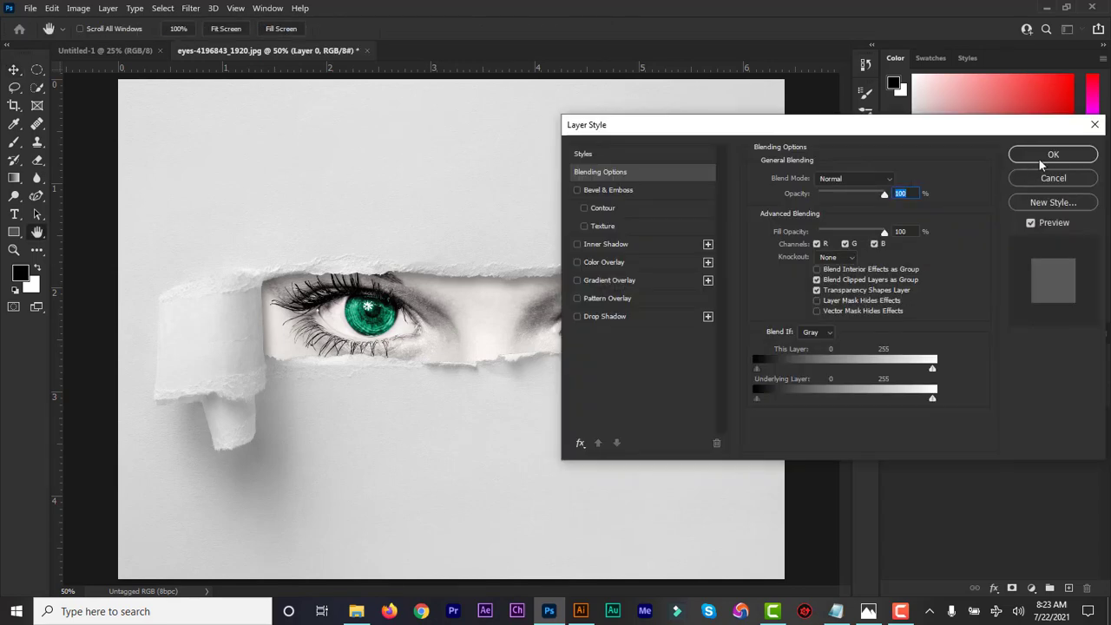
pyautogui.click(1041, 157)
# Draw a full-canvas rectangle in Untitled-1 filled with red #da0303.
pyautogui.click(114, 54)
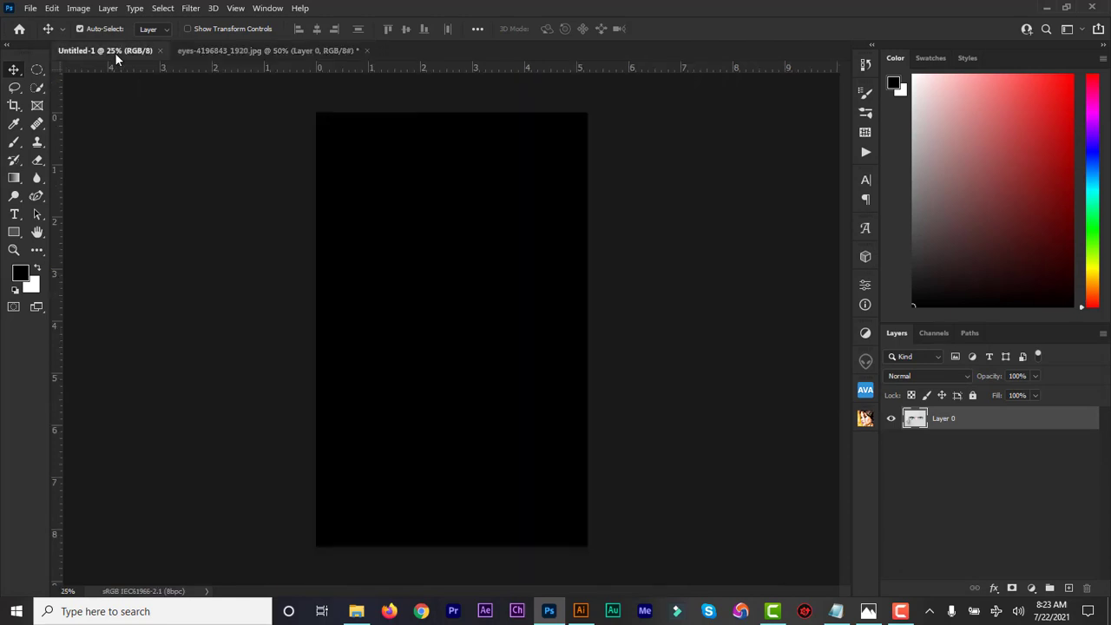
pyautogui.moveTo(17, 236); pyautogui.dragTo(57, 232)
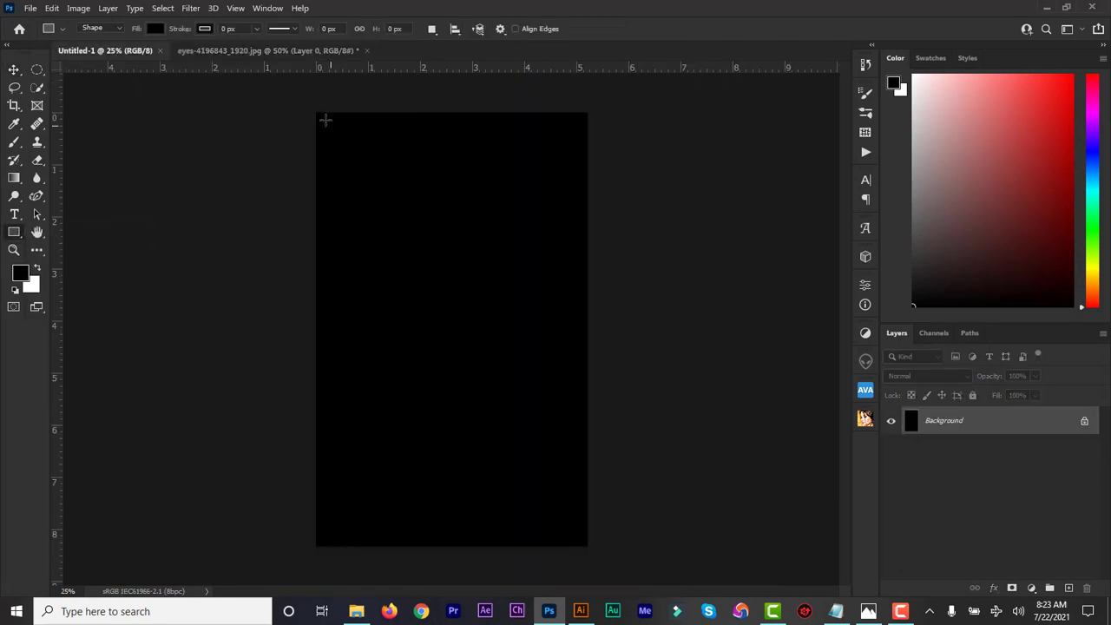
pyautogui.moveTo(315, 113)
pyautogui.mouseDown()
pyautogui.moveTo(499, 330)
pyautogui.moveTo(587, 547)
pyautogui.mouseUp()
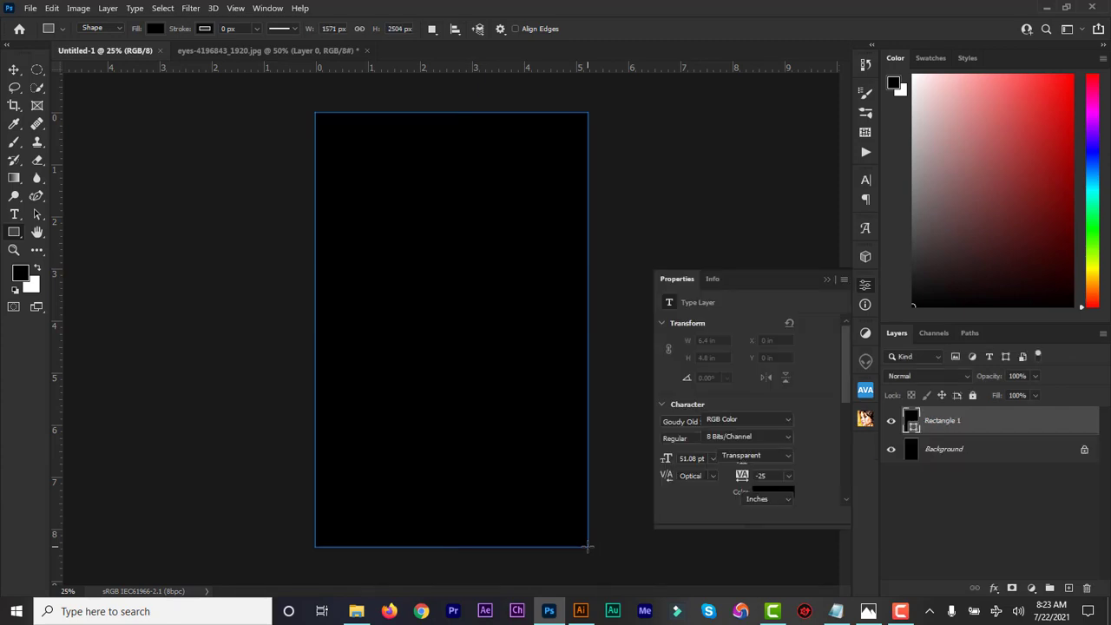
pyautogui.doubleClick(911, 420)
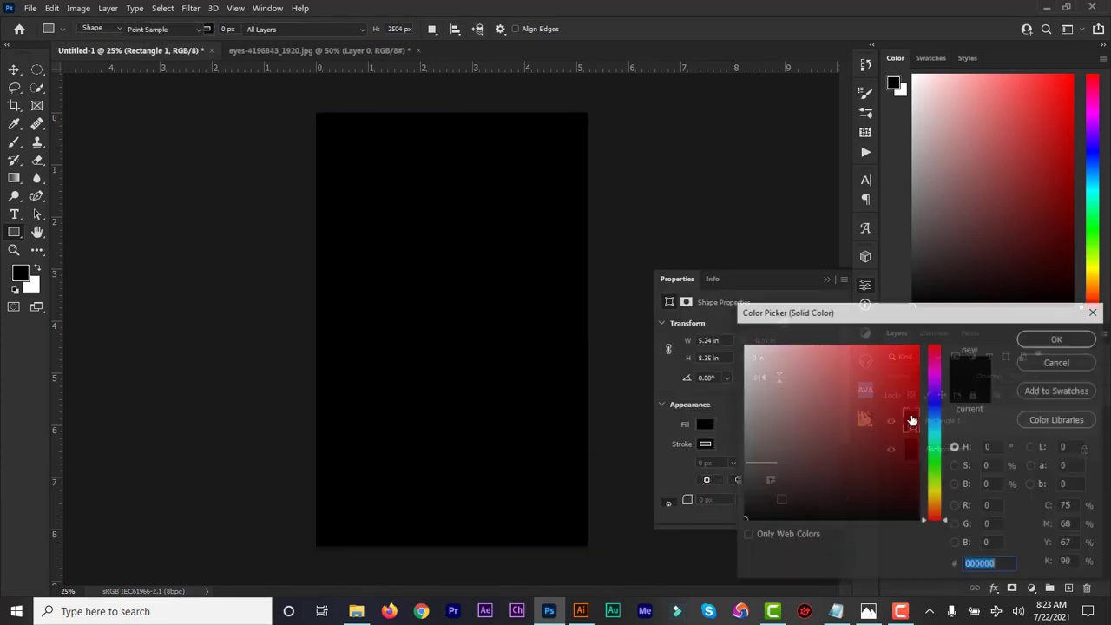
pyautogui.moveTo(913, 403); pyautogui.dragTo(917, 370)
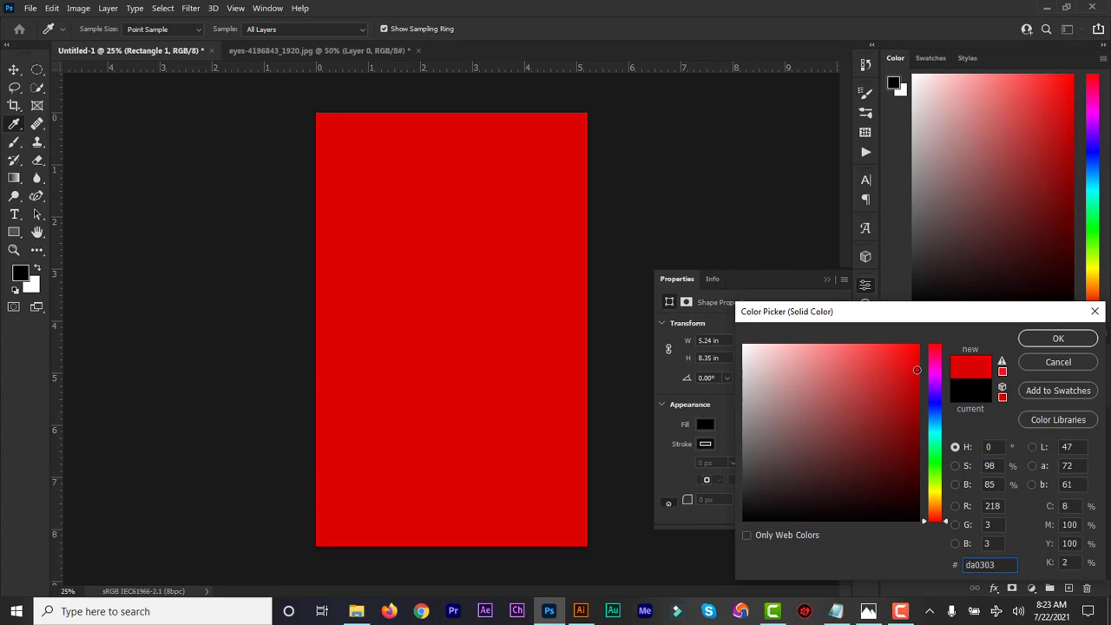
pyautogui.click(1043, 342)
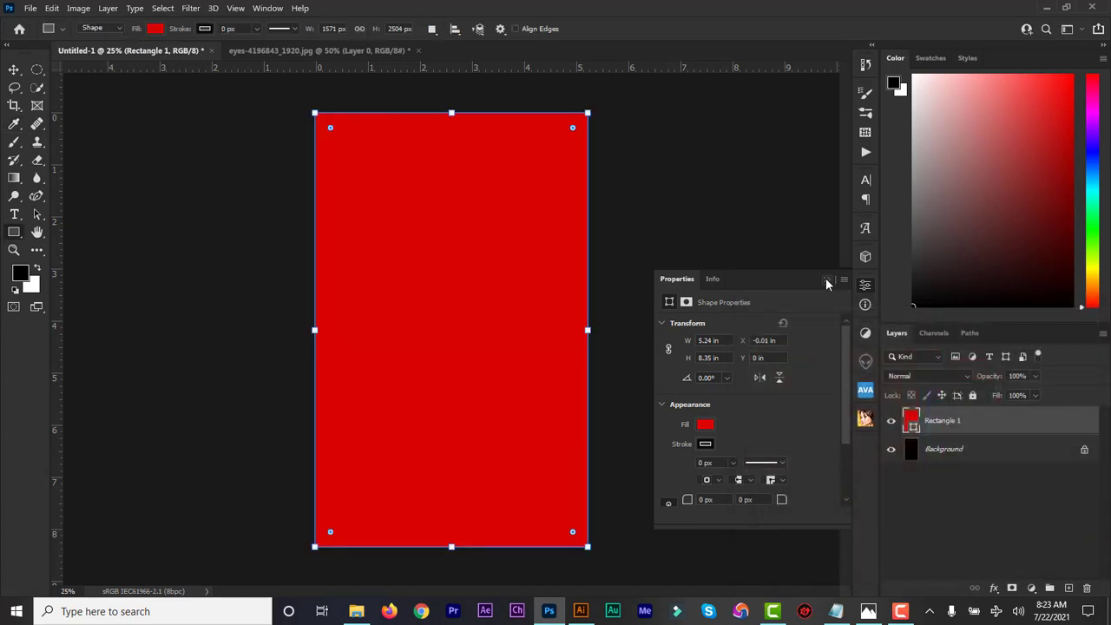
pyautogui.click(826, 278)
pyautogui.click(14, 69)
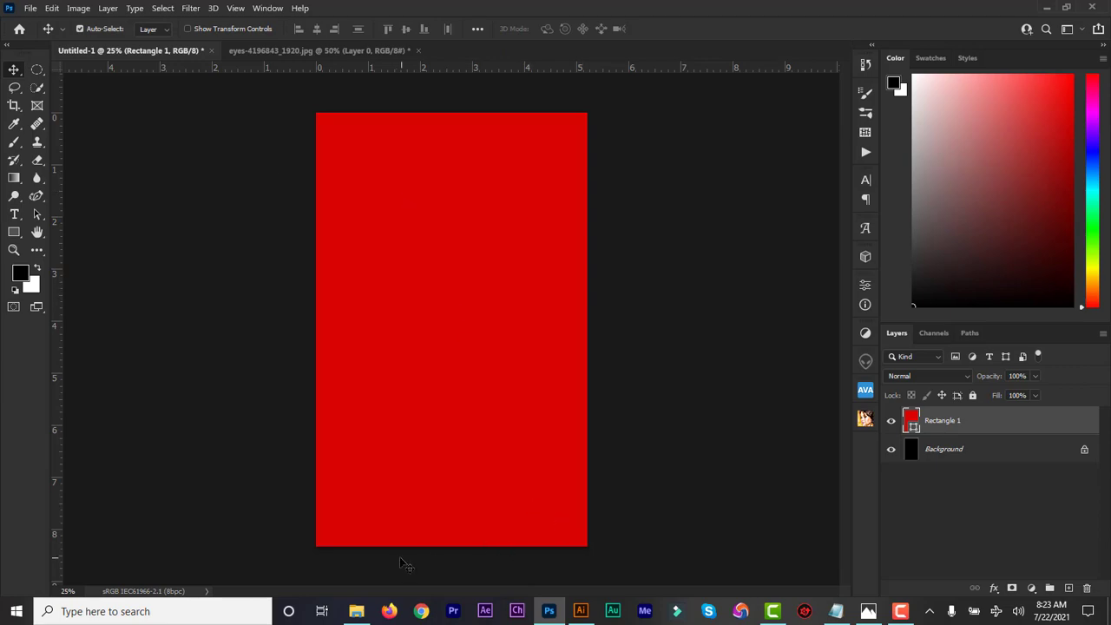
pyautogui.click(356, 611)
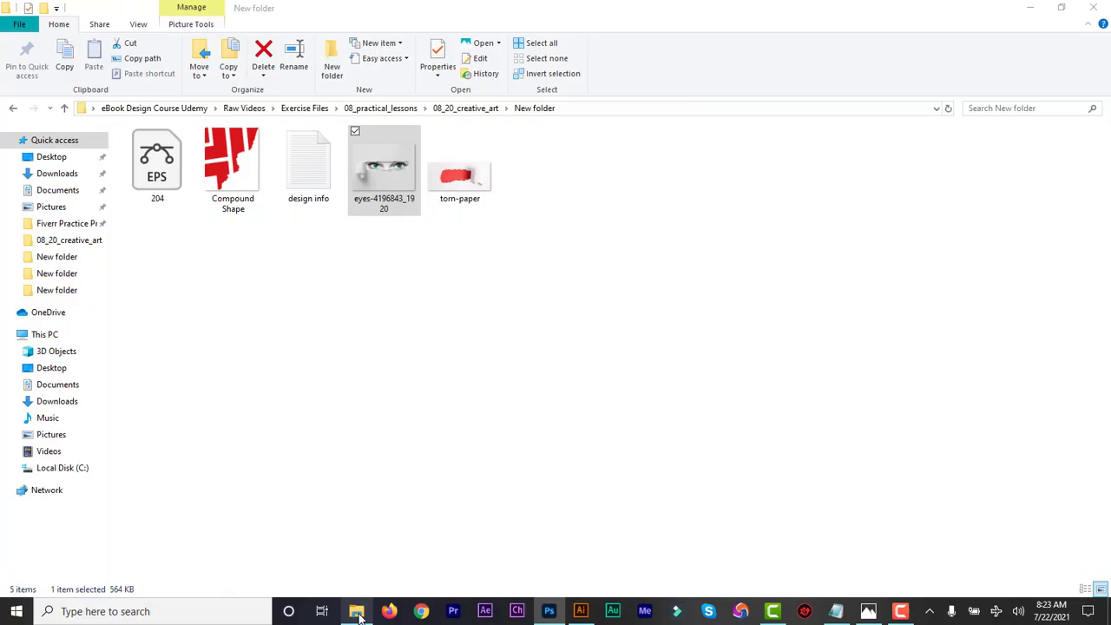
# Open Compound Shape.png in Photoshop and sample its red as the foreground colour.
pyautogui.click(236, 167)
pyautogui.rightClick(235, 167)
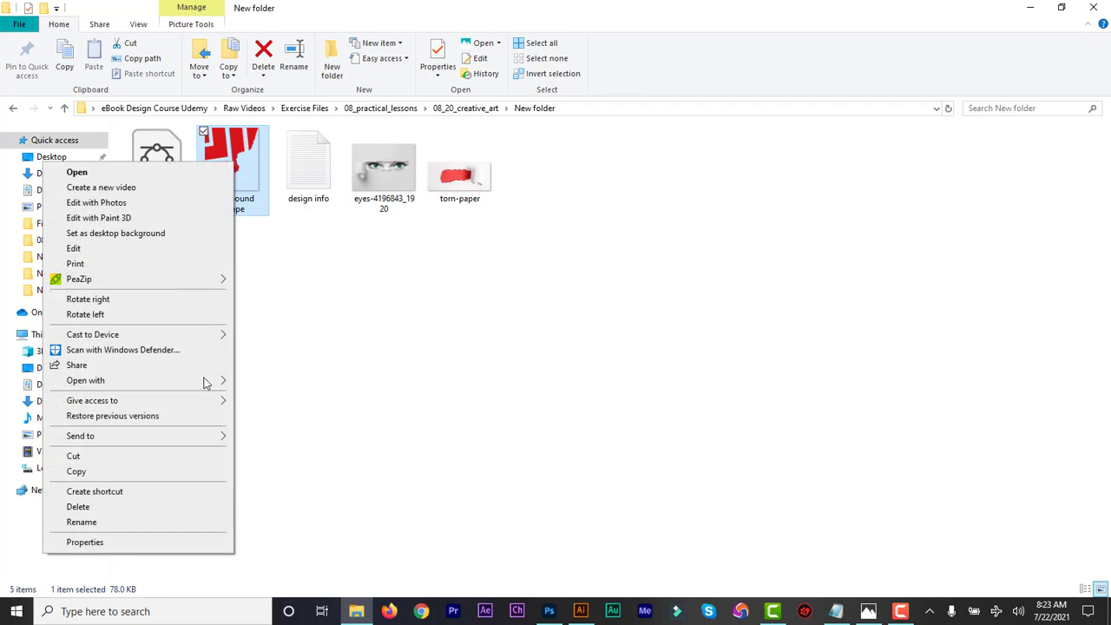
pyautogui.moveTo(215, 389)
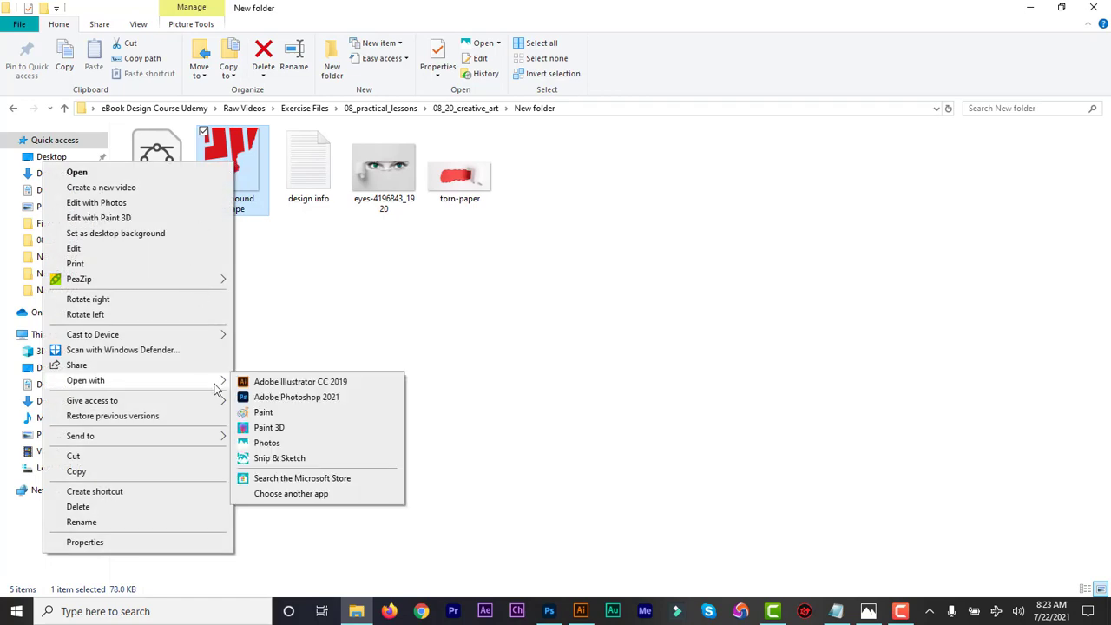
pyautogui.click(264, 396)
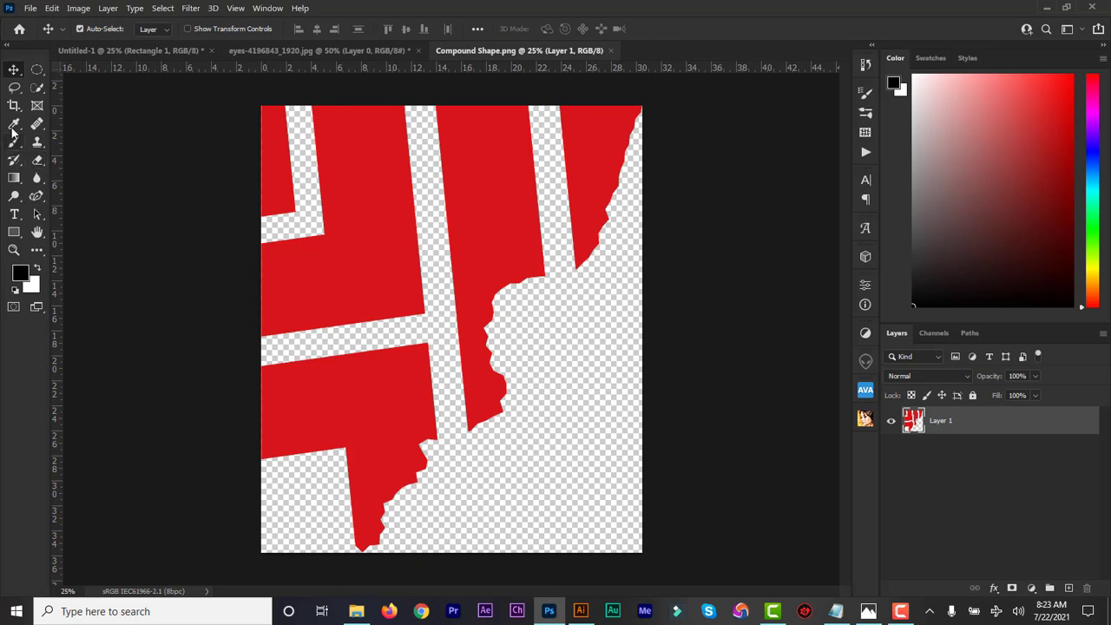
pyautogui.click(13, 126)
pyautogui.click(367, 172)
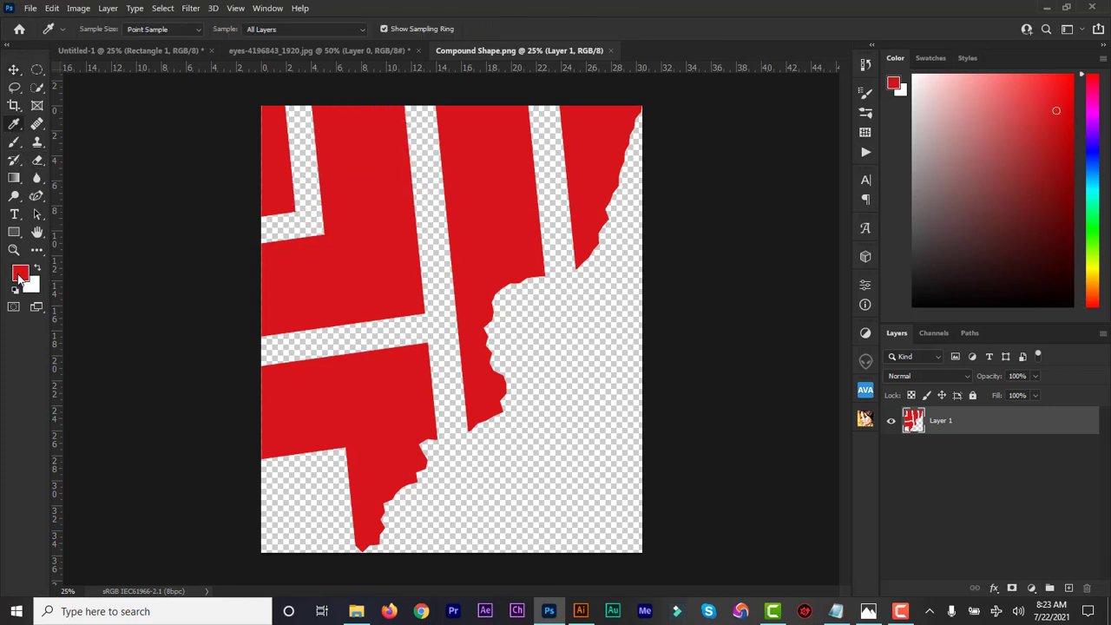
# Bring the red graphic into Untitled-1 as Layer 1, scaled to span the upper cover.
pyautogui.click(13, 69)
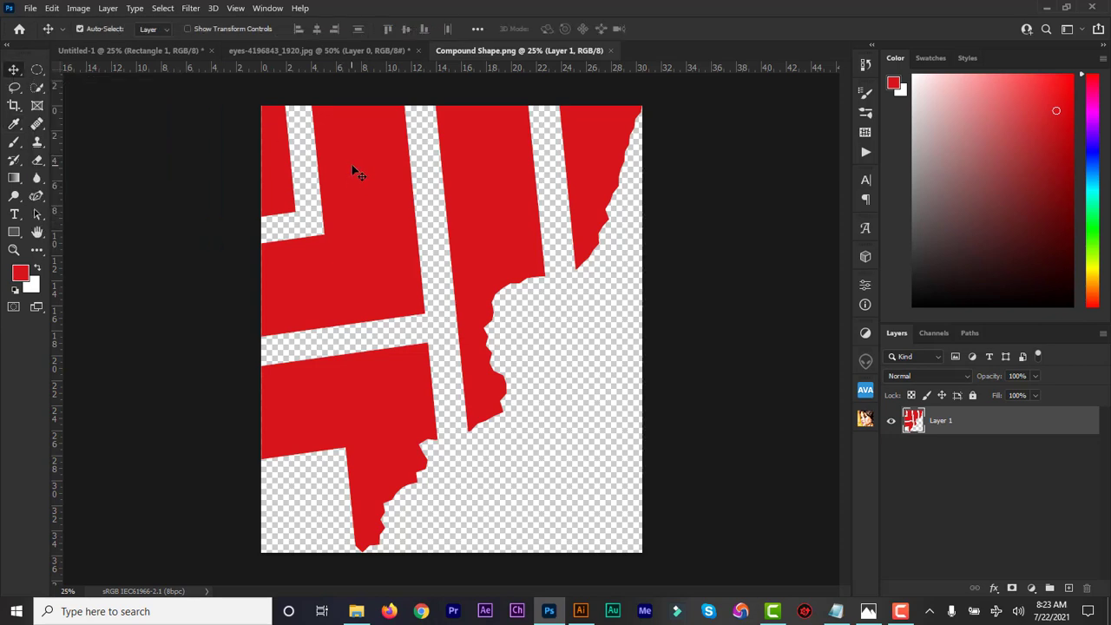
pyautogui.moveTo(359, 172); pyautogui.dragTo(469, 308)
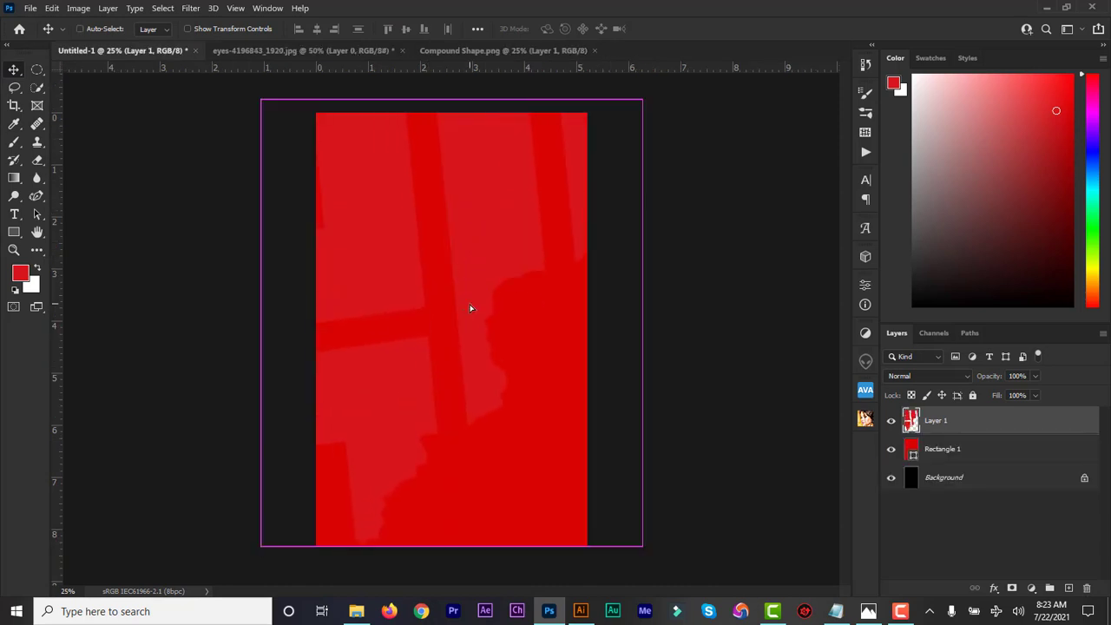
pyautogui.hotkey('ctrl', 't')
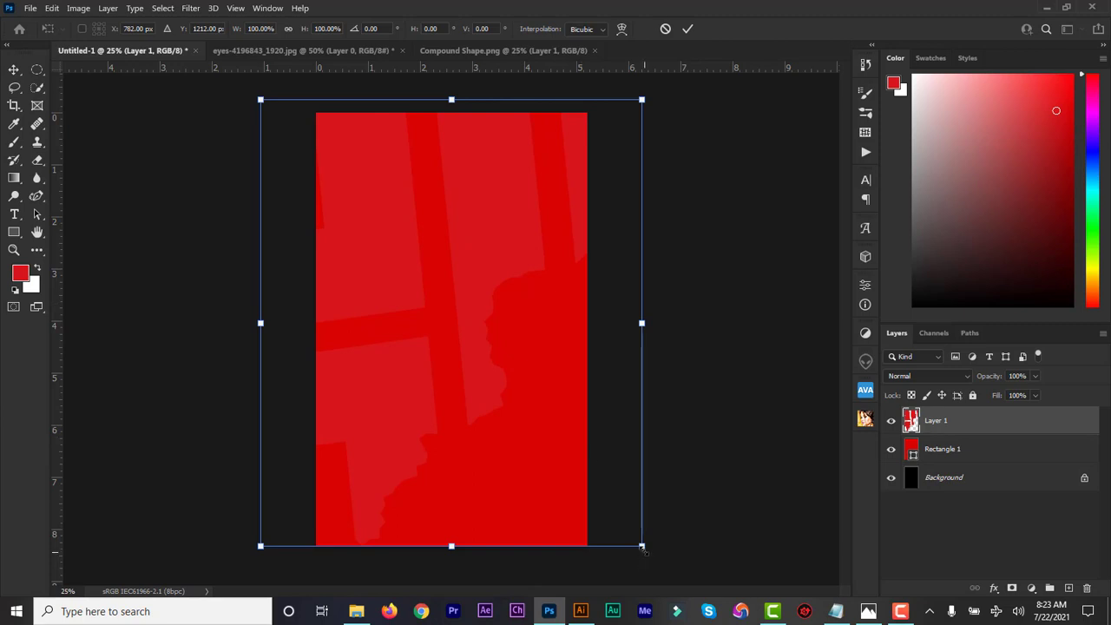
pyautogui.moveTo(642, 546); pyautogui.dragTo(555, 461)
pyautogui.moveTo(498, 376); pyautogui.dragTo(544, 390)
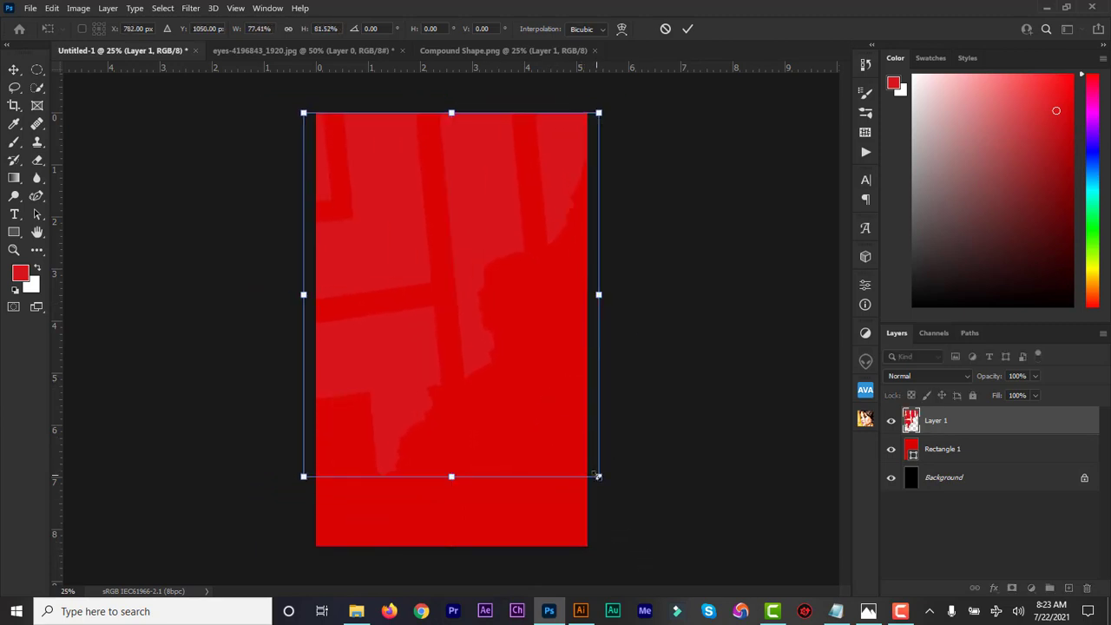
pyautogui.moveTo(598, 476); pyautogui.dragTo(581, 455)
pyautogui.moveTo(545, 419); pyautogui.dragTo(550, 423)
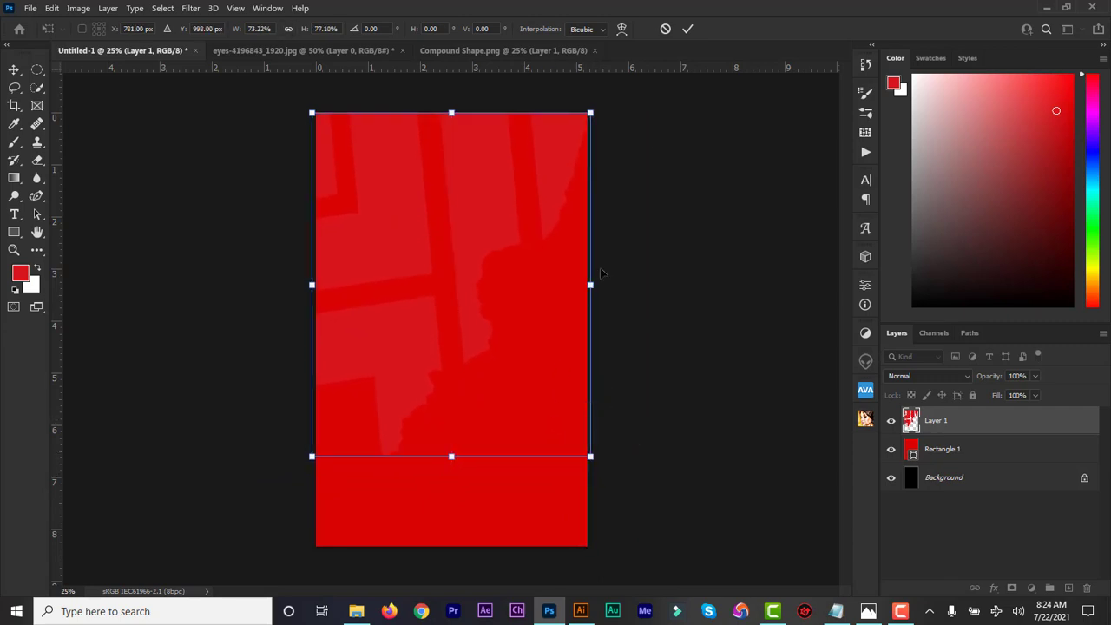
pyautogui.click(689, 28)
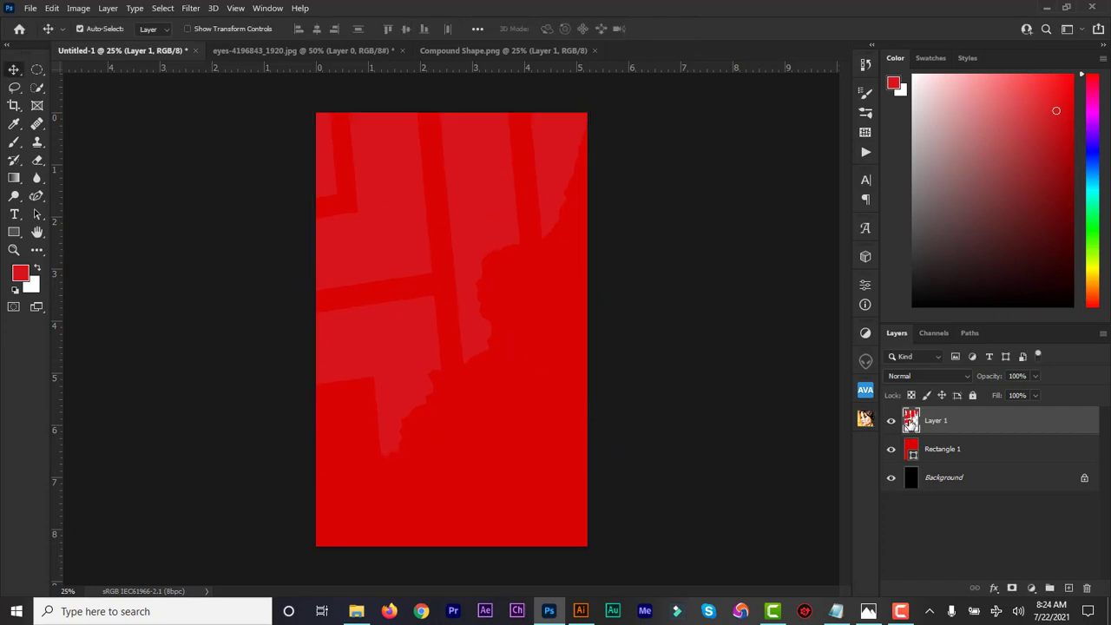
# Set Layer 1's blending mode to Subtract and return to the Compound Shape.png document.
pyautogui.click(966, 374)
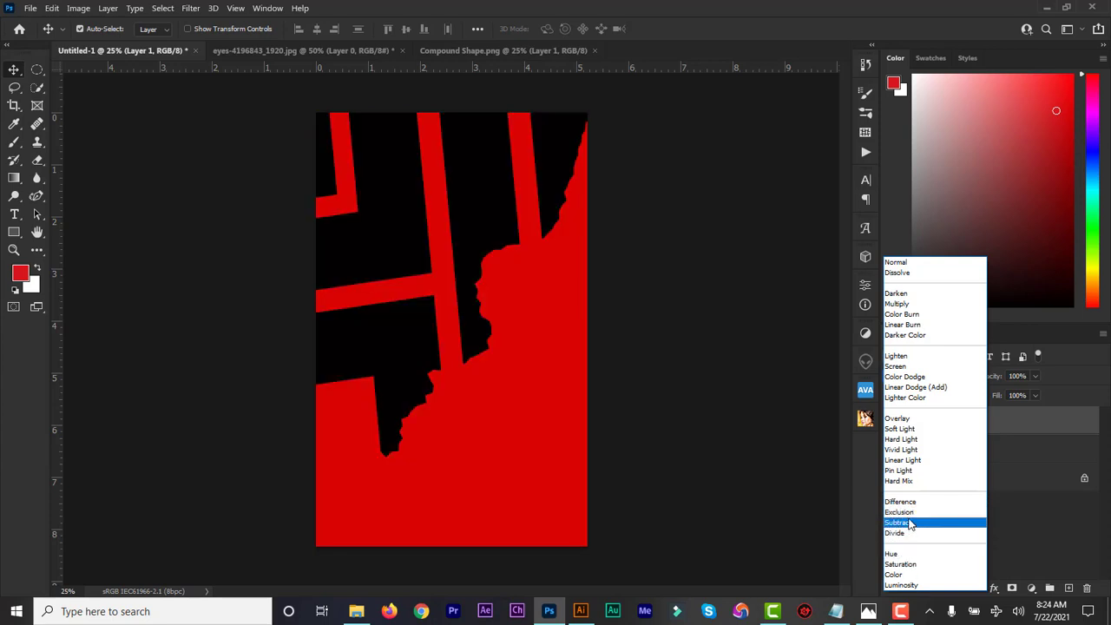
pyautogui.click(909, 523)
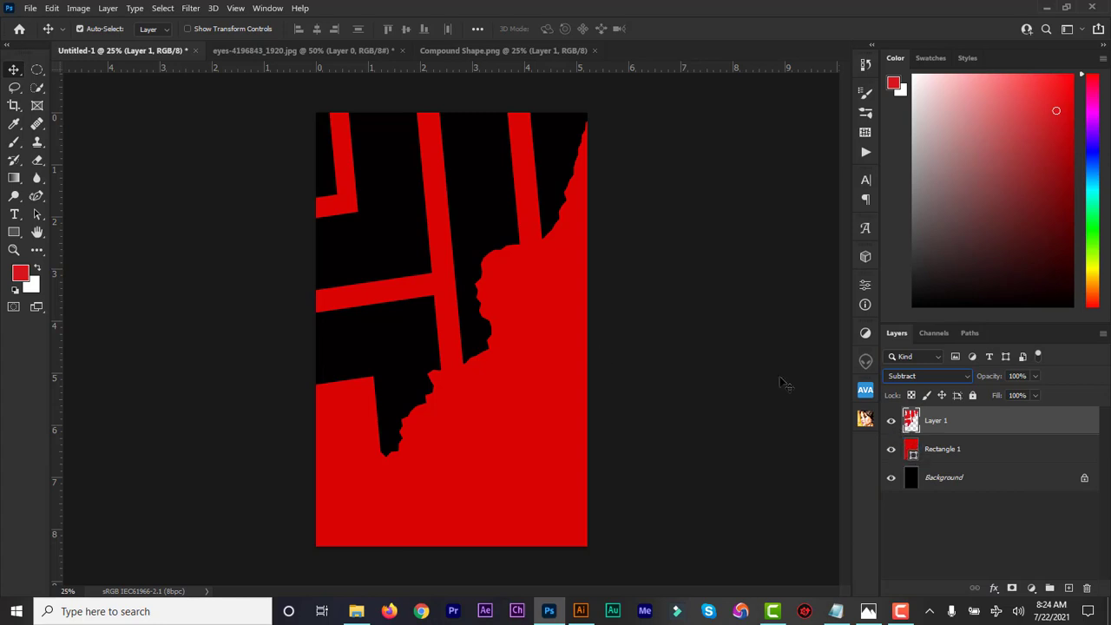
pyautogui.click(470, 56)
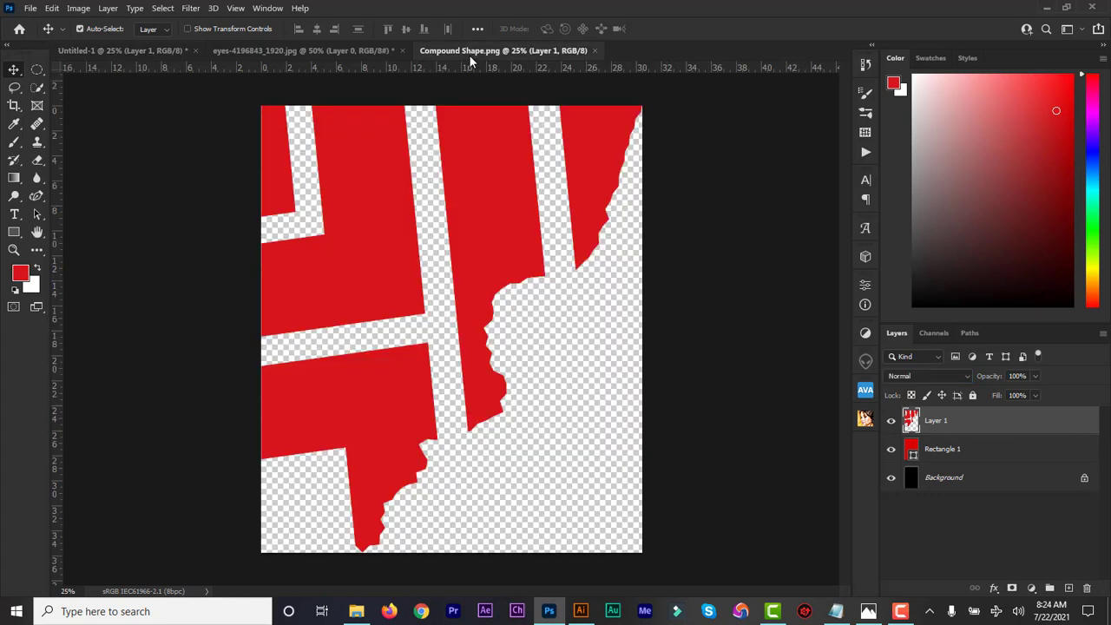
# Copy the hex value of the current foreground red from the Color Picker.
pyautogui.click(21, 278)
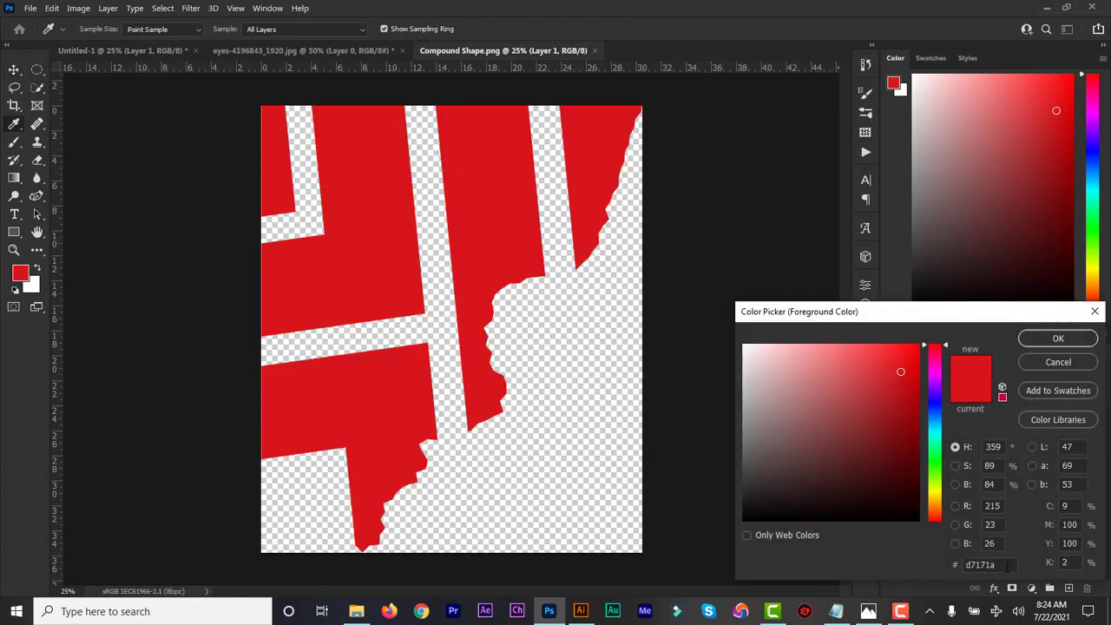
pyautogui.moveTo(1007, 565); pyautogui.dragTo(953, 566)
pyautogui.hotkey('ctrl', 'c')
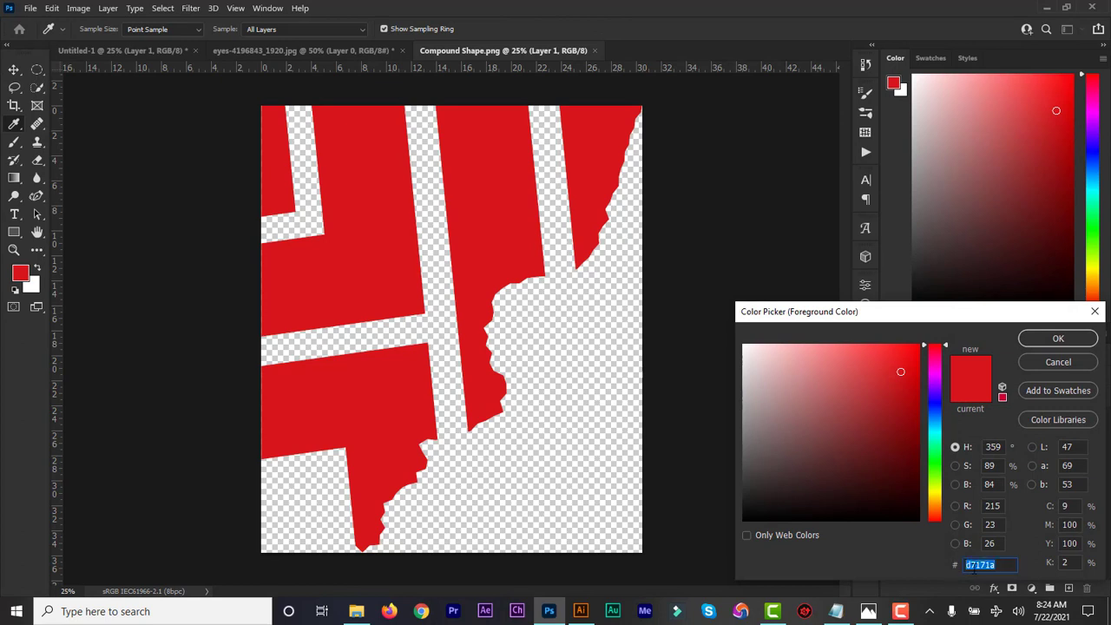
pyautogui.click(1058, 363)
# Paste the copied red into Rectangle 1's fill and deepen it to #d40a0d.
pyautogui.click(170, 54)
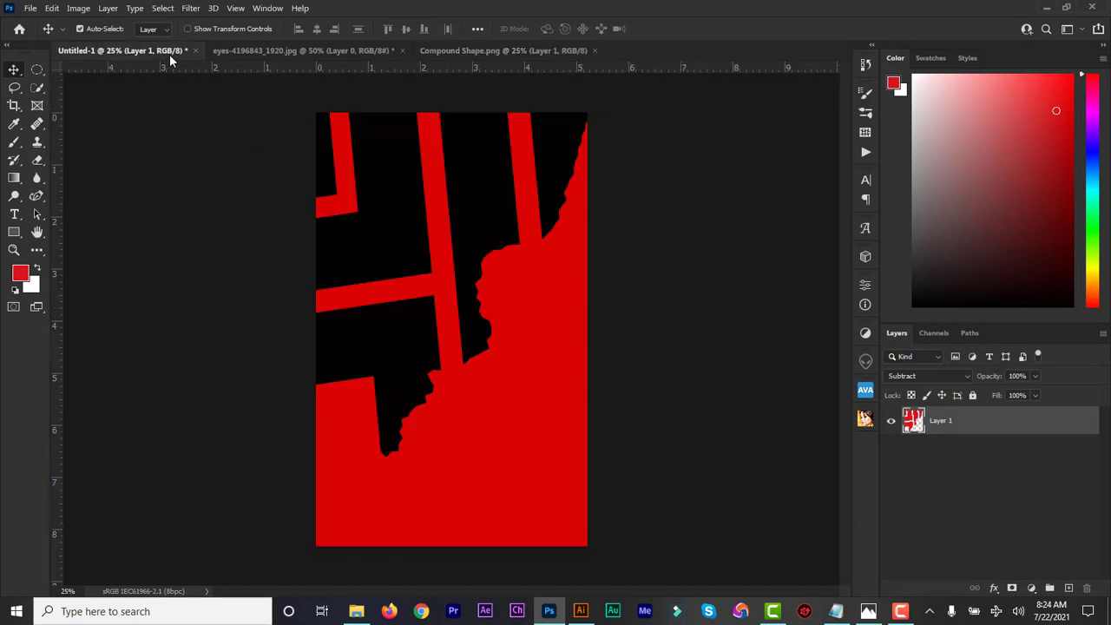
pyautogui.click(910, 450)
pyautogui.doubleClick(910, 451)
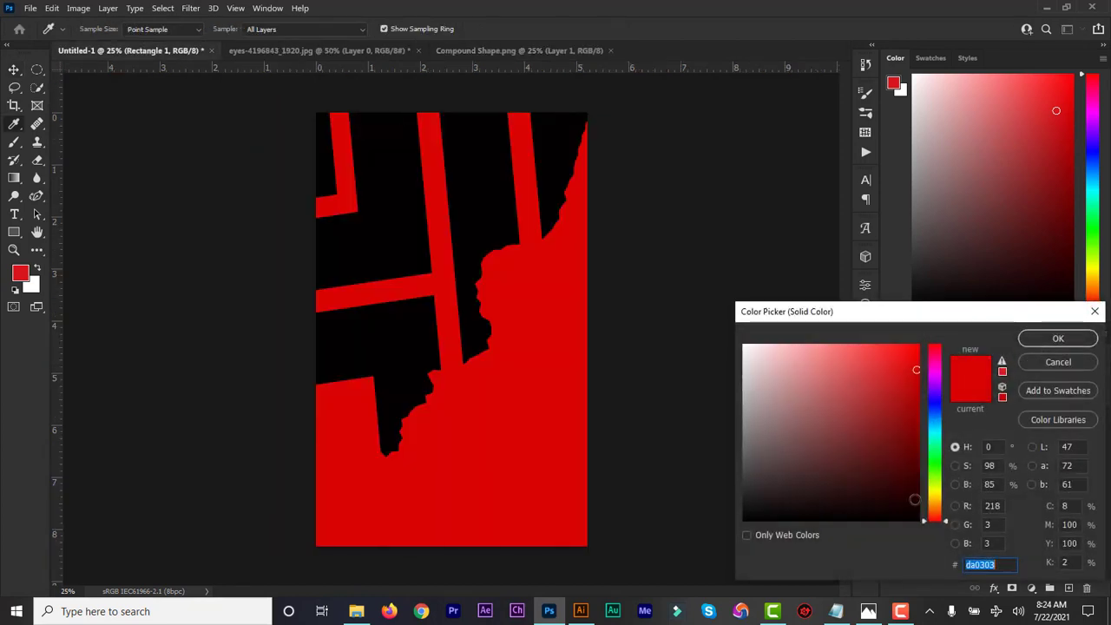
pyautogui.hotkey('ctrl', 'v')
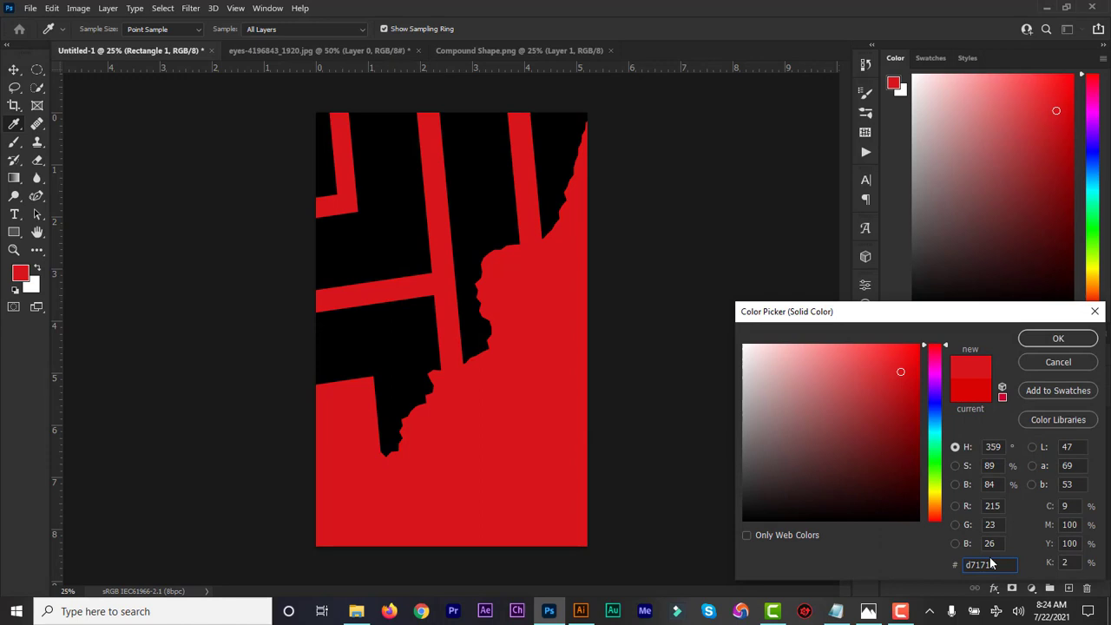
pyautogui.click(912, 374)
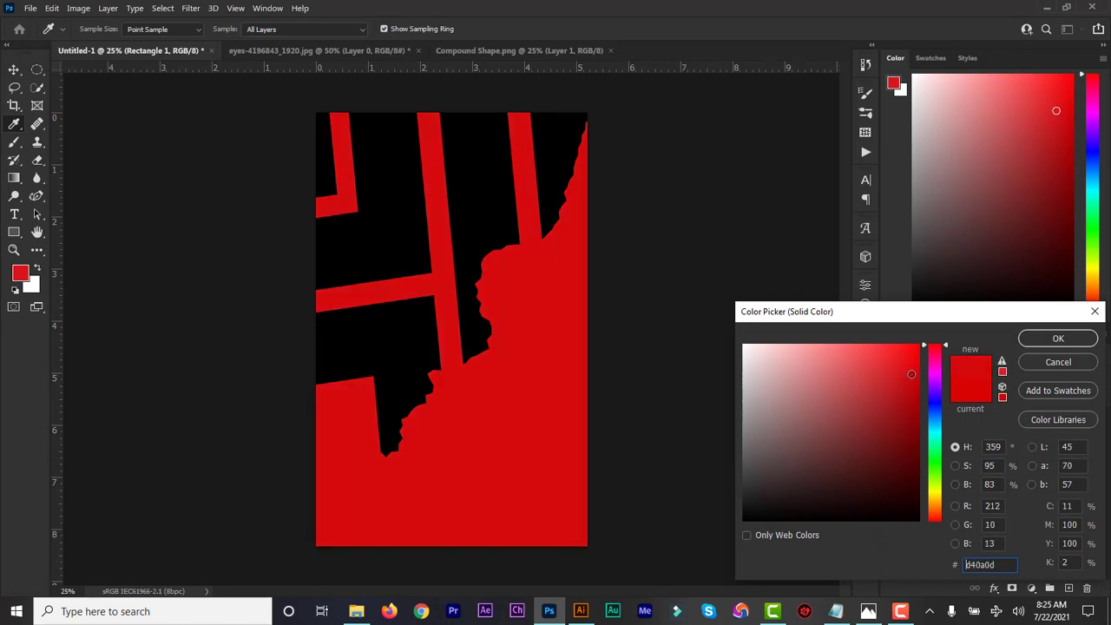
pyautogui.click(1058, 340)
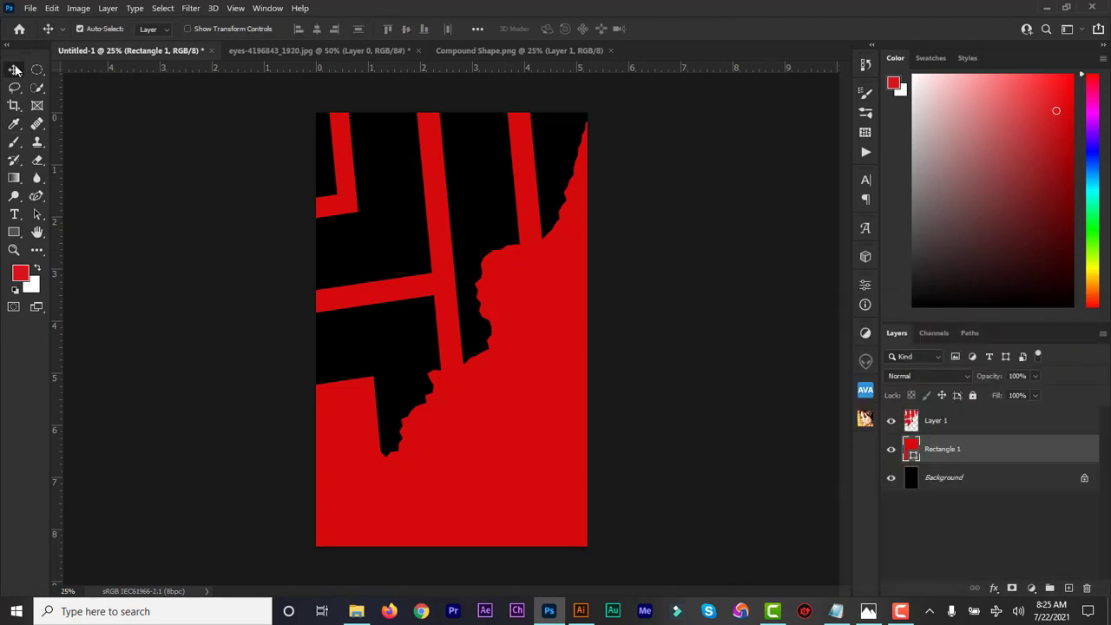
pyautogui.click(288, 49)
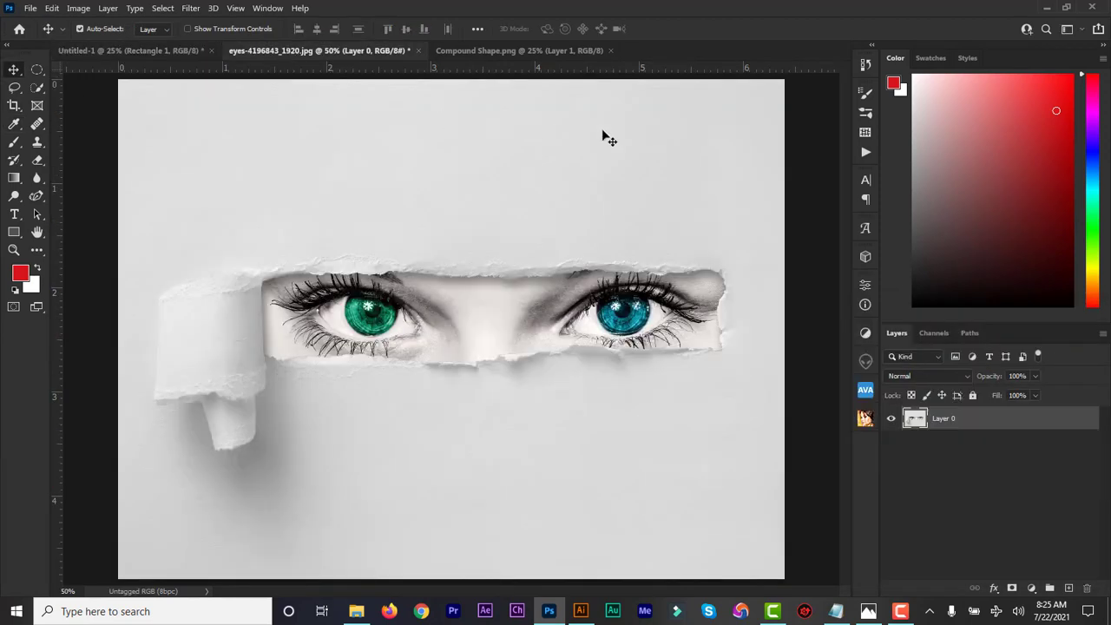
# Close Compound Shape.png and browse to the vignette folder in File > Open.
pyautogui.click(498, 52)
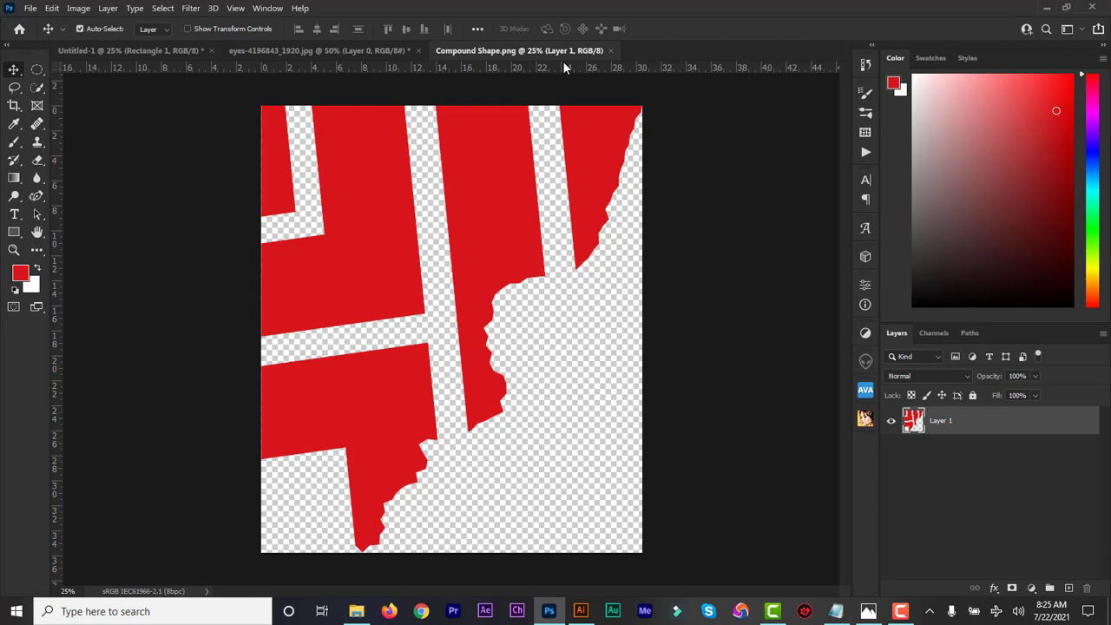
pyautogui.click(611, 51)
pyautogui.hotkey('alt', 'Tab')
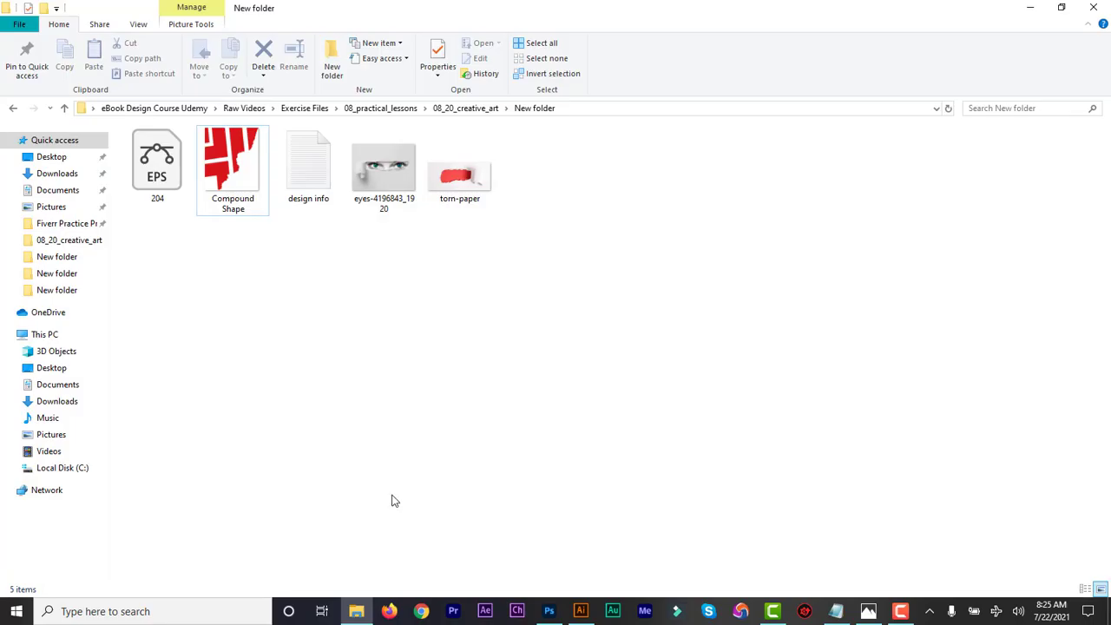
pyautogui.click(549, 613)
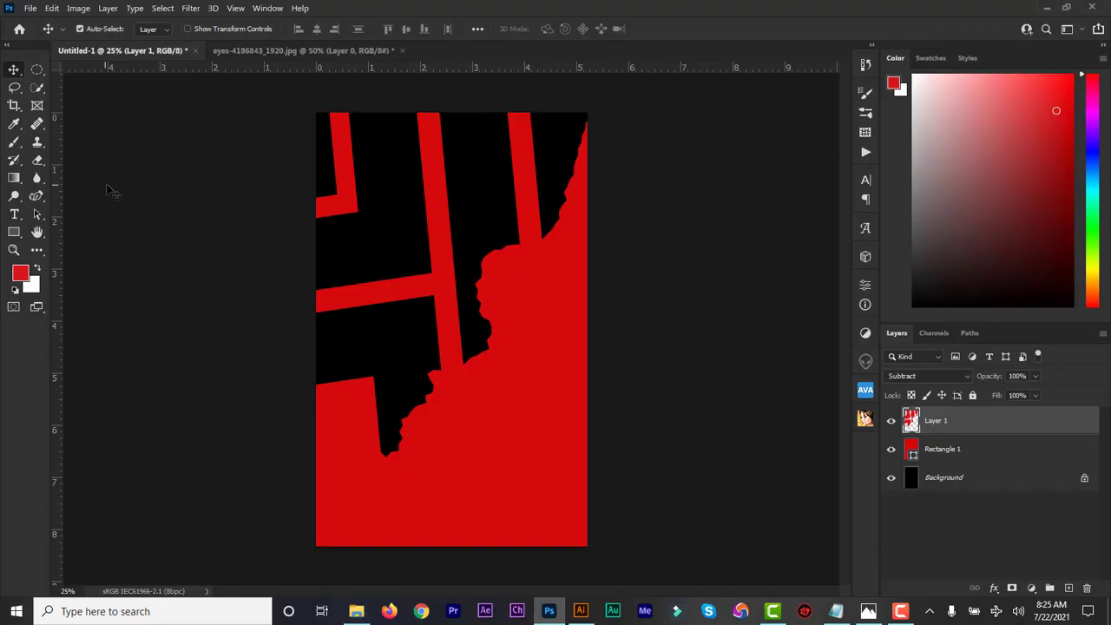
pyautogui.click(30, 7)
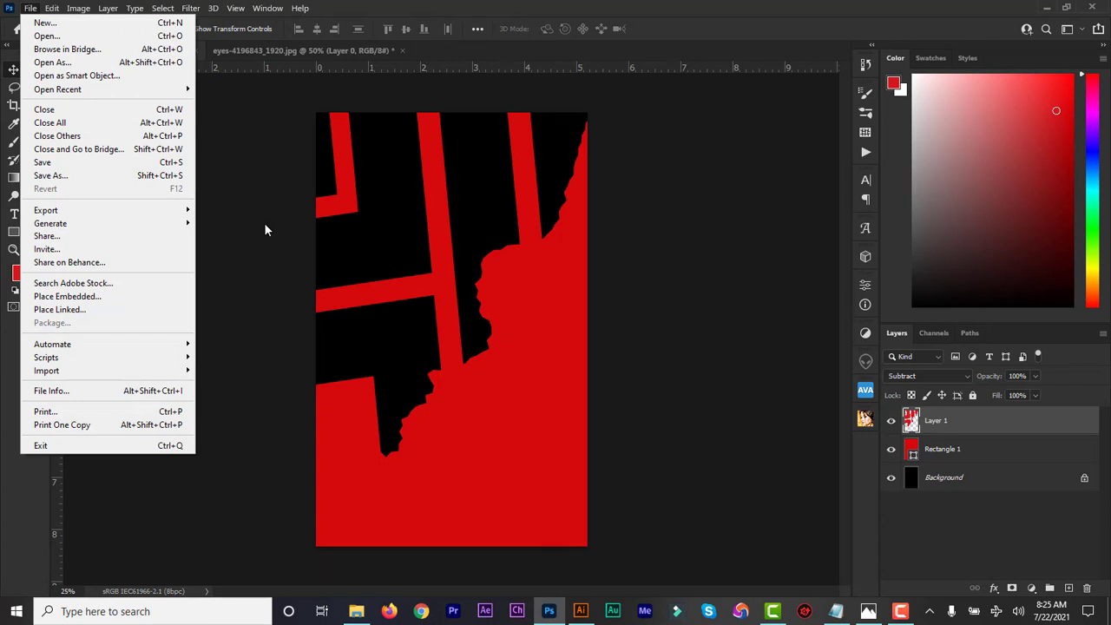
pyautogui.click(52, 36)
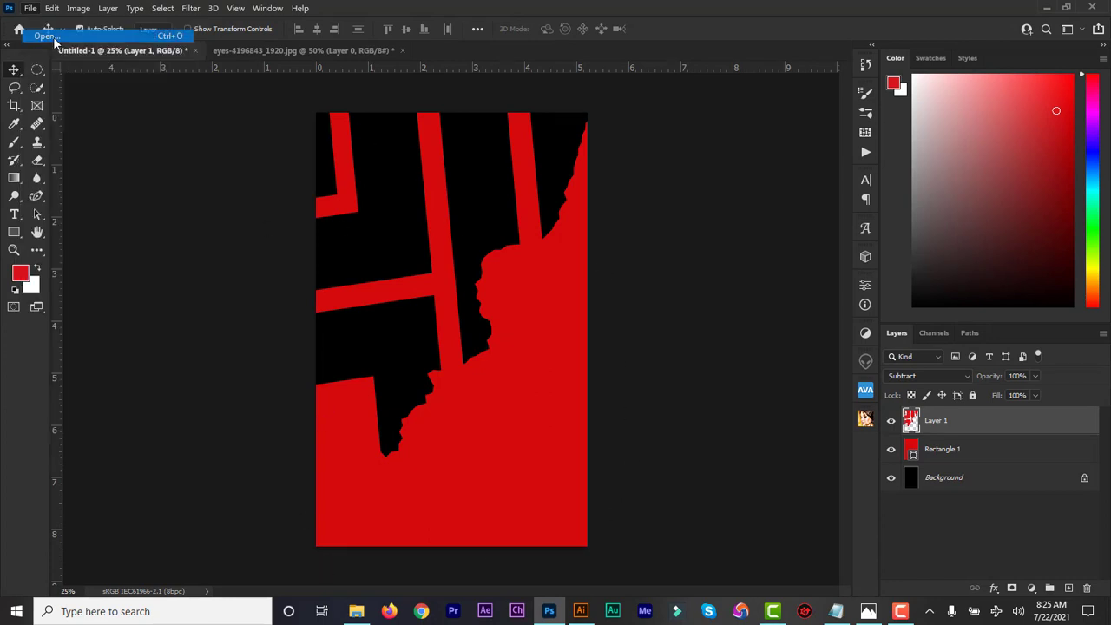
pyautogui.doubleClick(203, 241)
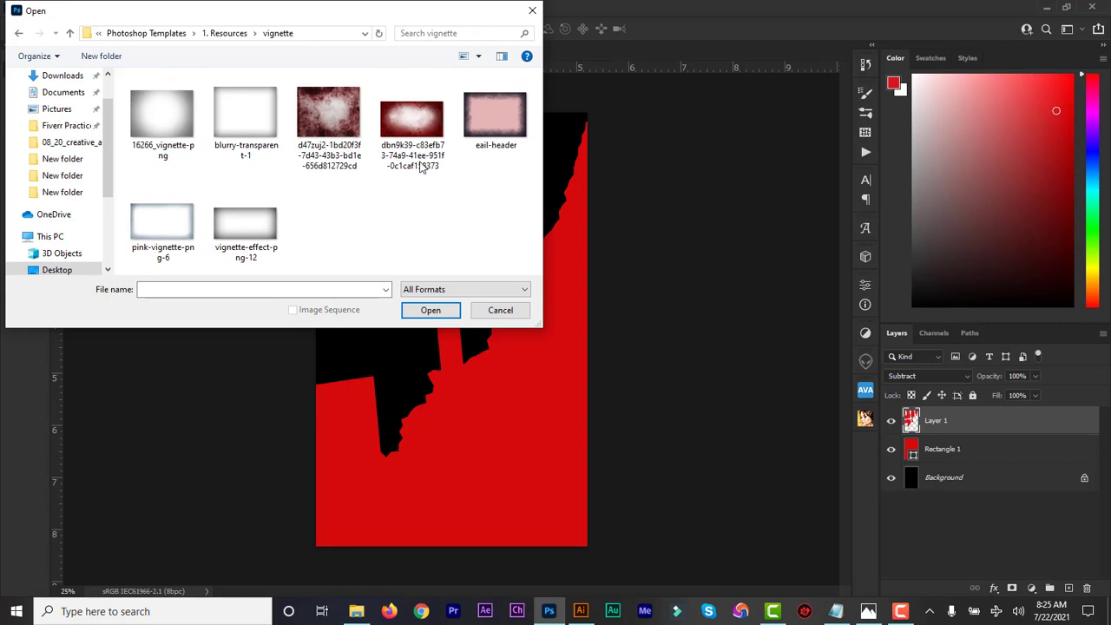
# Place vignette-effect-png-12 in the cover, rotated 90° and stretched over the whole canvas.
pyautogui.doubleClick(246, 231)
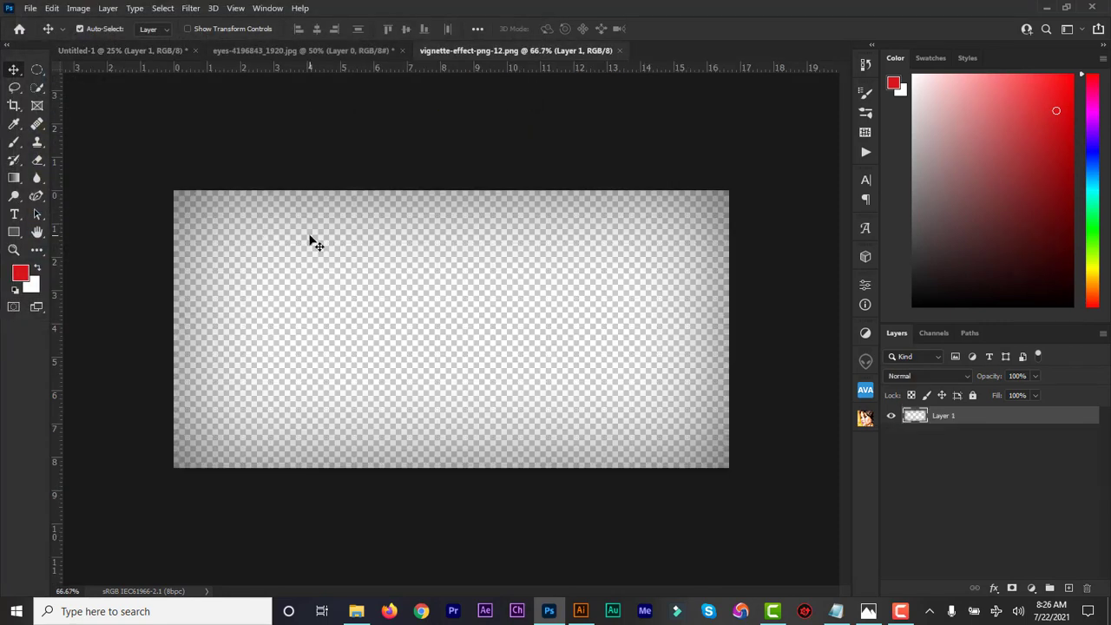
pyautogui.moveTo(311, 241); pyautogui.dragTo(157, 50)
pyautogui.moveTo(256, 111); pyautogui.dragTo(432, 273)
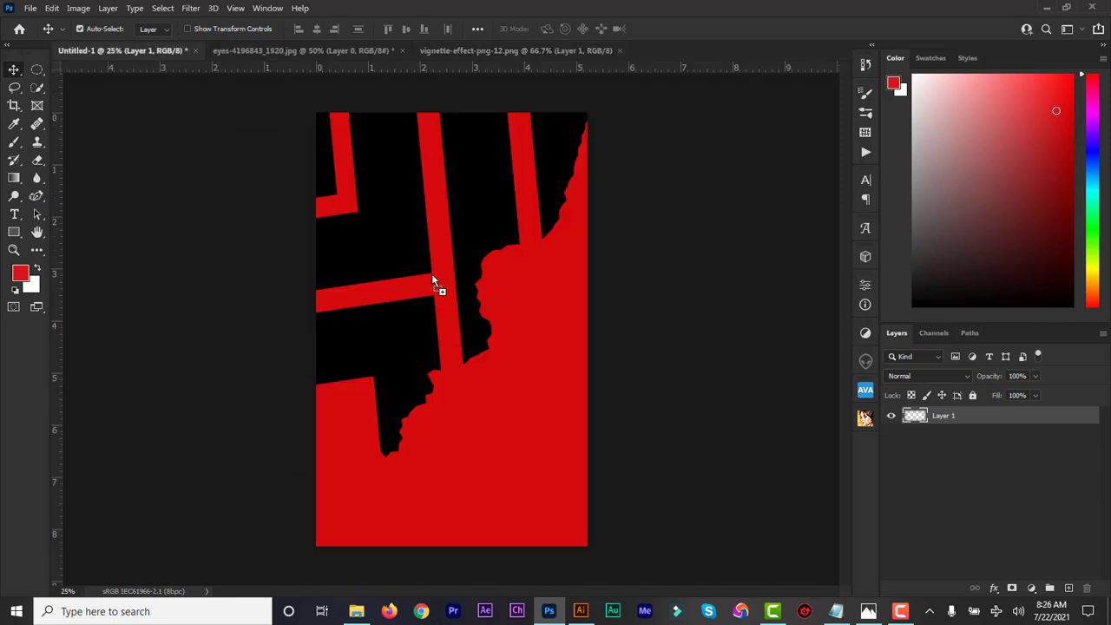
pyautogui.hotkey('ctrl', 't')
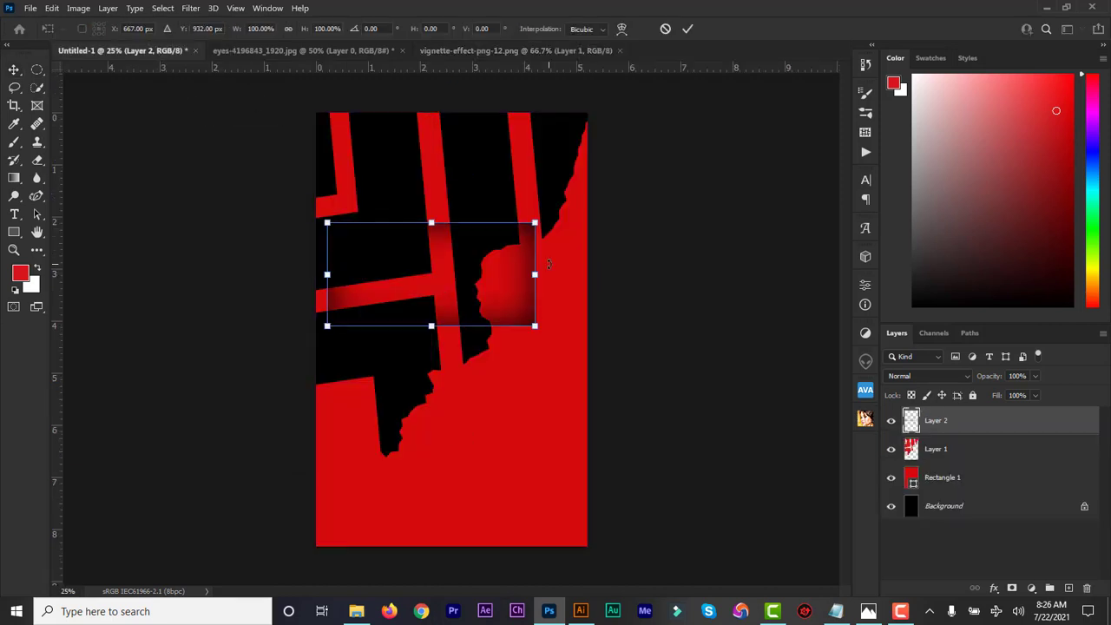
pyautogui.moveTo(550, 262); pyautogui.dragTo(472, 385)
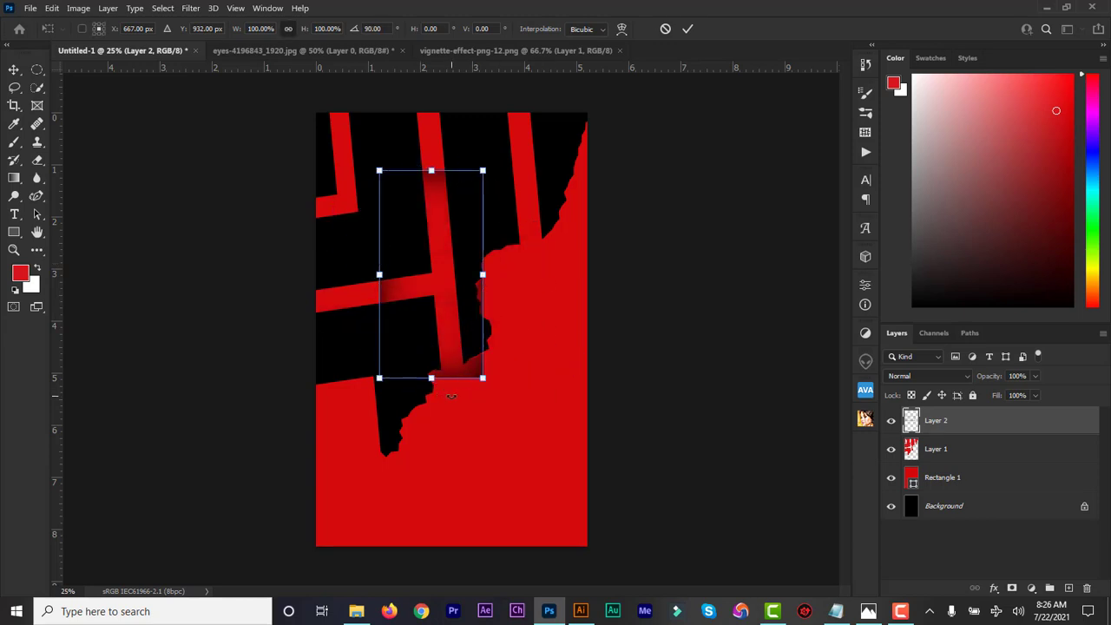
pyautogui.moveTo(440, 317); pyautogui.dragTo(378, 264)
pyautogui.moveTo(418, 321); pyautogui.dragTo(587, 547)
pyautogui.click(689, 28)
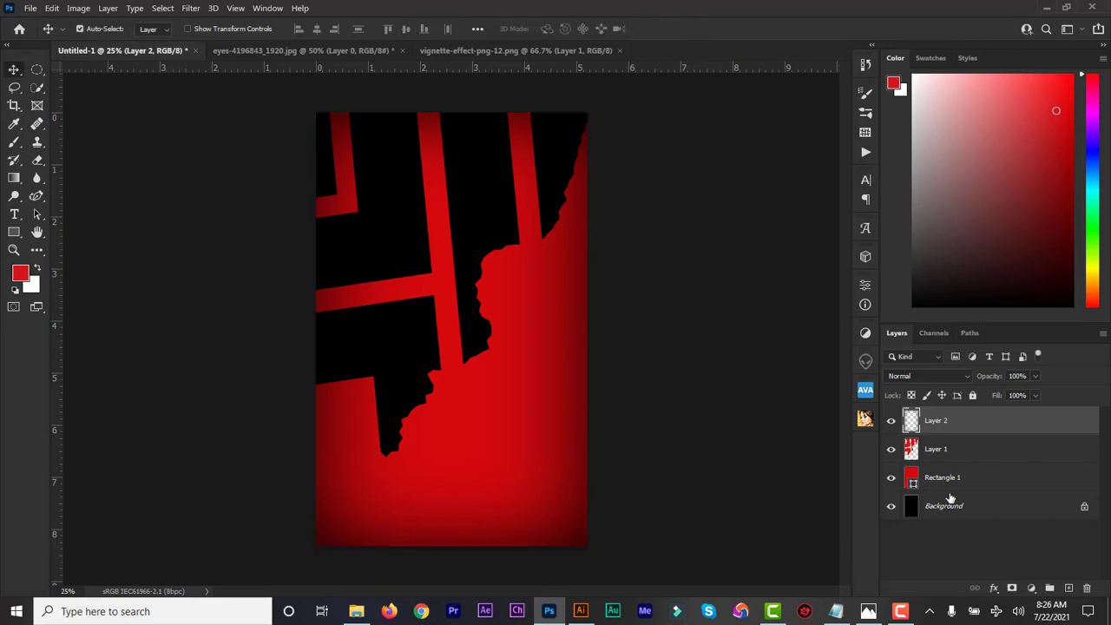
# Lower the vignette layer's opacity to 79%.
pyautogui.click(1034, 379)
pyautogui.moveTo(1038, 395); pyautogui.dragTo(1023, 395)
pyautogui.click(889, 423)
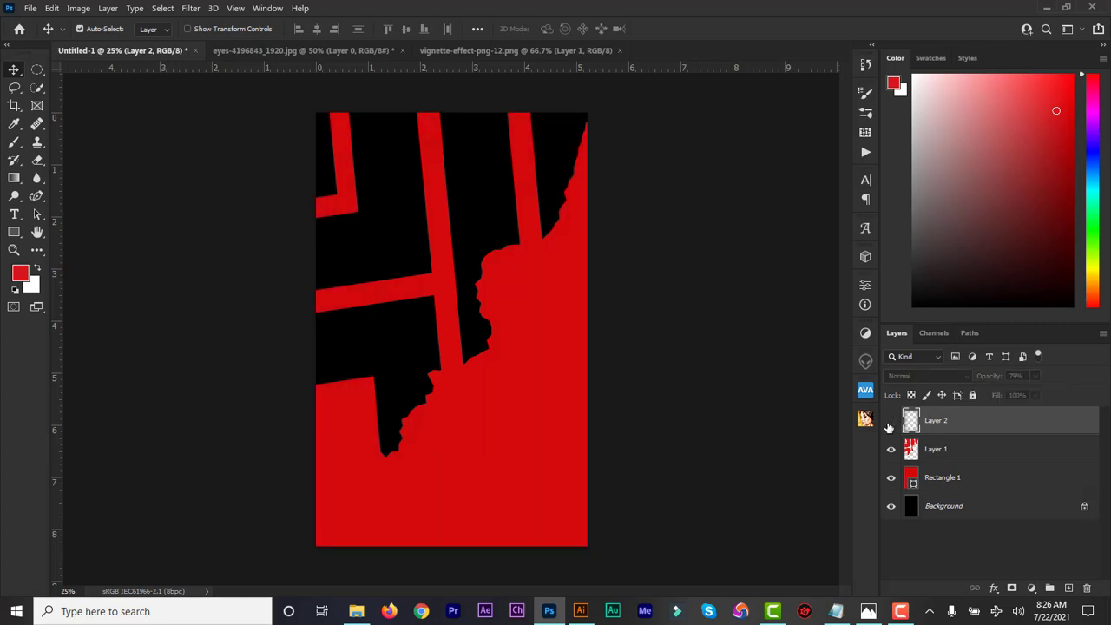
pyautogui.click(890, 423)
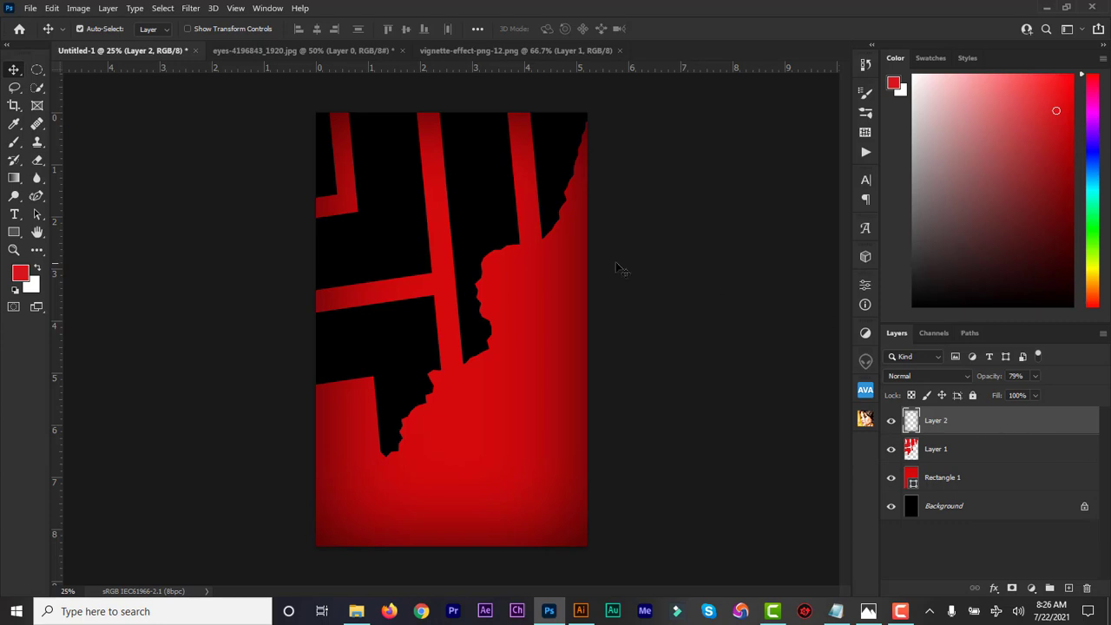
pyautogui.keyDown('shift'); pyautogui.click(974, 488); pyautogui.keyUp('shift')
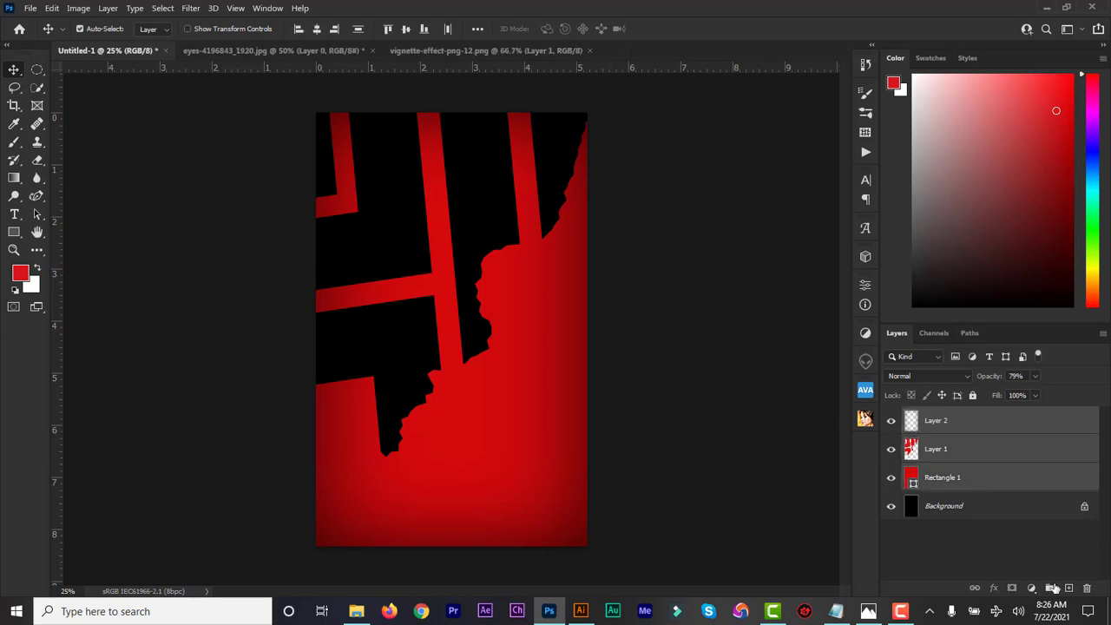
# Group Layer 2, Layer 1 and Rectangle 1 and name the group 'BG images'.
pyautogui.click(1050, 589)
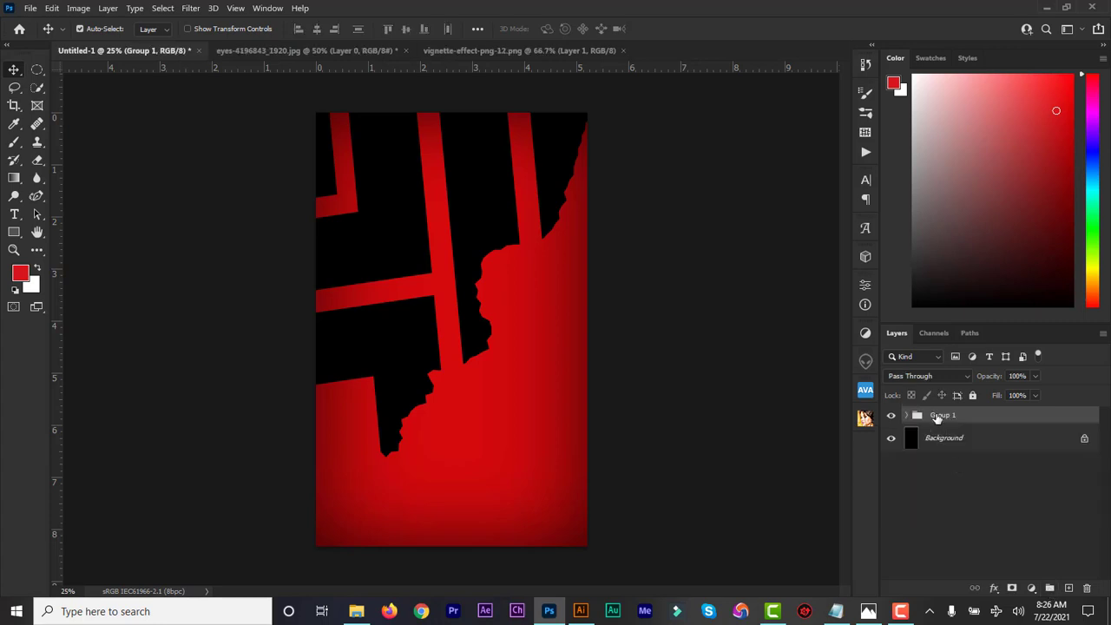
pyautogui.doubleClick(937, 415)
pyautogui.press('BackSpace')
pyautogui.write('E')
pyautogui.write('G images')
pyautogui.press('Return')
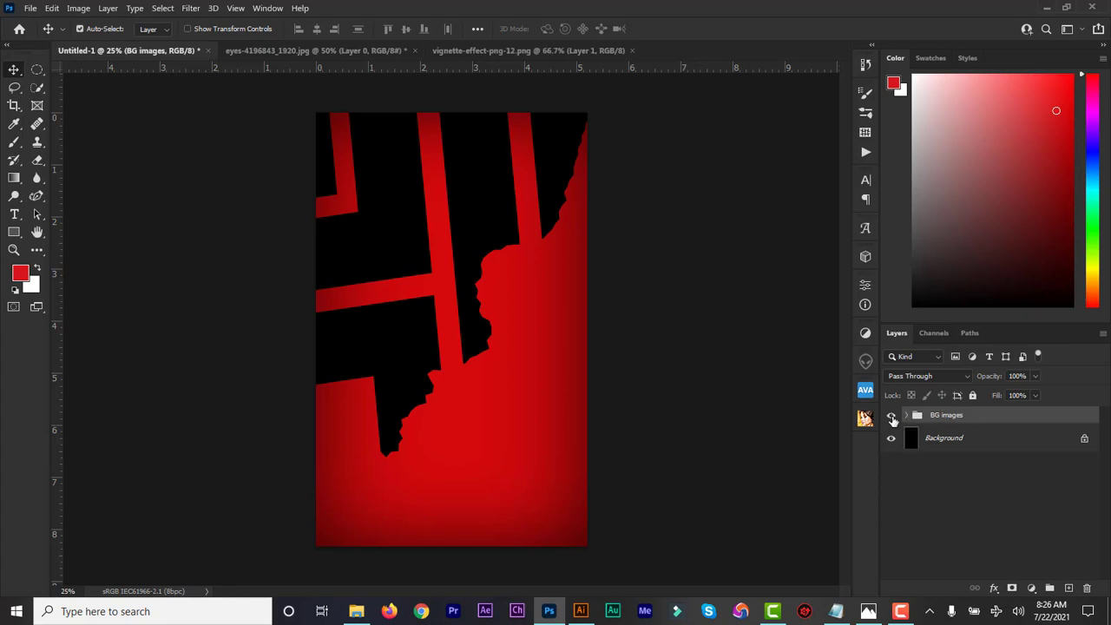
pyautogui.click(892, 417)
pyautogui.click(892, 418)
pyautogui.click(348, 50)
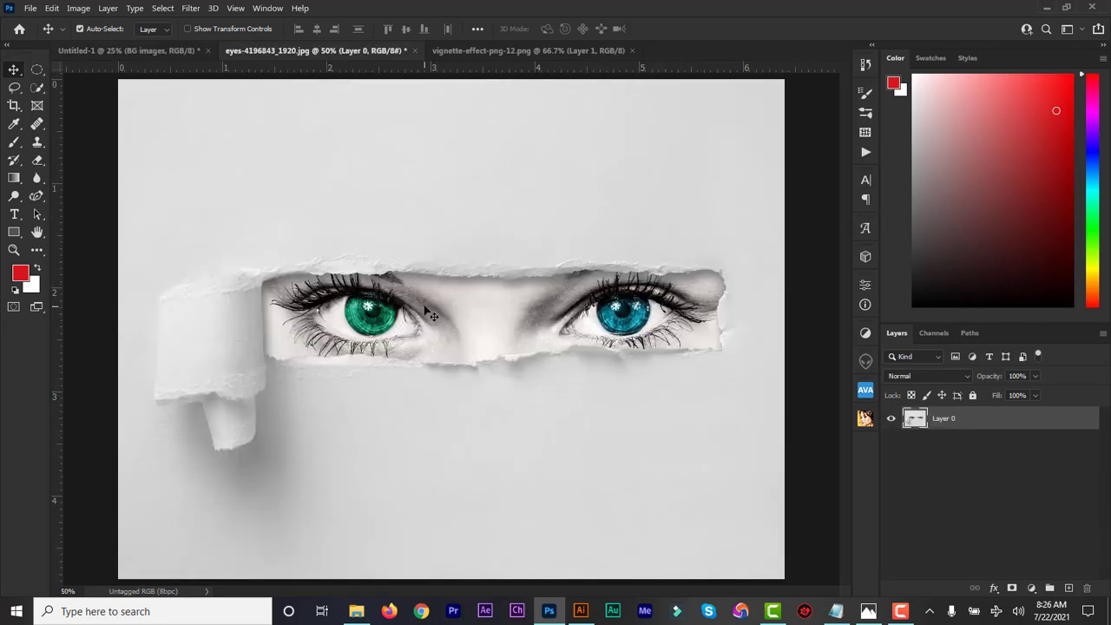
# Place the eyes image as Layer 3 across the cover's top, keeping Normal blending.
pyautogui.moveTo(323, 299); pyautogui.dragTo(375, 167)
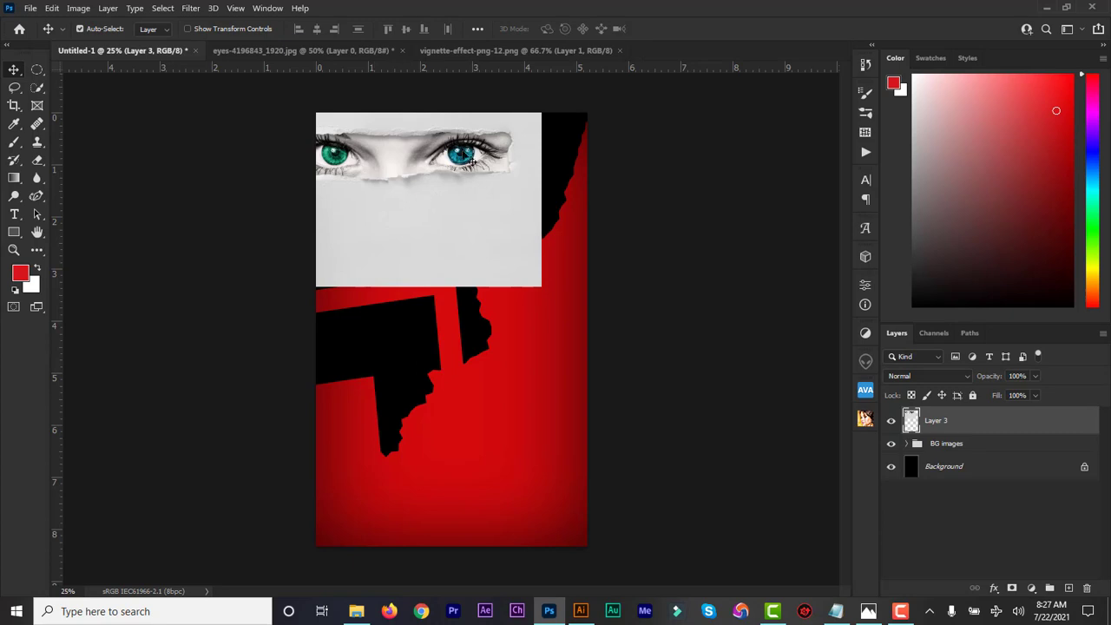
pyautogui.moveTo(464, 150); pyautogui.dragTo(527, 182)
pyautogui.hotkey('ctrl', 't')
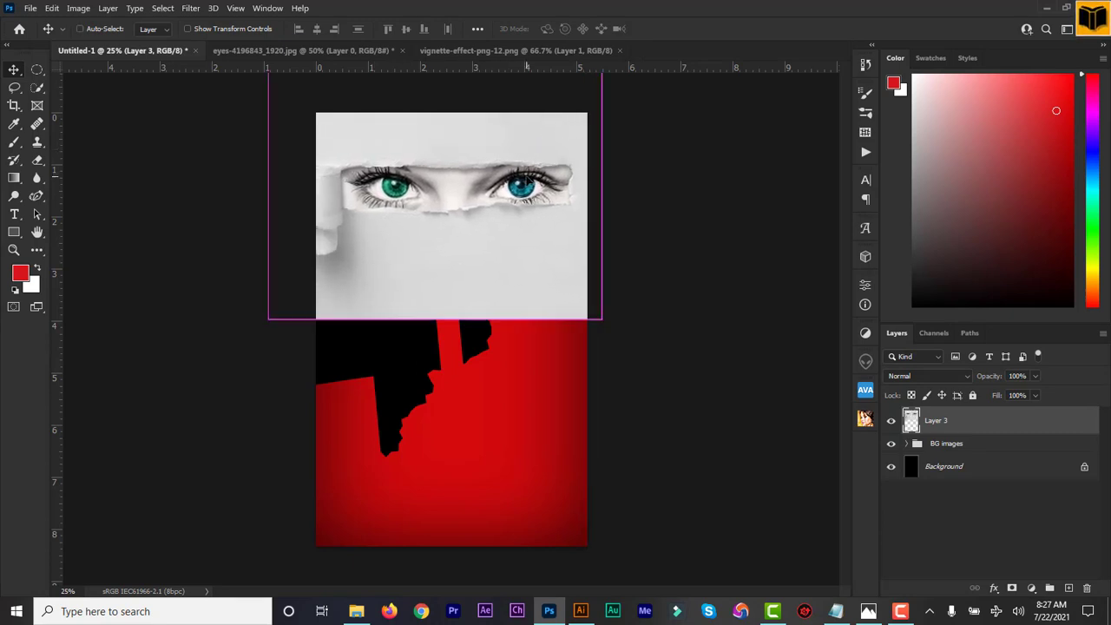
pyautogui.moveTo(268, 319); pyautogui.dragTo(342, 304)
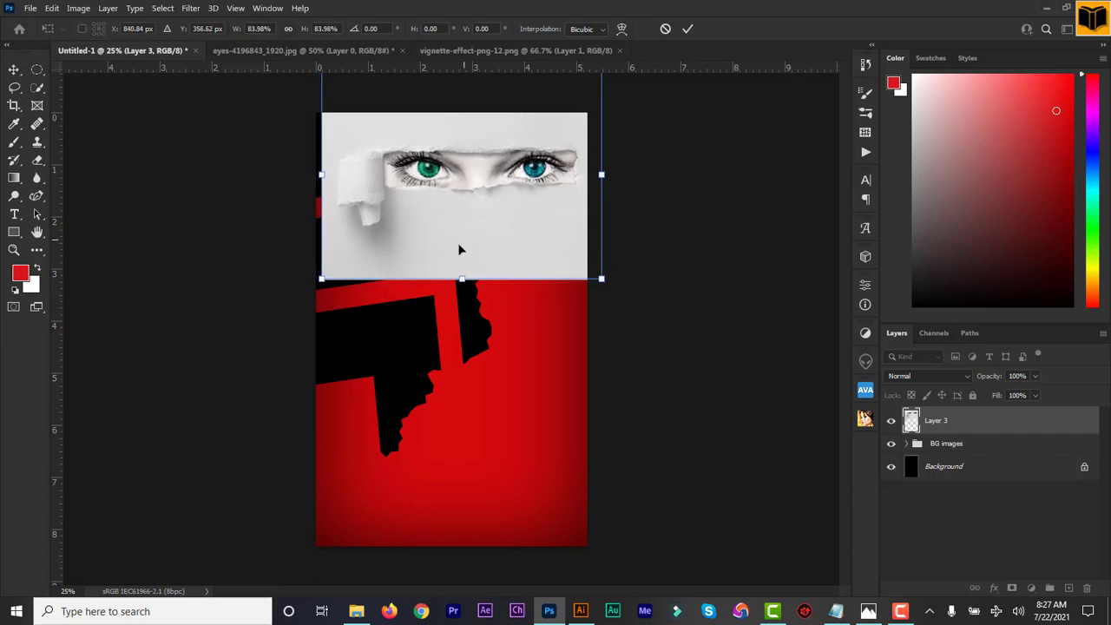
pyautogui.moveTo(460, 250); pyautogui.dragTo(452, 254)
pyautogui.click(687, 29)
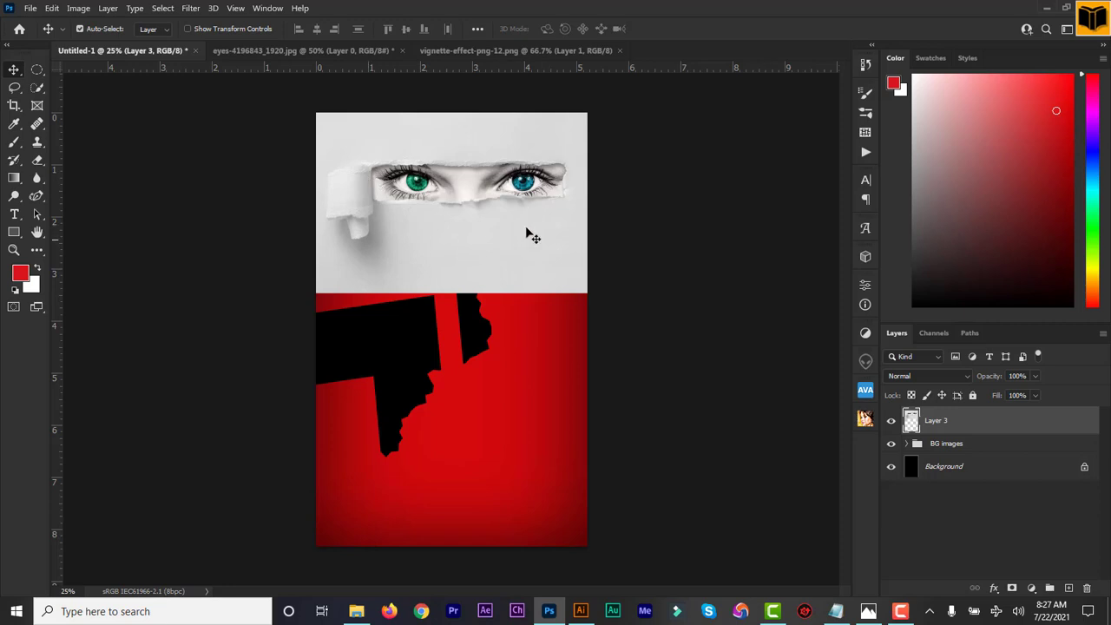
pyautogui.click(964, 377)
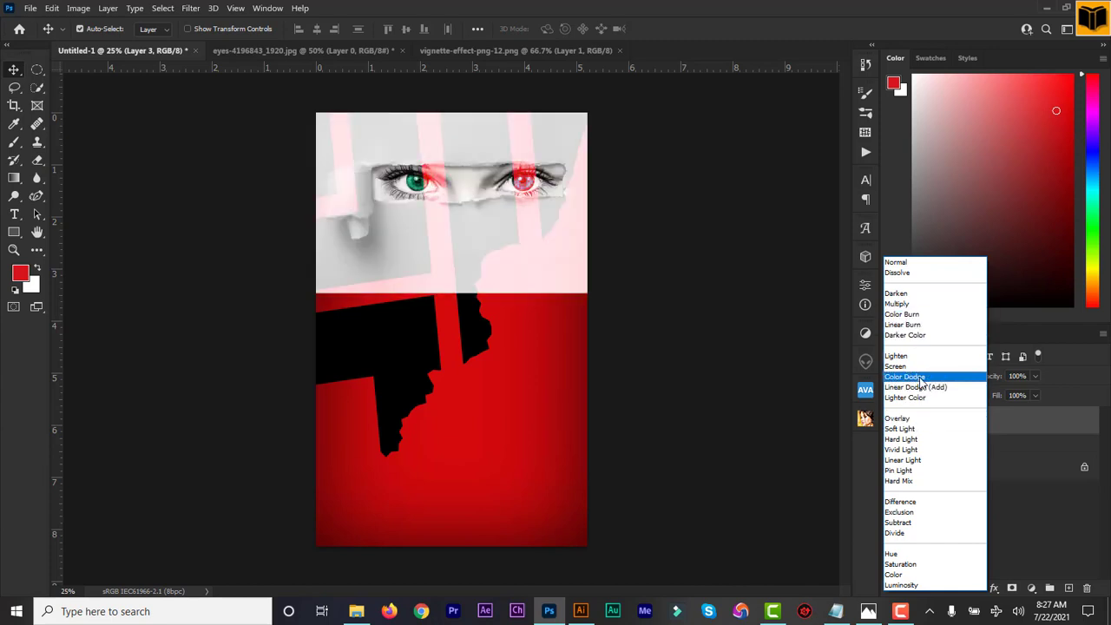
pyautogui.click(790, 322)
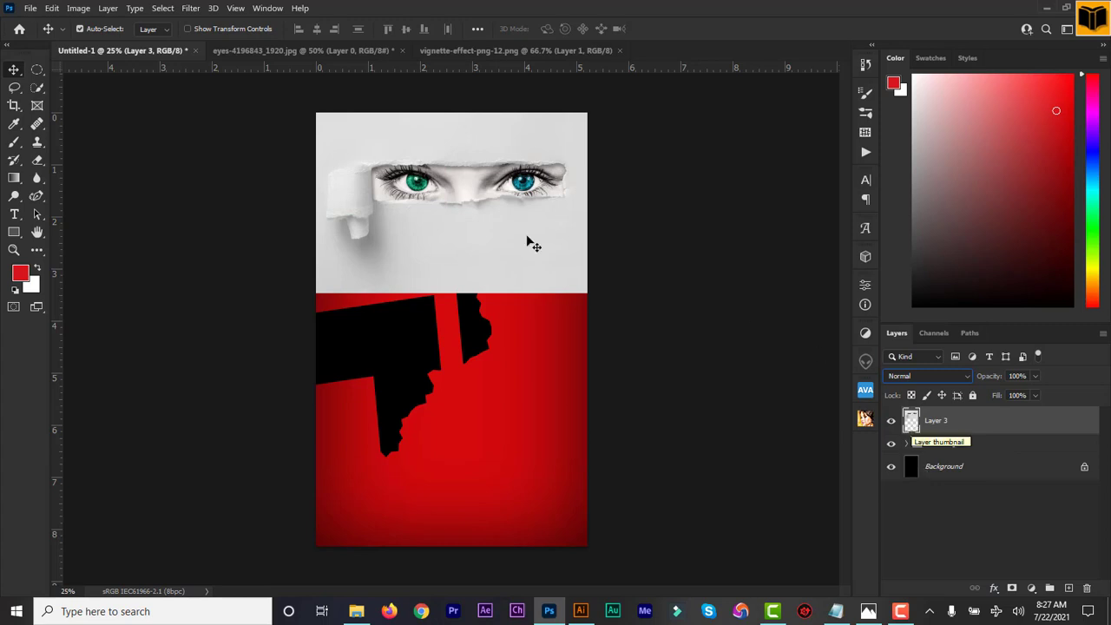
# Select the torn-paper eyes strip via Select Subject, brushing in the curled flap and undoing overspill.
pyautogui.click(36, 90)
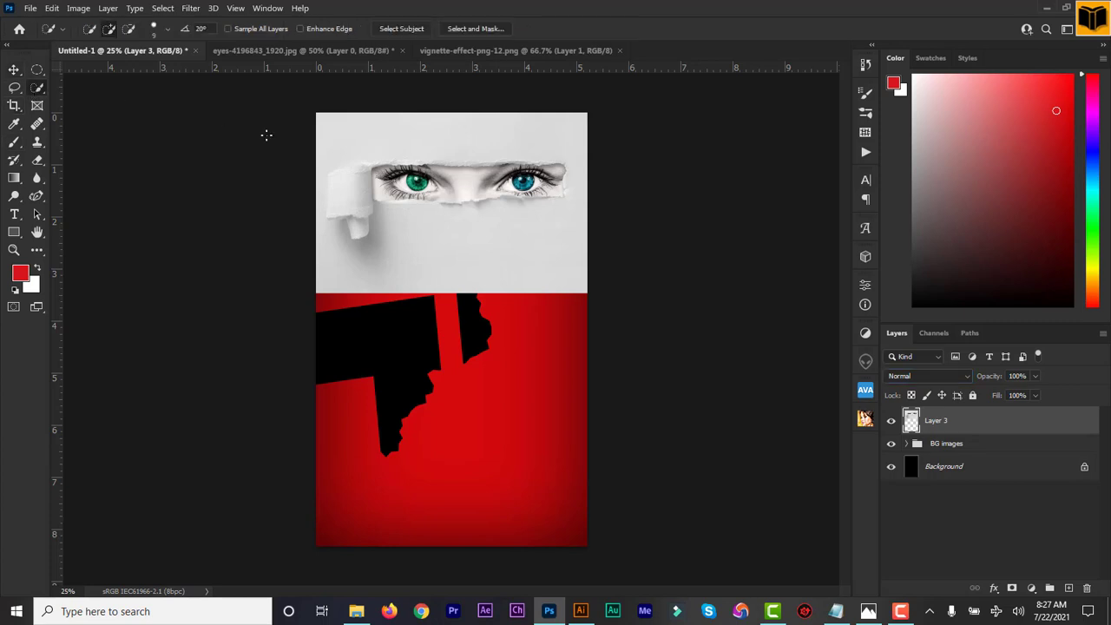
pyautogui.click(412, 30)
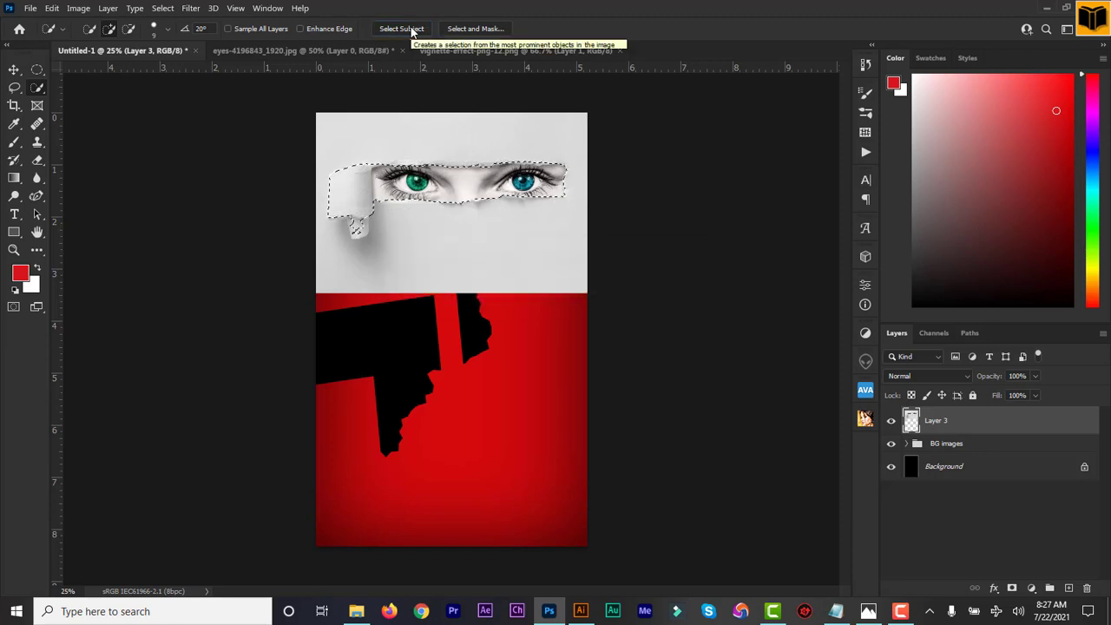
pyautogui.hotkey('ctrl', '+')
pyautogui.hotkey('ctrl', '+')
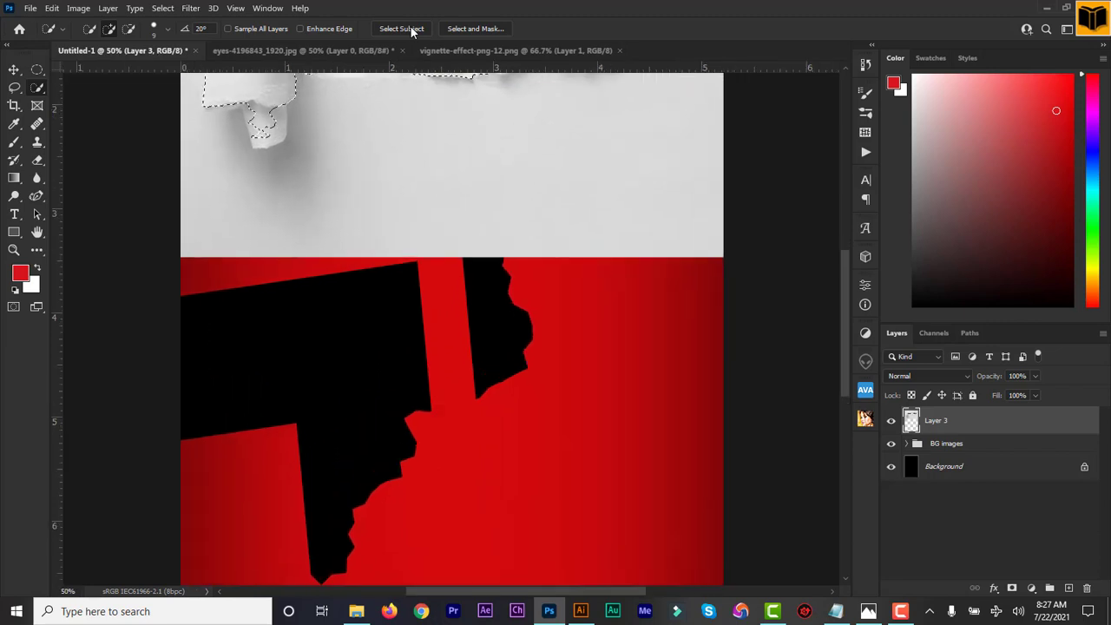
pyautogui.moveTo(843, 334); pyautogui.dragTo(845, 265)
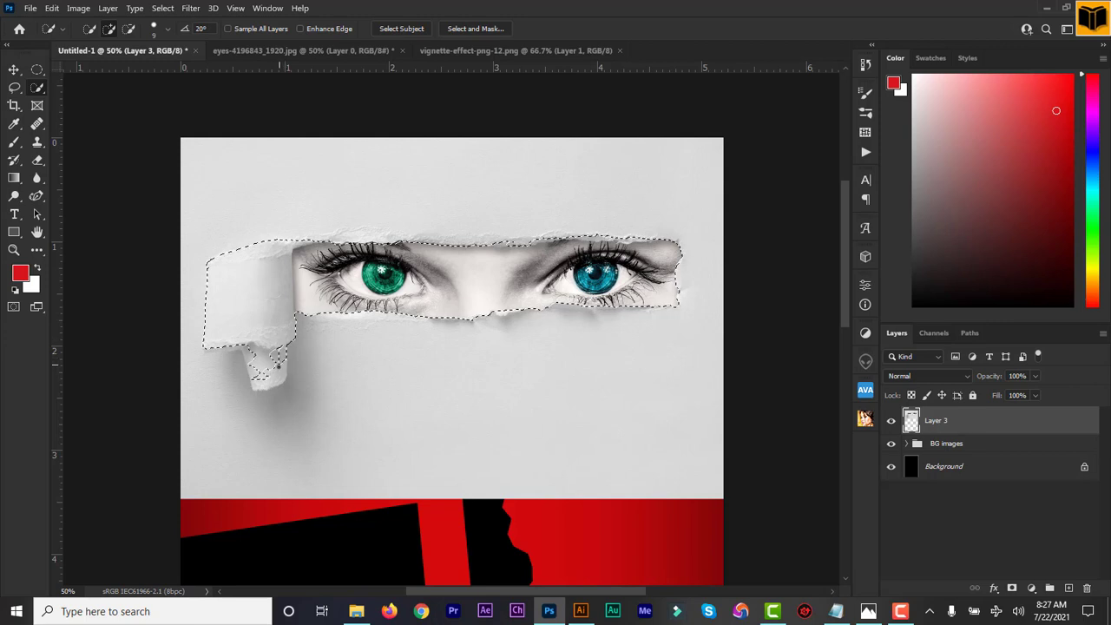
pyautogui.moveTo(283, 361)
pyautogui.mouseDown()
pyautogui.moveTo(261, 375)
pyautogui.moveTo(265, 354)
pyautogui.mouseUp()
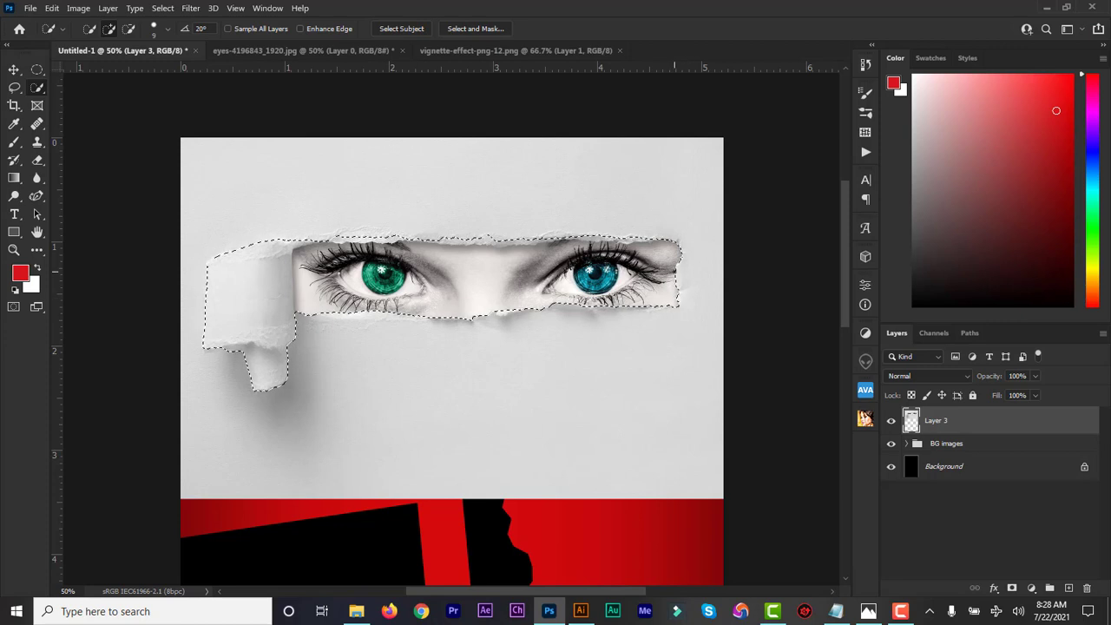
pyautogui.hotkey('ctrl', '+')
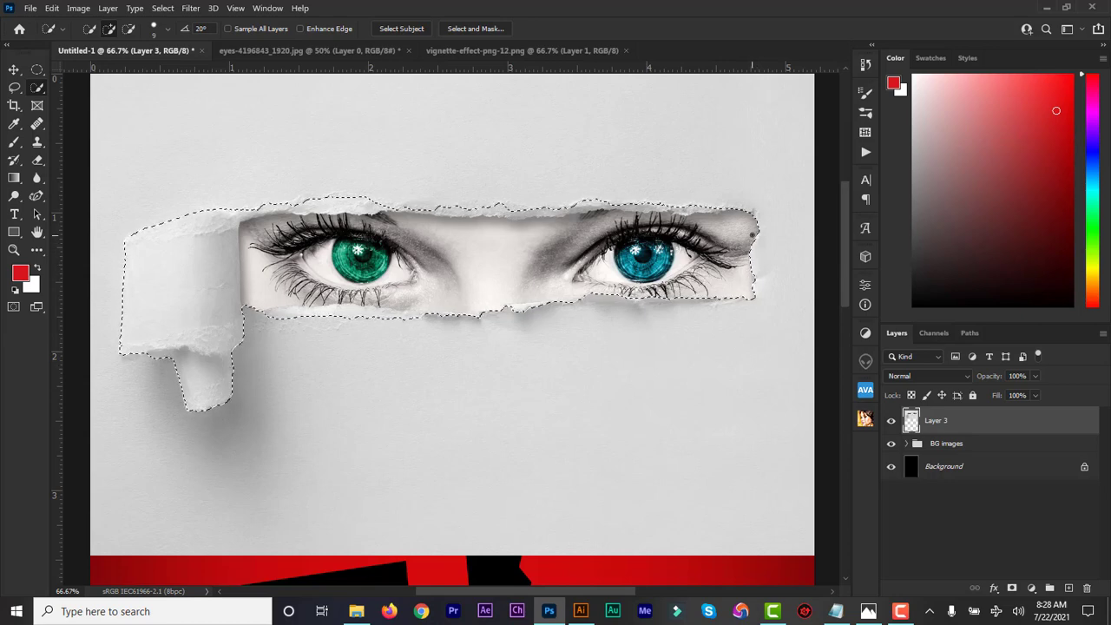
pyautogui.moveTo(752, 234); pyautogui.dragTo(755, 238)
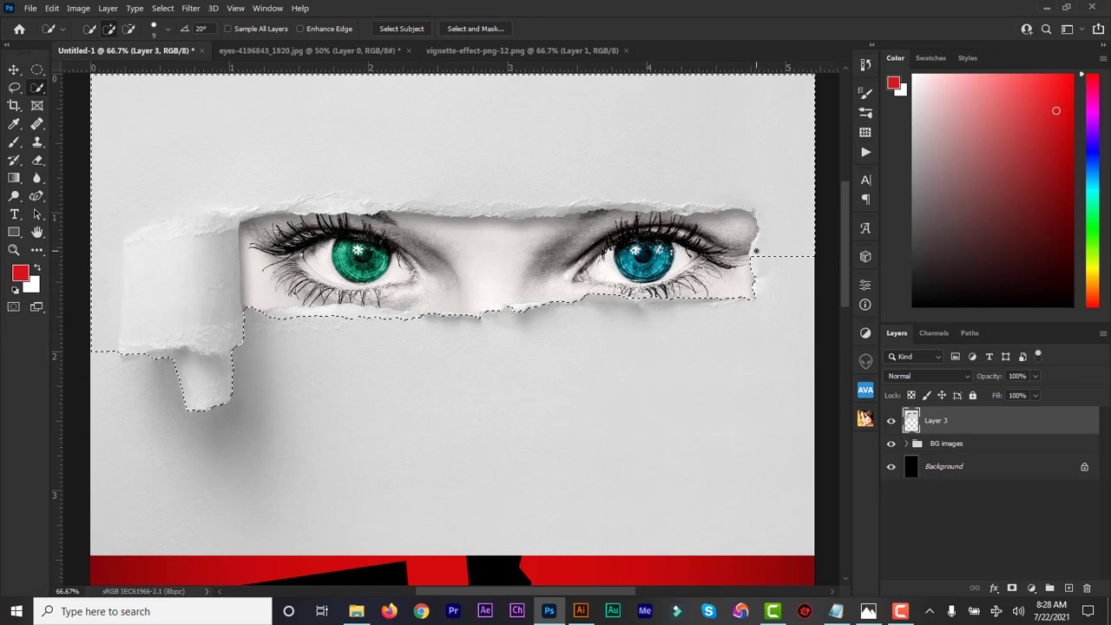
pyautogui.hotkey('ctrl', 'z')
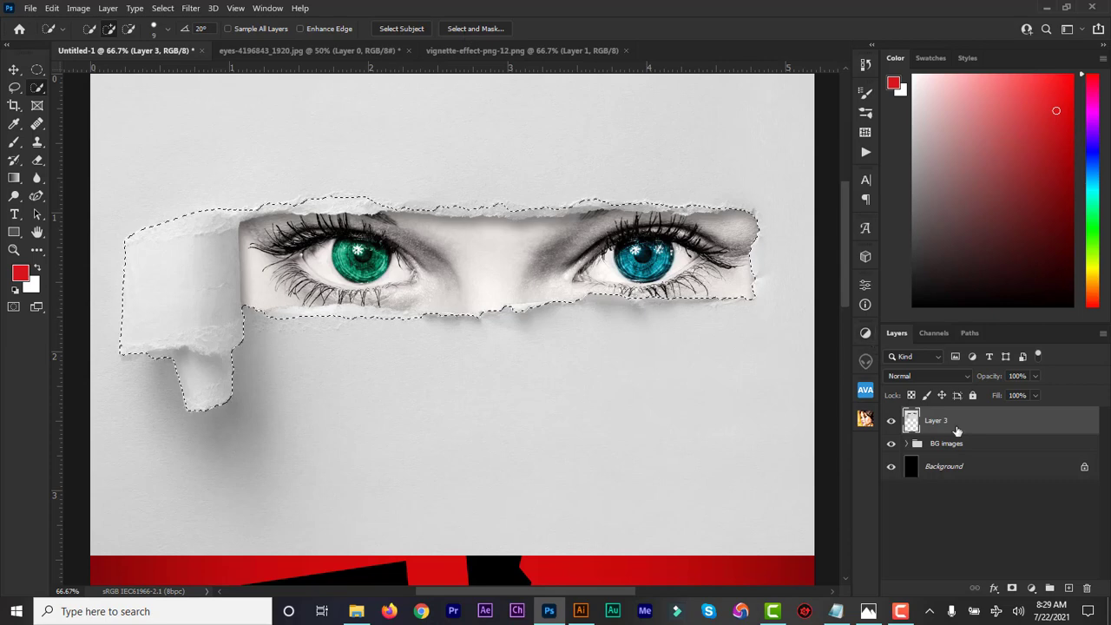
# Mask Layer 3 to the torn-paper strip selection and add a new empty layer.
pyautogui.click(1011, 590)
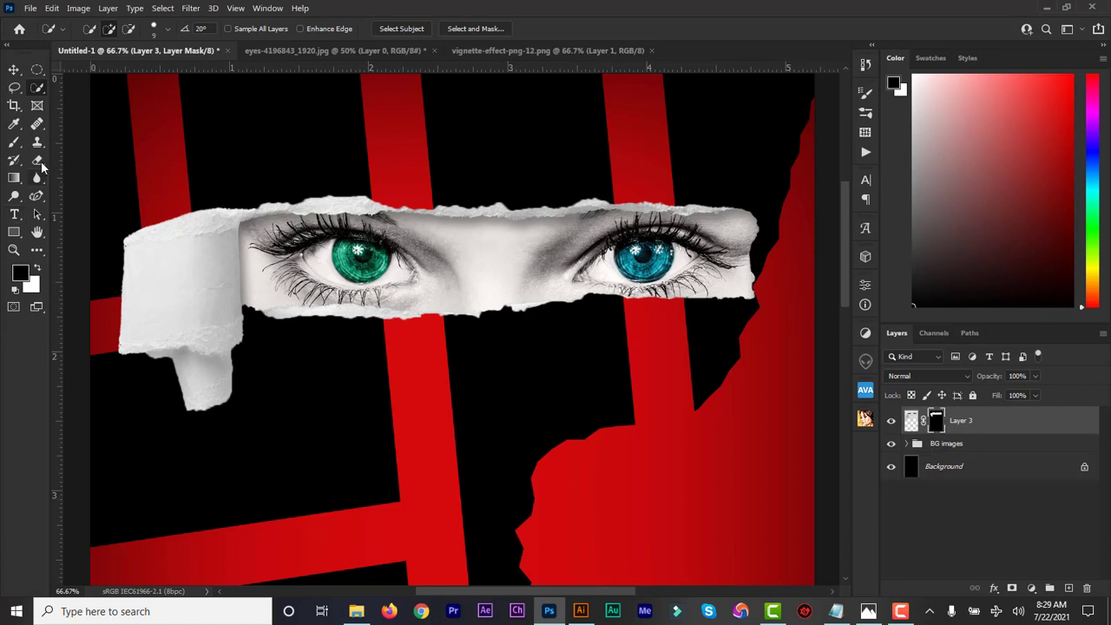
pyautogui.rightClick(38, 91)
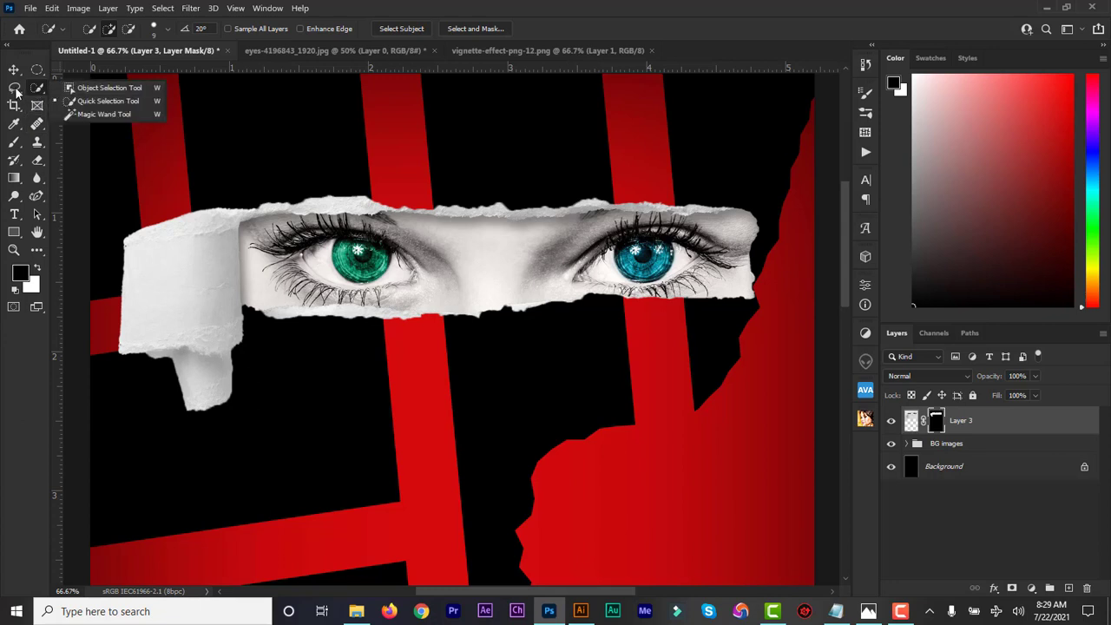
pyautogui.rightClick(14, 91)
pyautogui.click(53, 100)
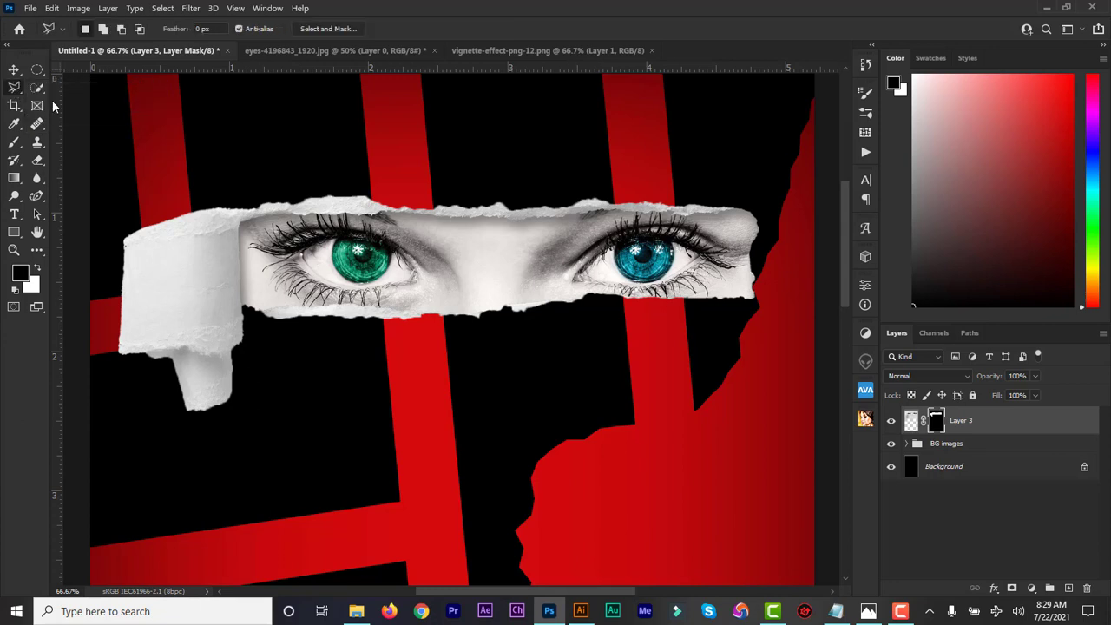
pyautogui.click(1068, 590)
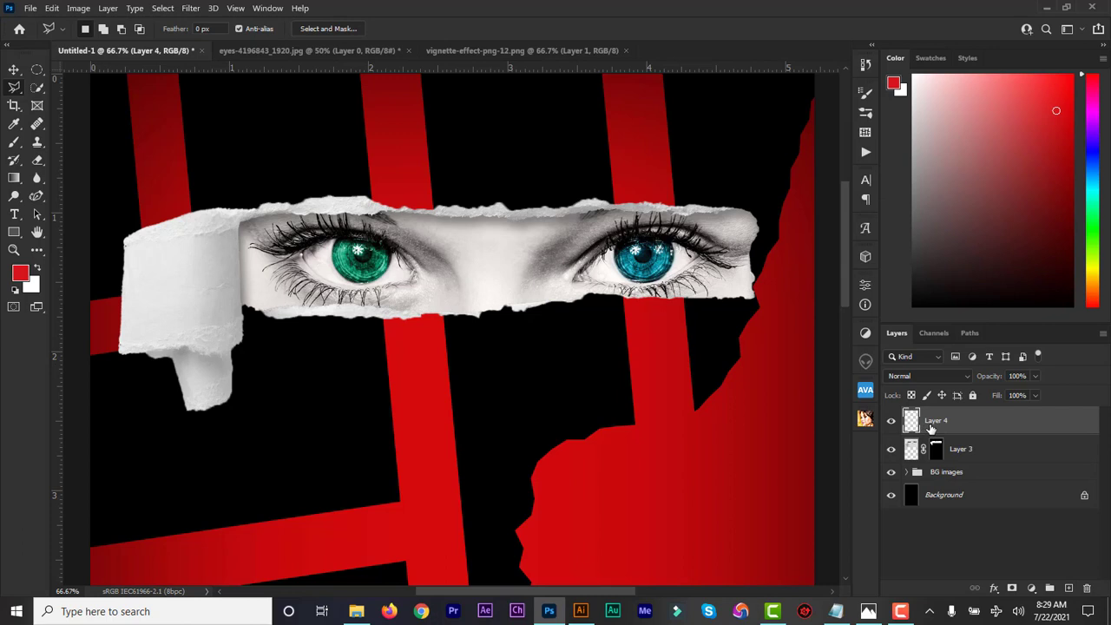
# Move Layer 4 beneath Layer 3 and start a polygonal outline along the paper curl's edges.
pyautogui.moveTo(933, 427); pyautogui.dragTo(935, 462)
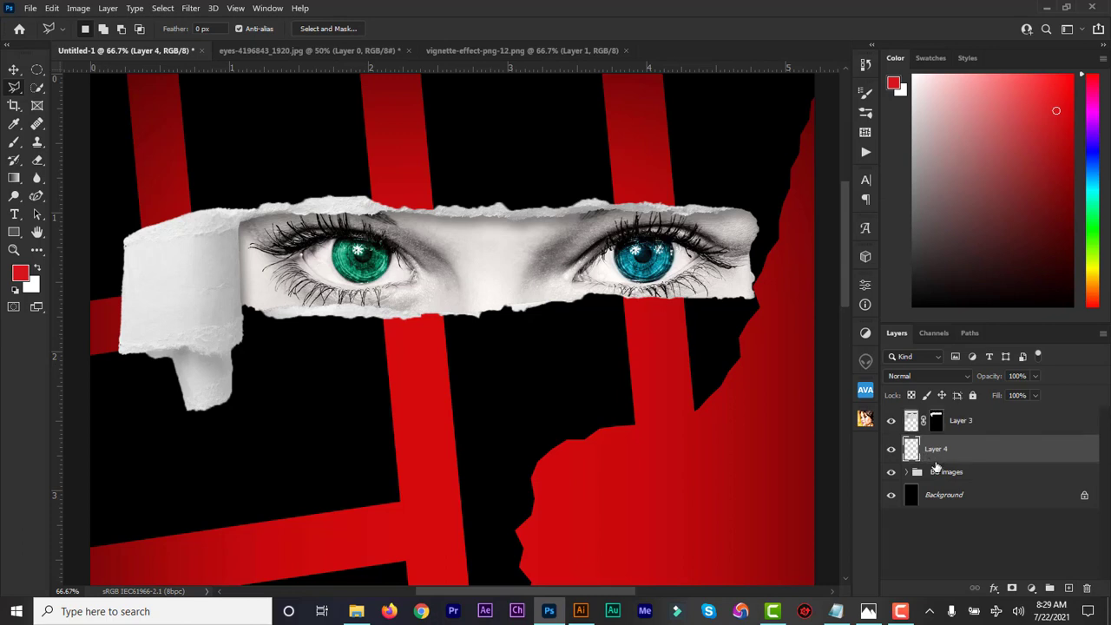
pyautogui.click(120, 243)
pyautogui.click(114, 359)
pyautogui.click(133, 361)
pyautogui.click(145, 363)
pyautogui.click(156, 369)
pyautogui.click(168, 368)
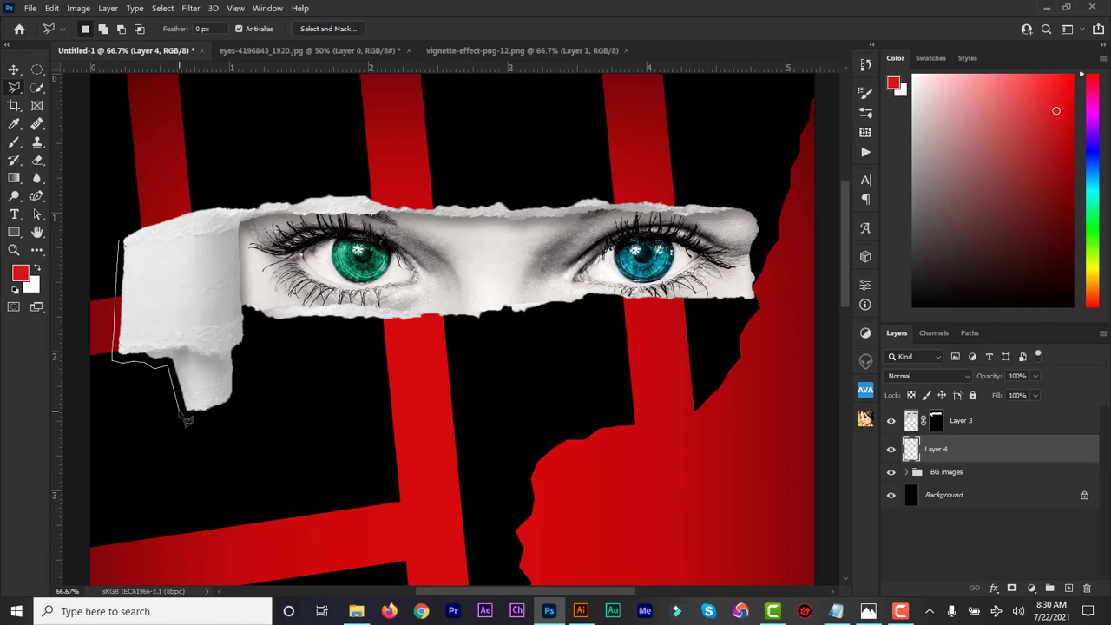
# Close the outline around the curled flap and reset colours so black is foreground.
pyautogui.click(180, 411)
pyautogui.click(188, 410)
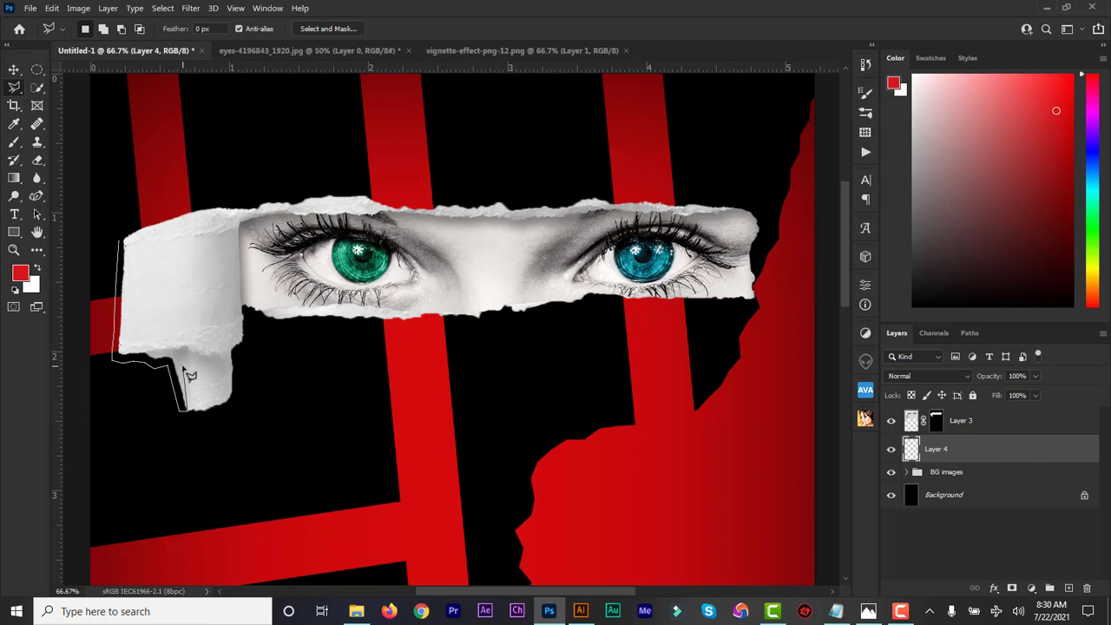
pyautogui.click(181, 229)
pyautogui.click(128, 248)
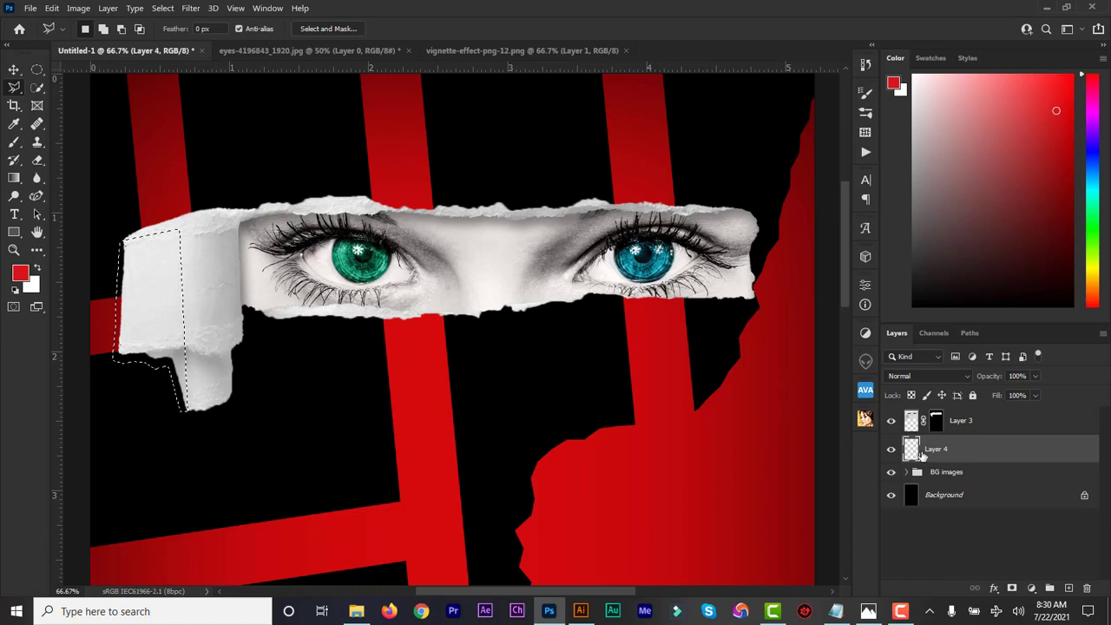
pyautogui.click(14, 291)
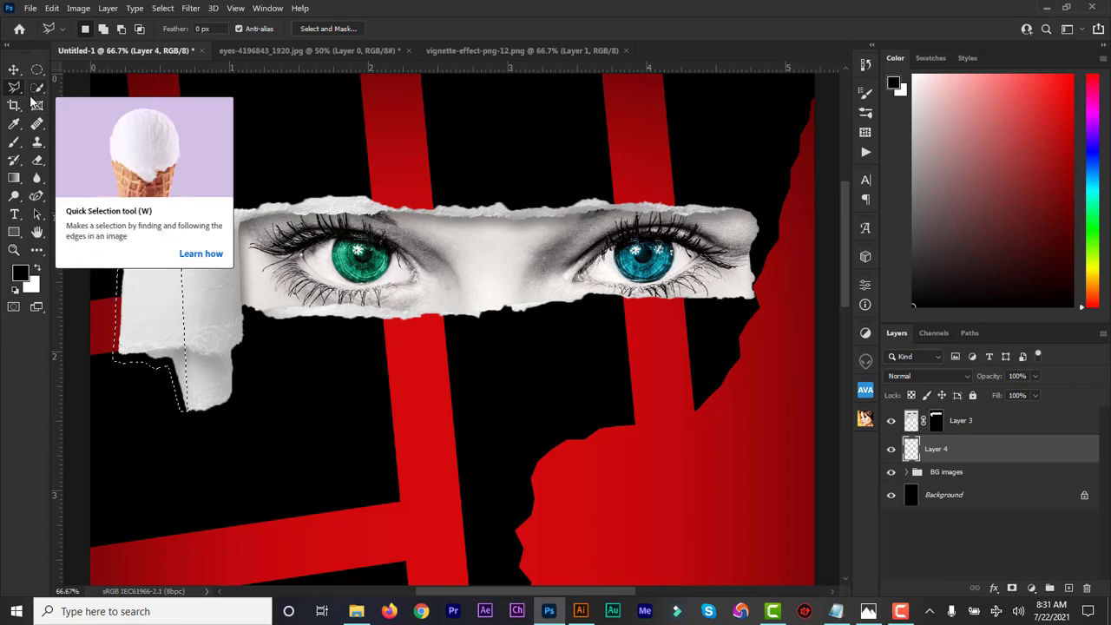
pyautogui.click(15, 143)
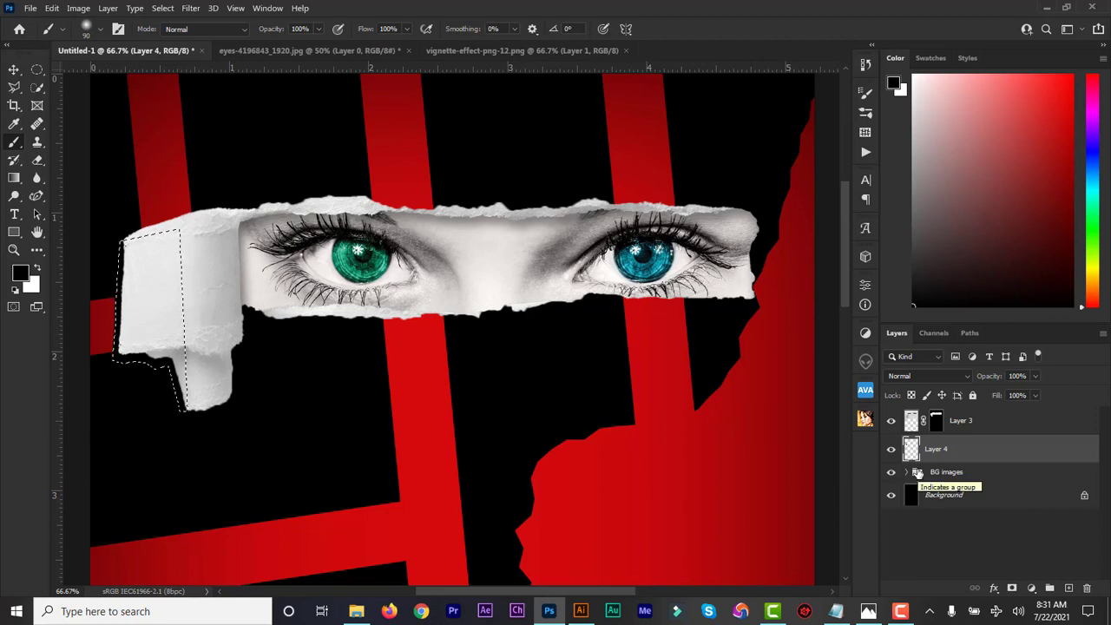
# Clear the paper-curl selection and briefly toggle the BG images group's visibility.
pyautogui.hotkey('ctrl', 'd')
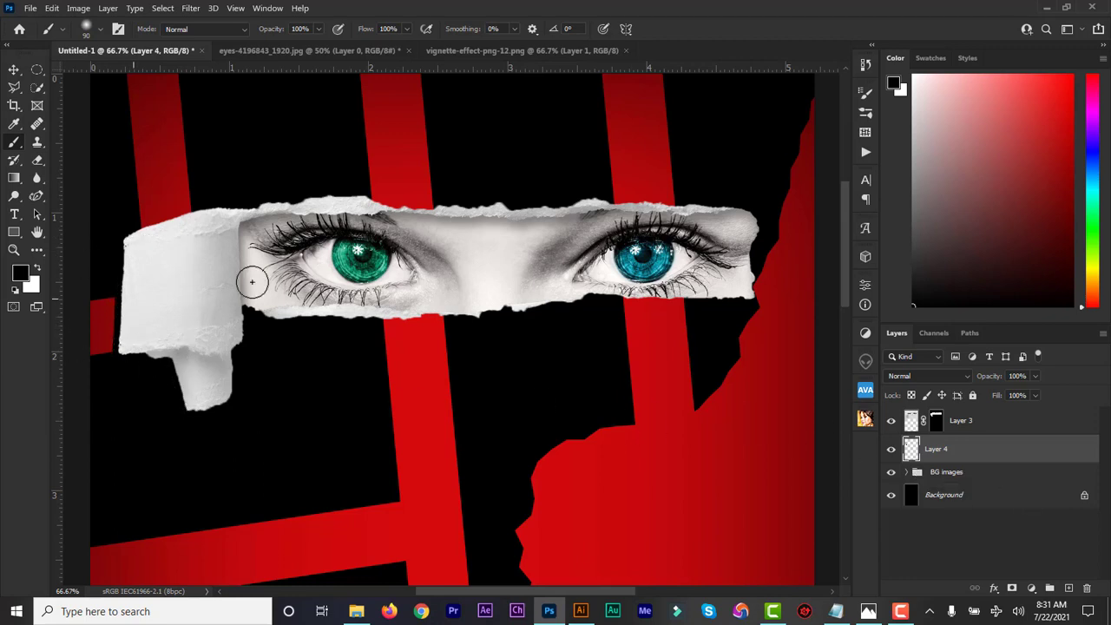
pyautogui.click(891, 474)
pyautogui.click(890, 472)
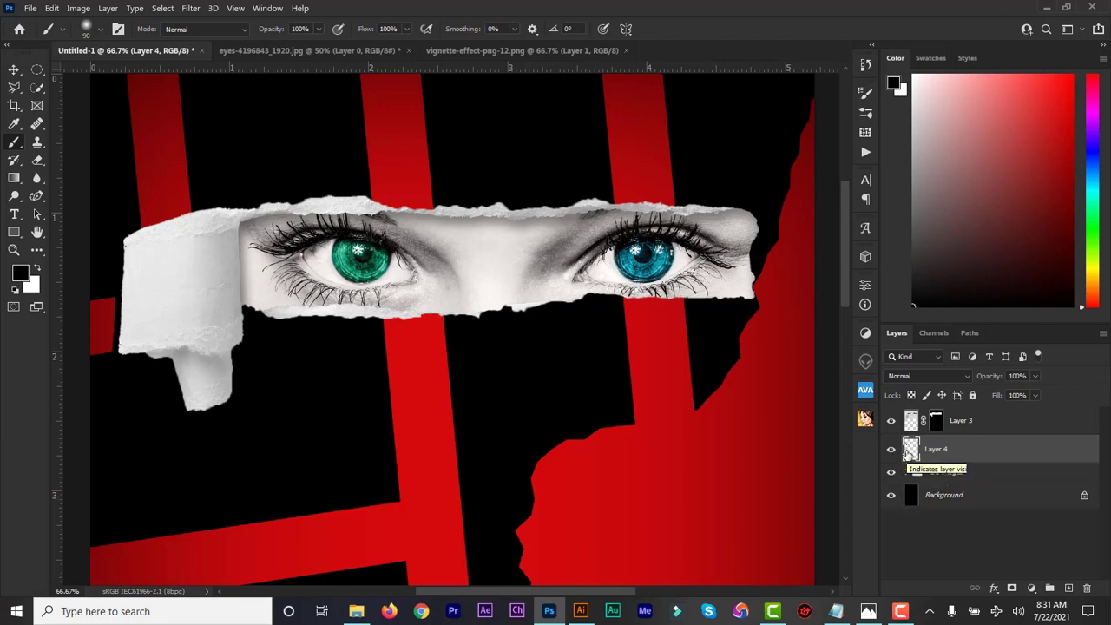
# Set Layer 4's opacity to 68% and make Layer 3 the active layer.
pyautogui.click(1035, 376)
pyautogui.moveTo(1039, 393); pyautogui.dragTo(1015, 396)
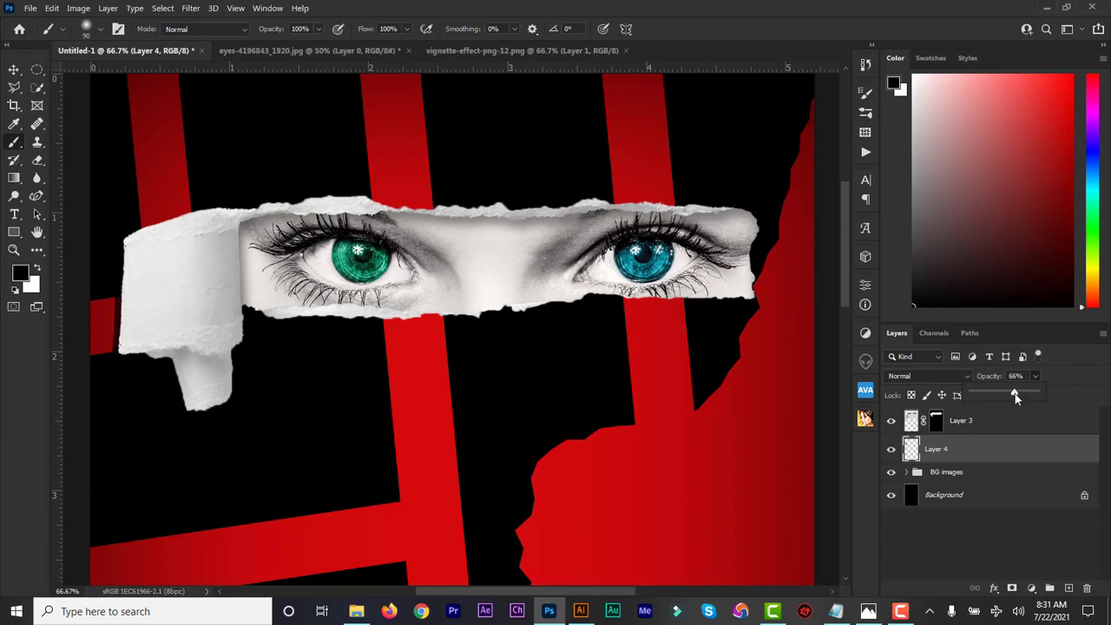
pyautogui.hotkey('ctrl', '-')
pyautogui.hotkey('ctrl', '-')
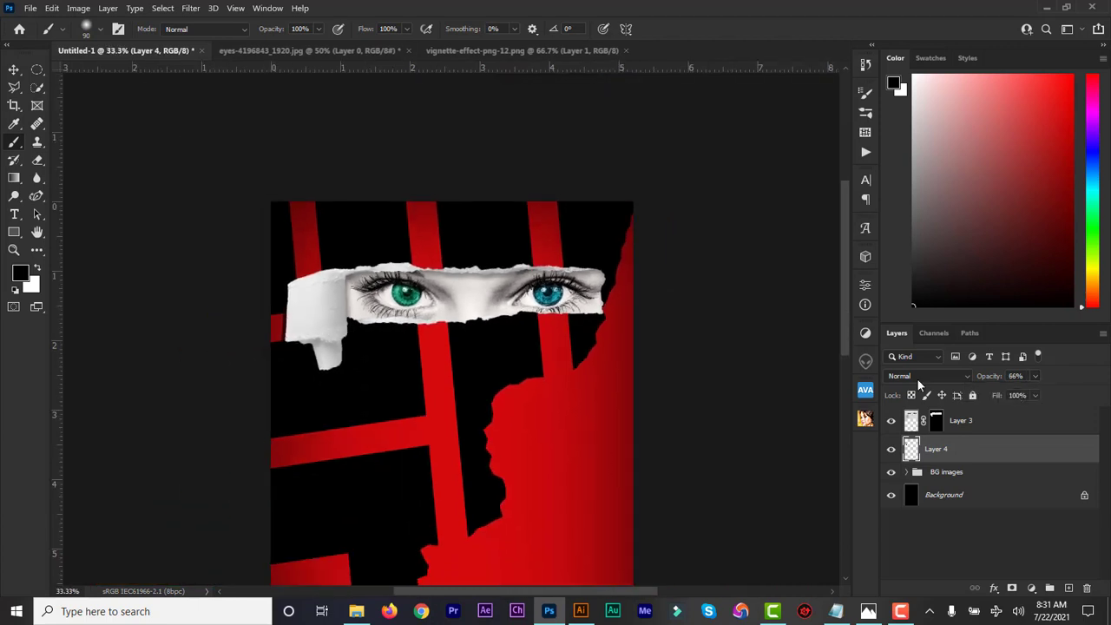
pyautogui.hotkey('ctrl', '-')
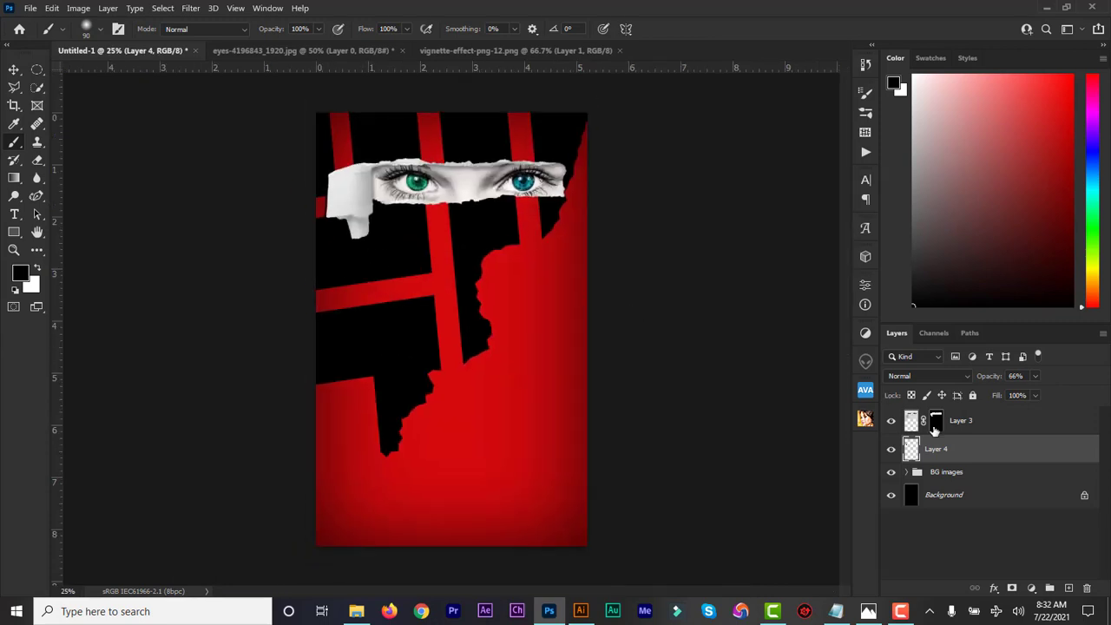
pyautogui.click(1035, 376)
pyautogui.moveTo(1036, 395); pyautogui.dragTo(1040, 395)
pyautogui.click(981, 422)
pyautogui.press('v')
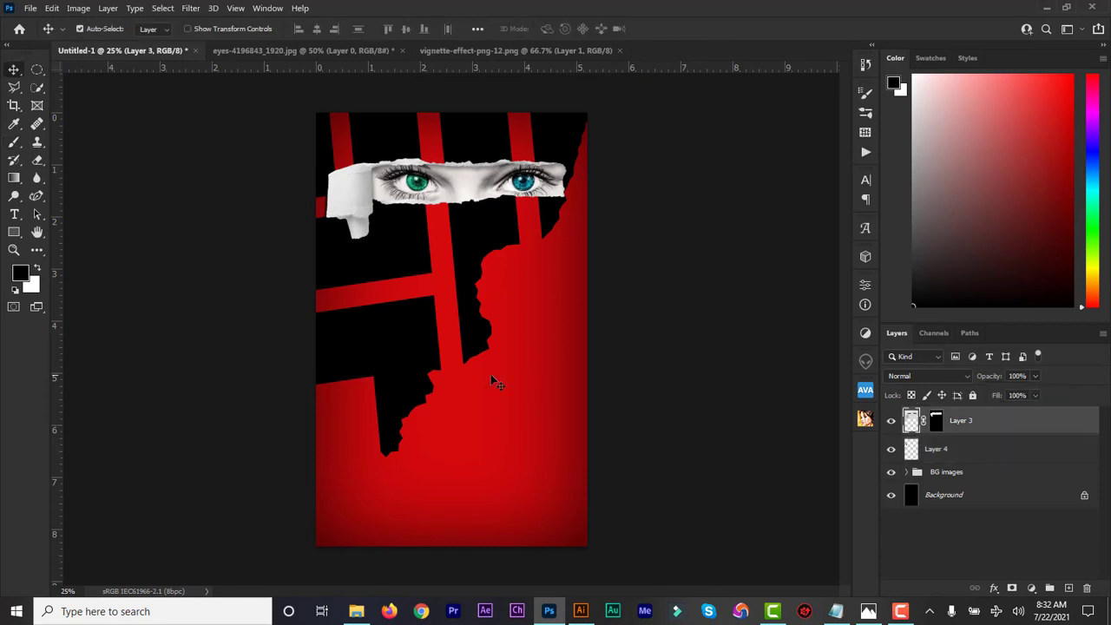
# Check the design notes and type COLD as a new text layer on the cover.
pyautogui.click(14, 214)
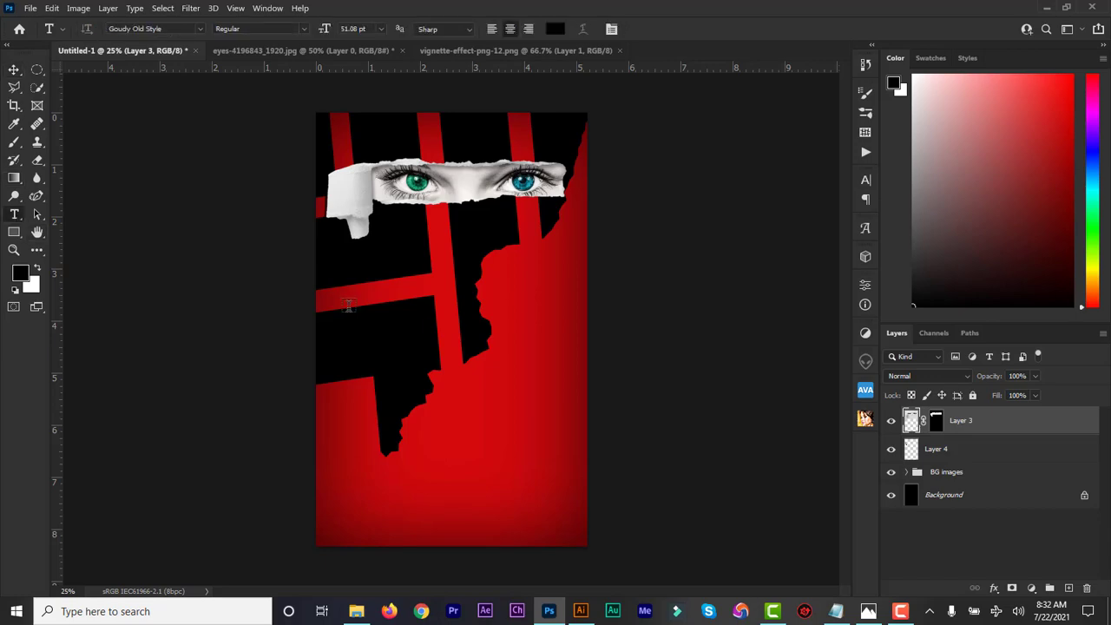
pyautogui.click(836, 611)
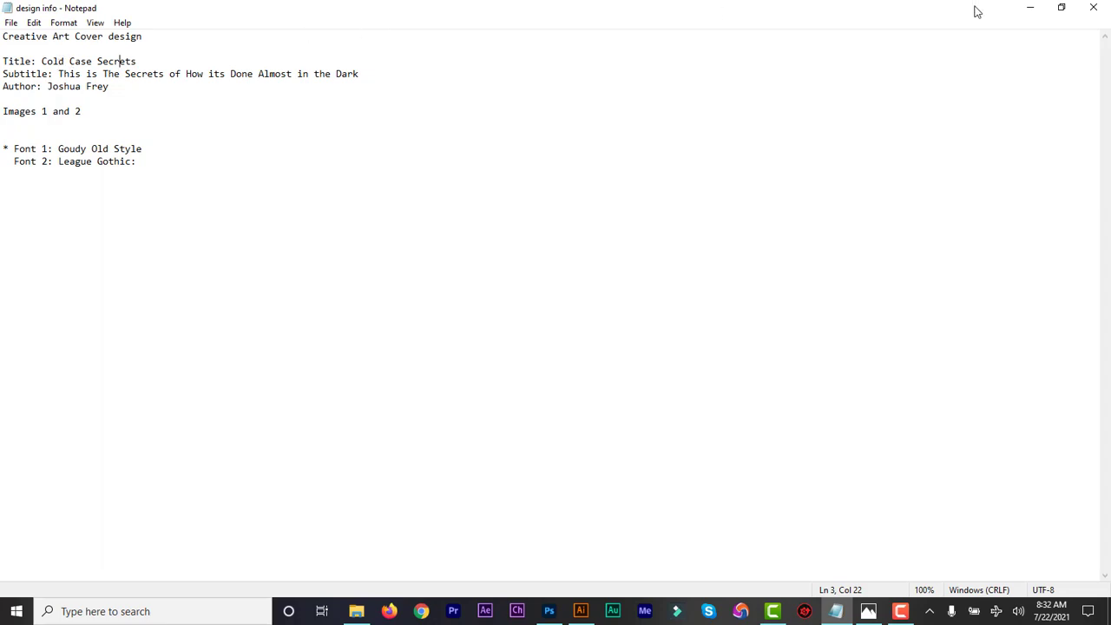
pyautogui.click(1030, 8)
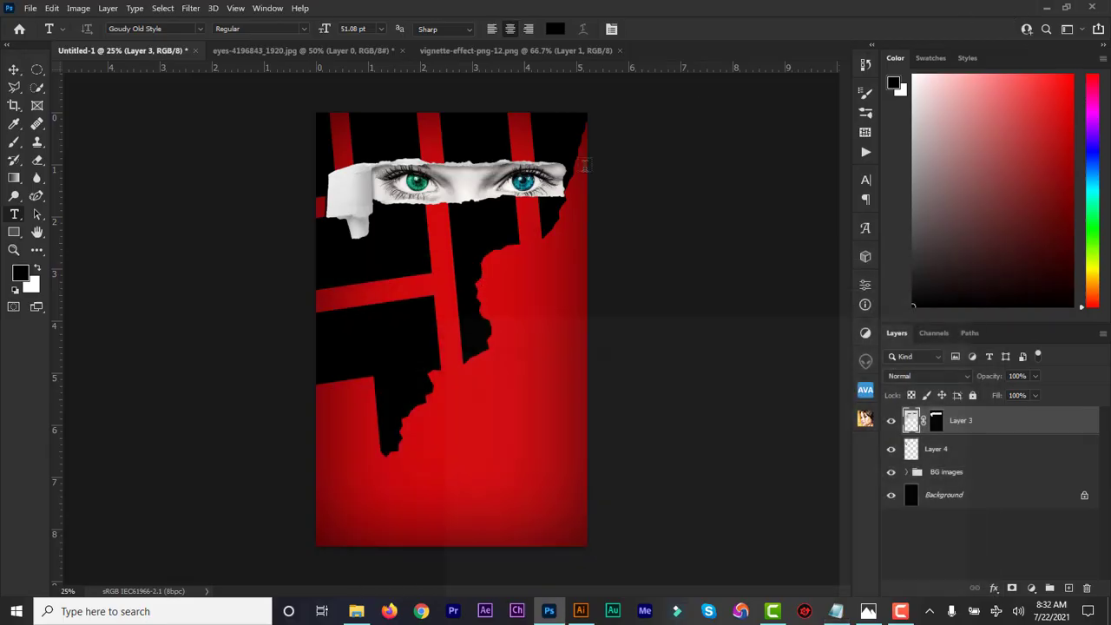
pyautogui.click(407, 296)
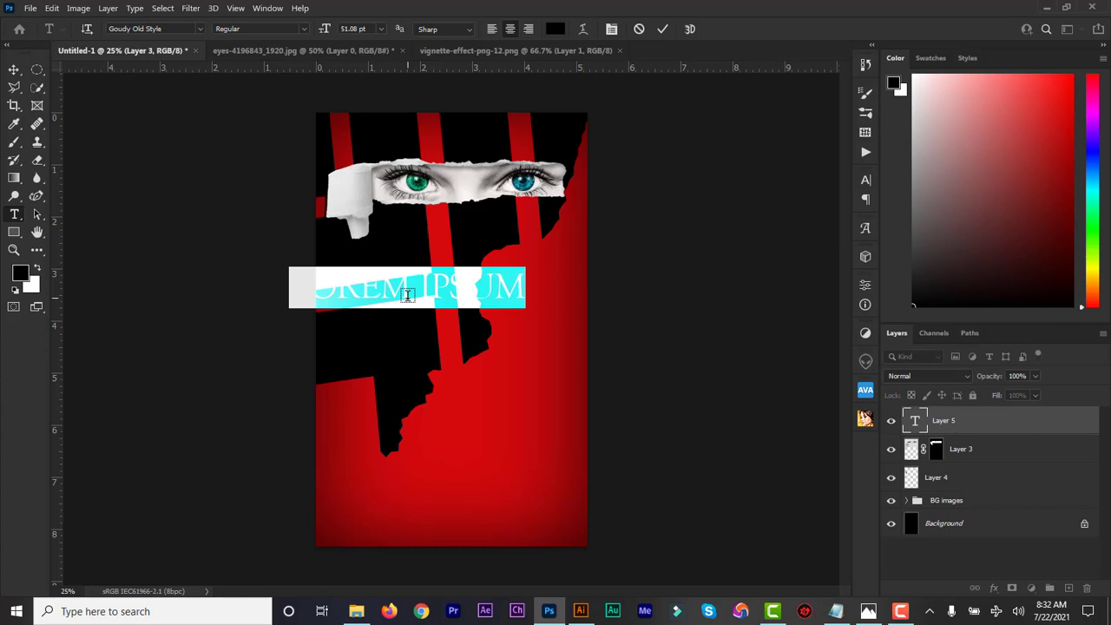
pyautogui.write('COLD')
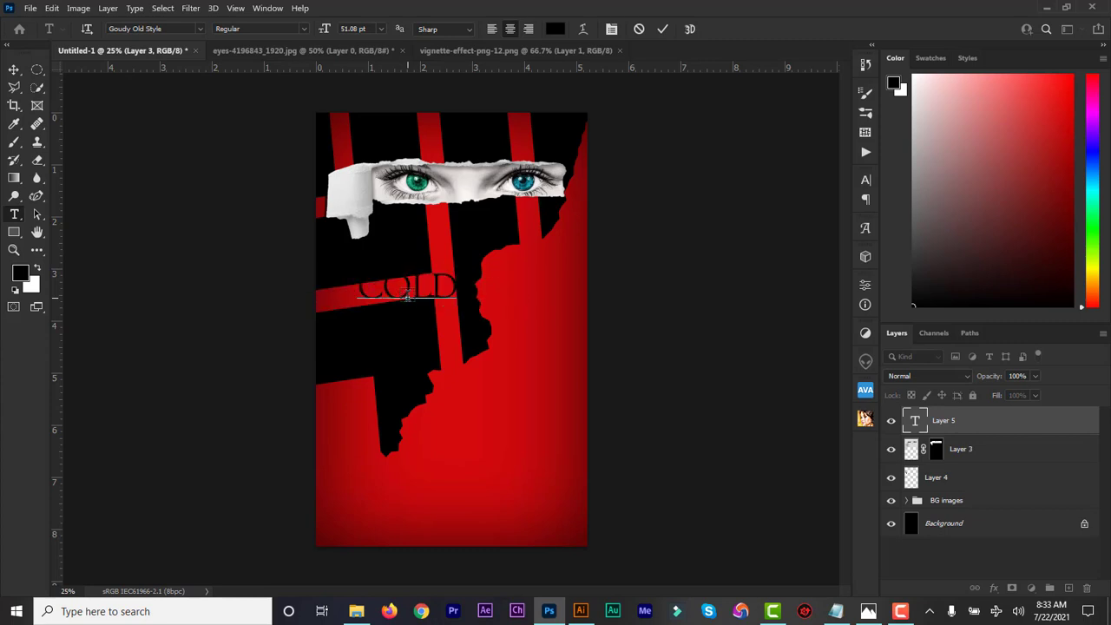
pyautogui.click(916, 423)
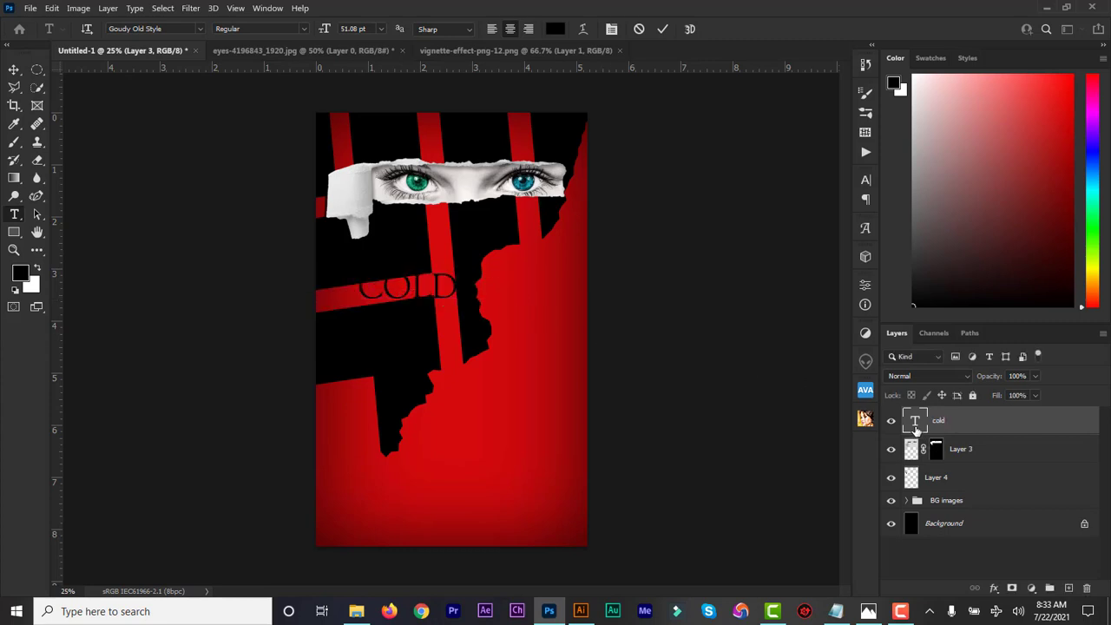
# Make COLD 125 pt, white (ffffff) and Bold, shifting it slightly left.
pyautogui.doubleClick(916, 424)
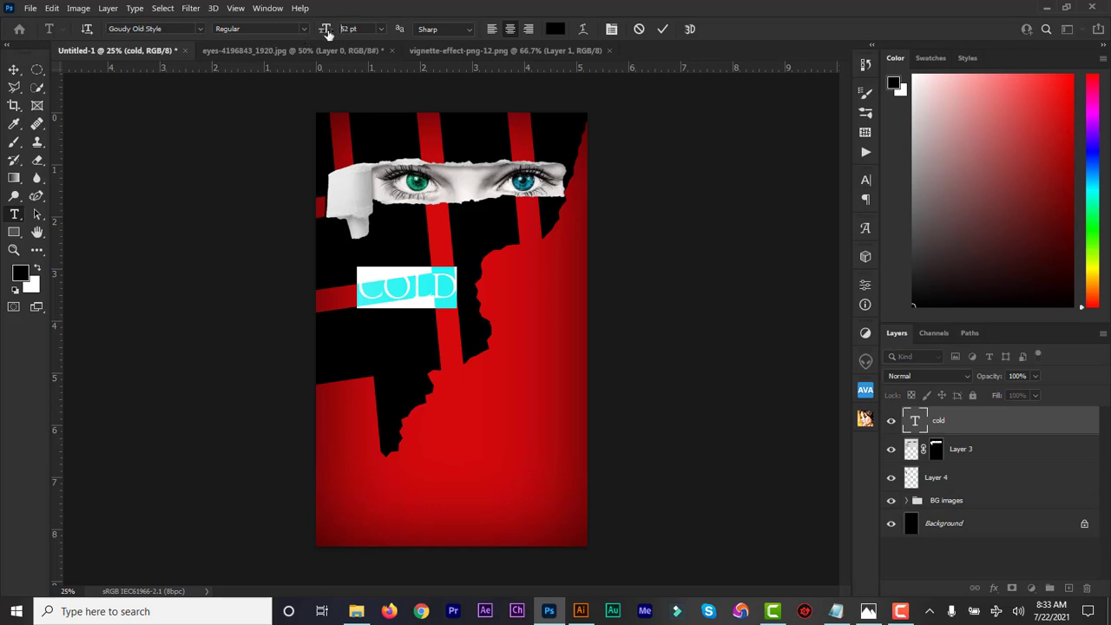
pyautogui.moveTo(324, 31); pyautogui.dragTo(622, 325)
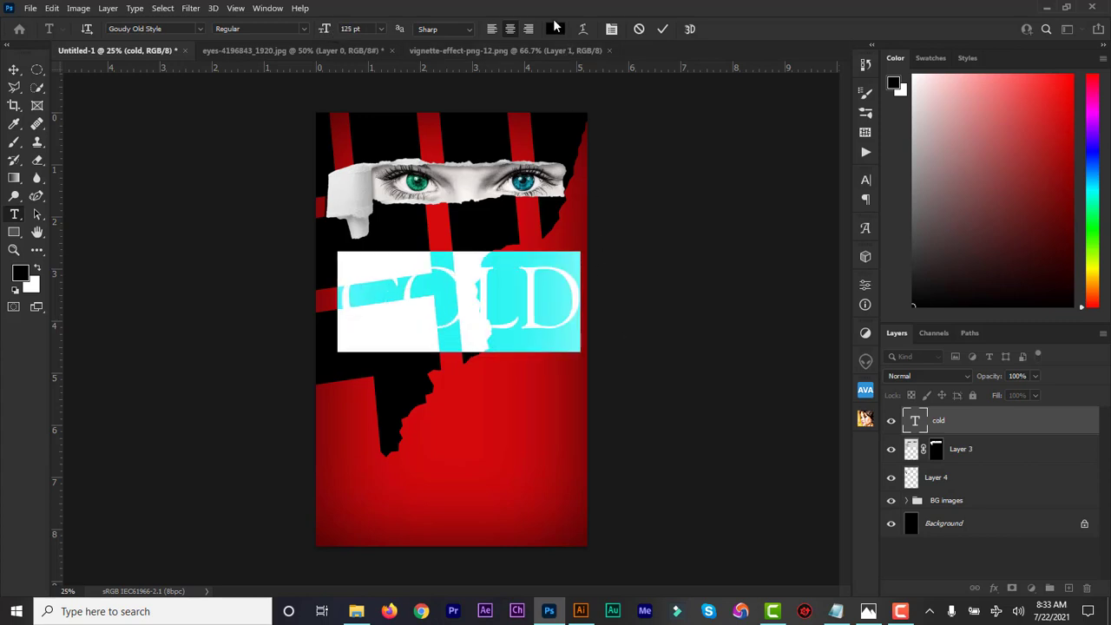
pyautogui.click(556, 29)
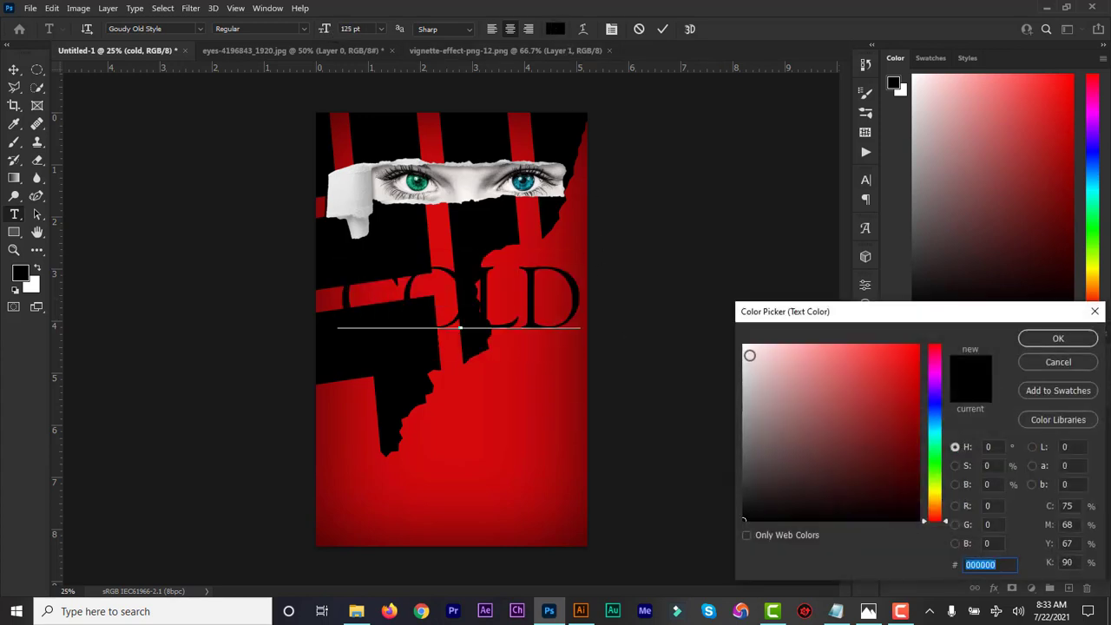
pyautogui.write('ffffff')
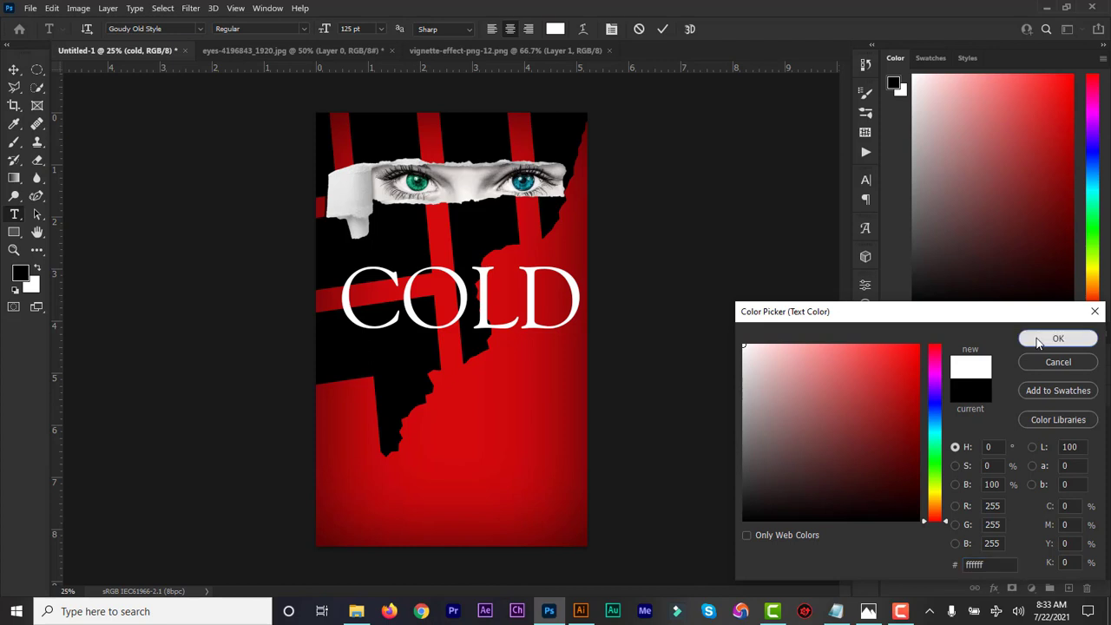
pyautogui.click(1032, 340)
pyautogui.click(301, 32)
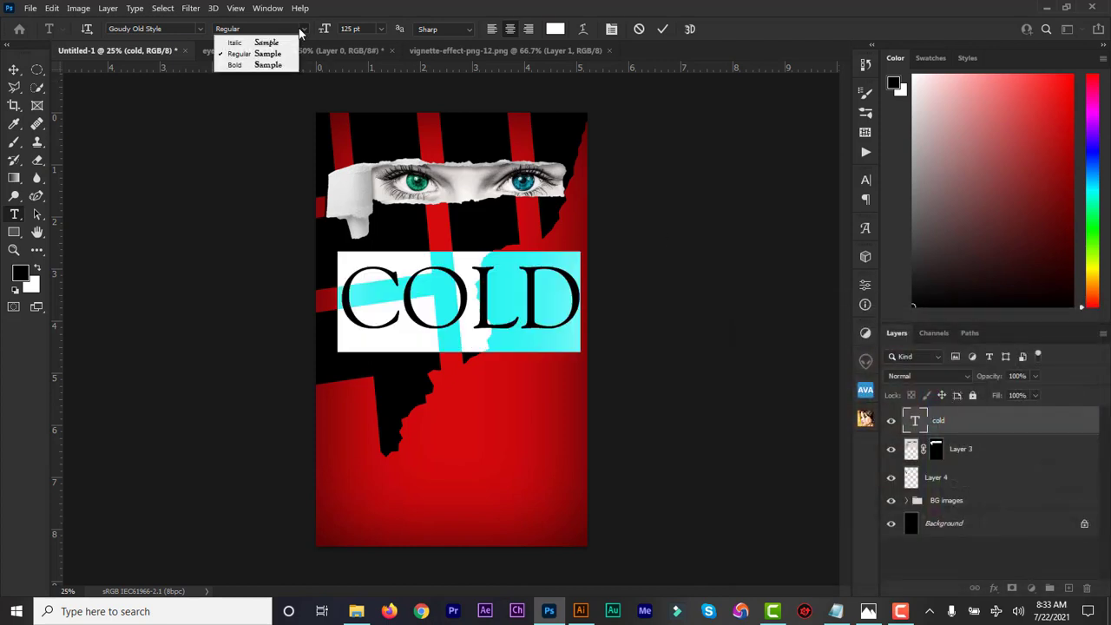
pyautogui.click(285, 66)
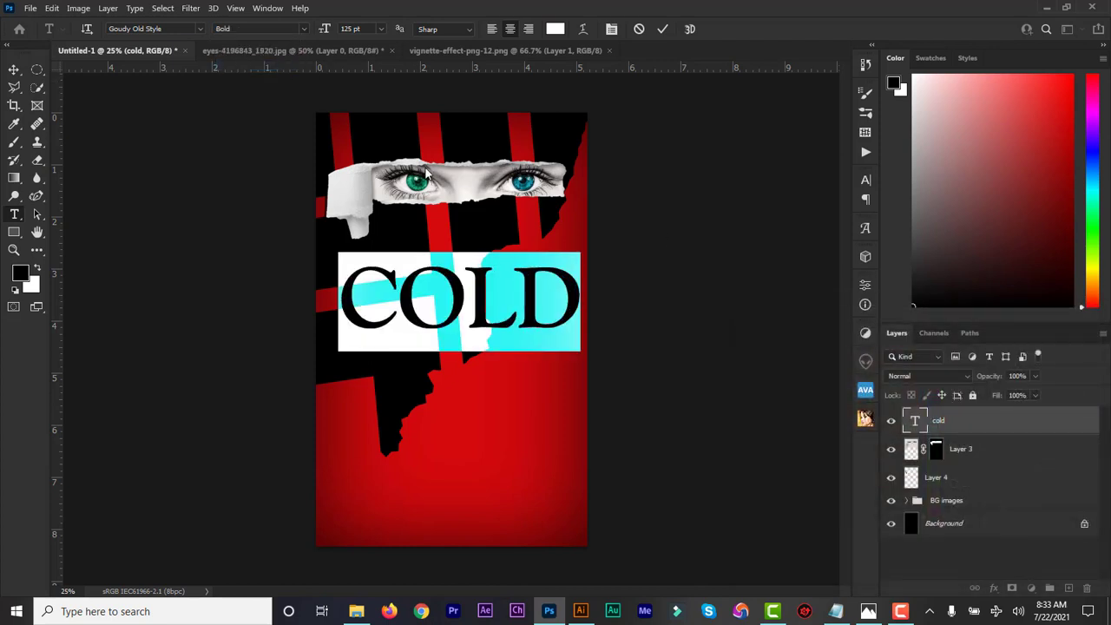
pyautogui.moveTo(611, 310); pyautogui.dragTo(602, 303)
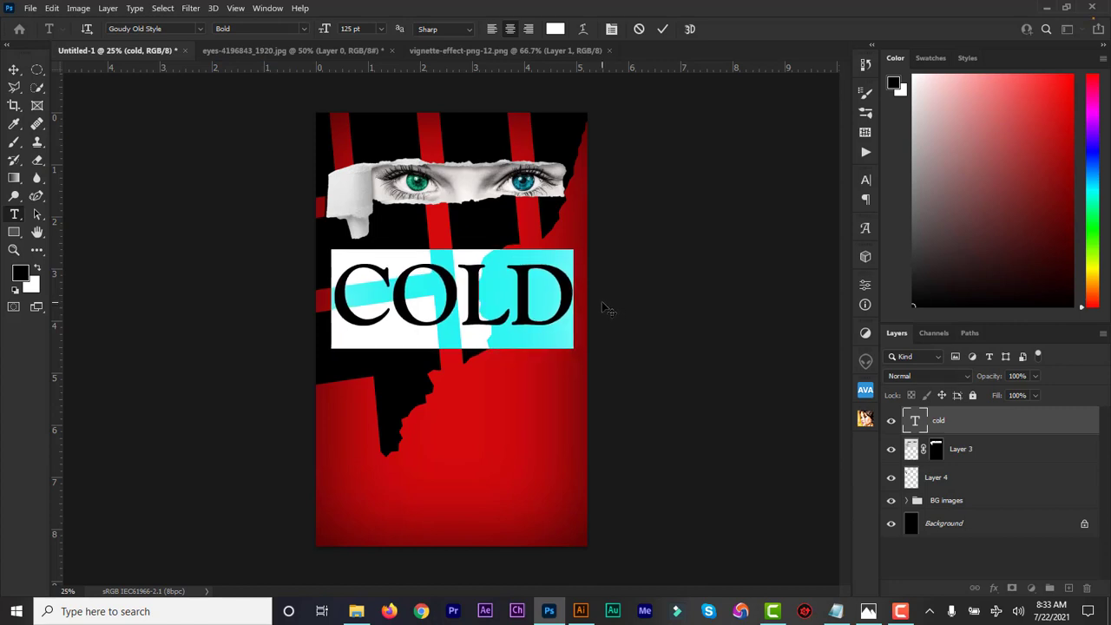
pyautogui.click(664, 32)
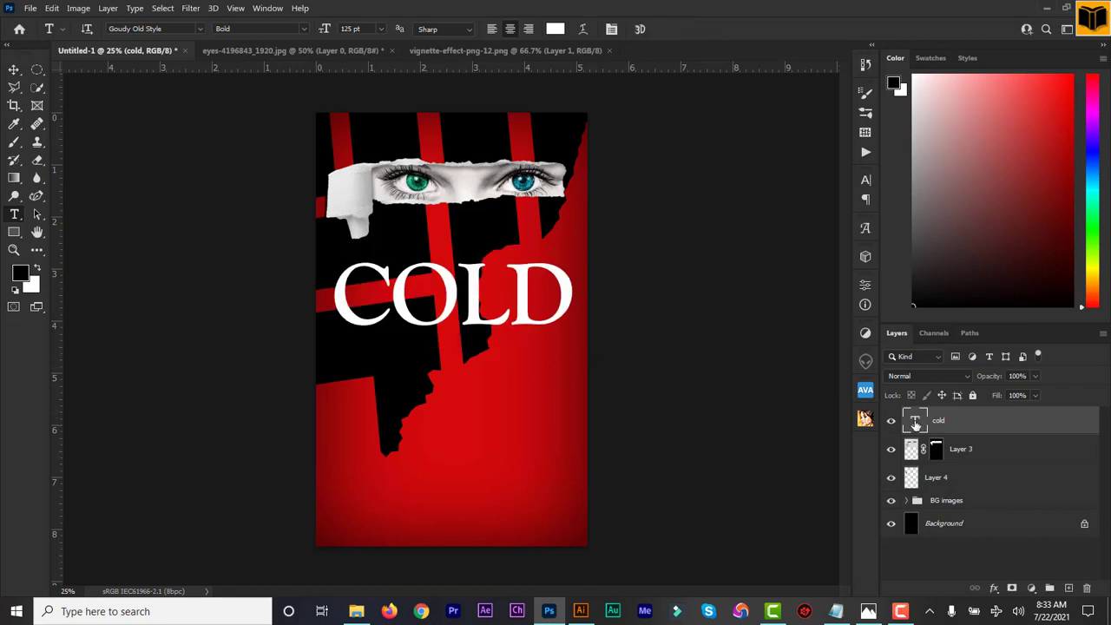
# Duplicate the COLD layer, retype it as CASE below COLD, and enlarge it to 140 pt.
pyautogui.hotkey('ctrl', 'j')
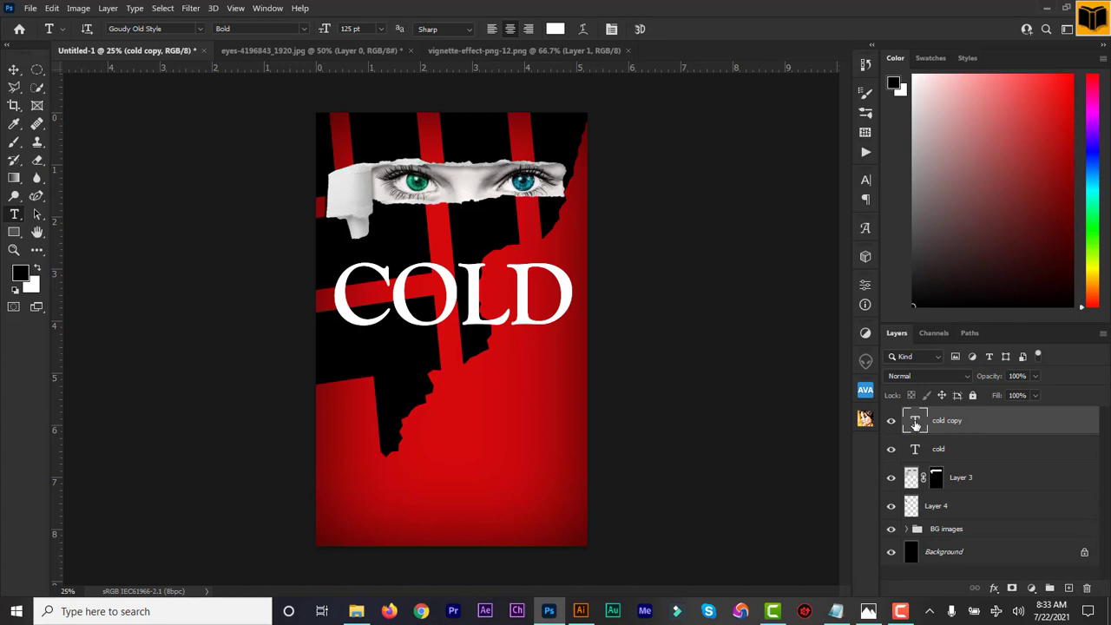
pyautogui.doubleClick(915, 422)
pyautogui.write('CASE')
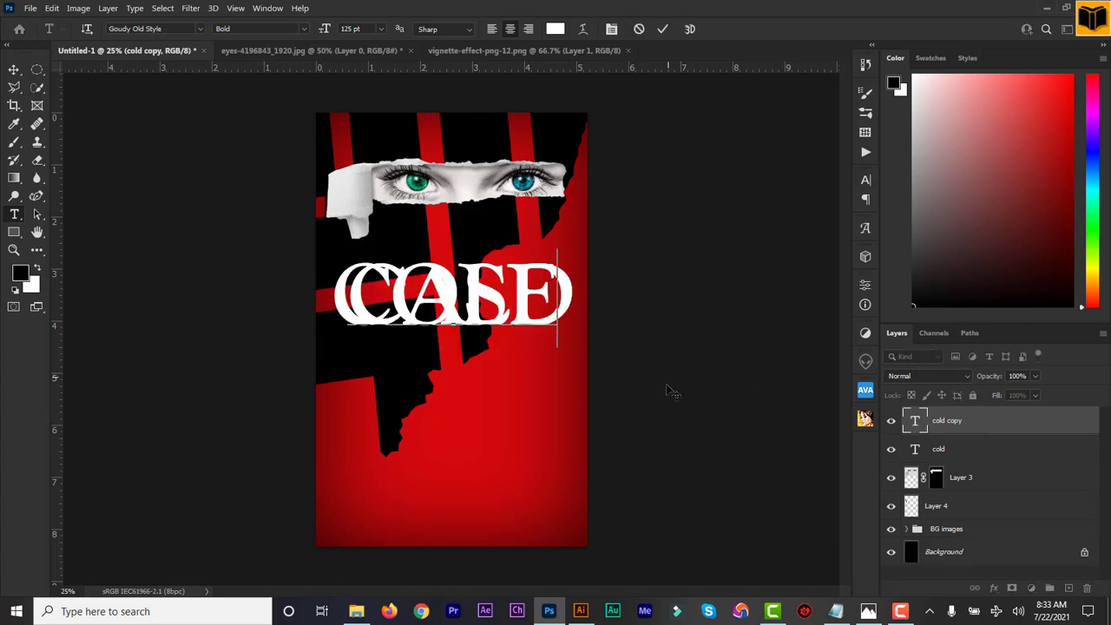
pyautogui.moveTo(665, 390); pyautogui.dragTo(665, 451)
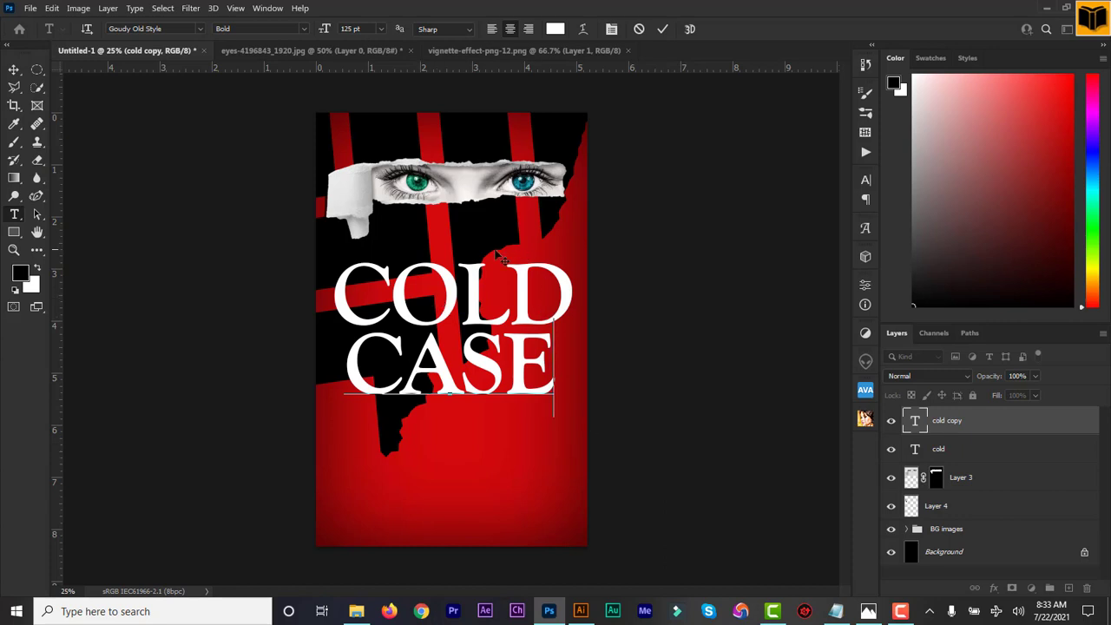
pyautogui.click(916, 423)
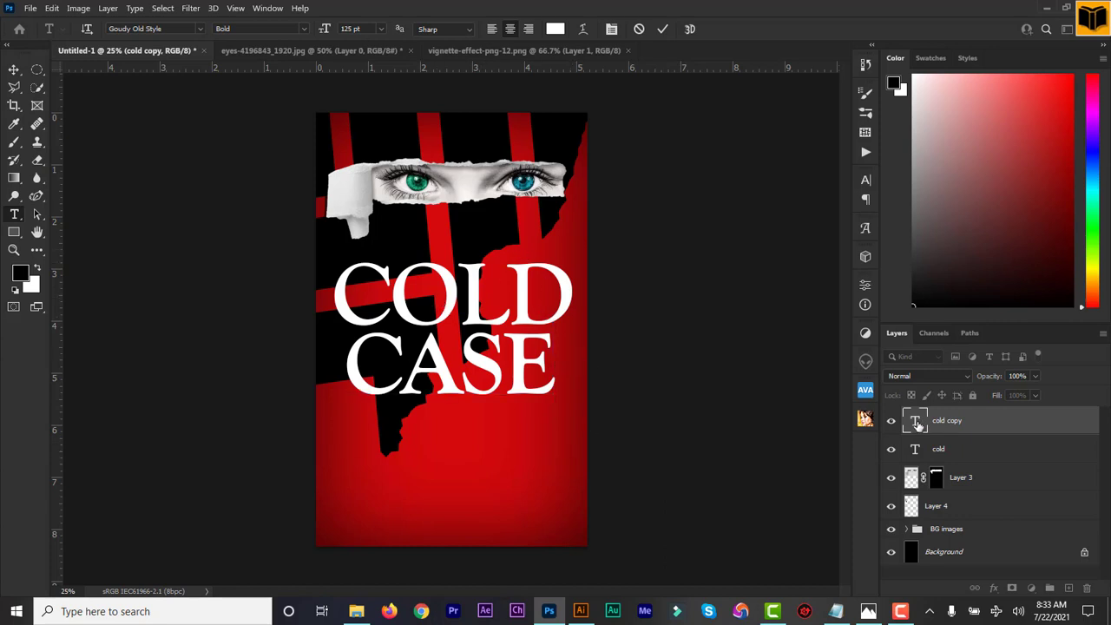
pyautogui.doubleClick(917, 423)
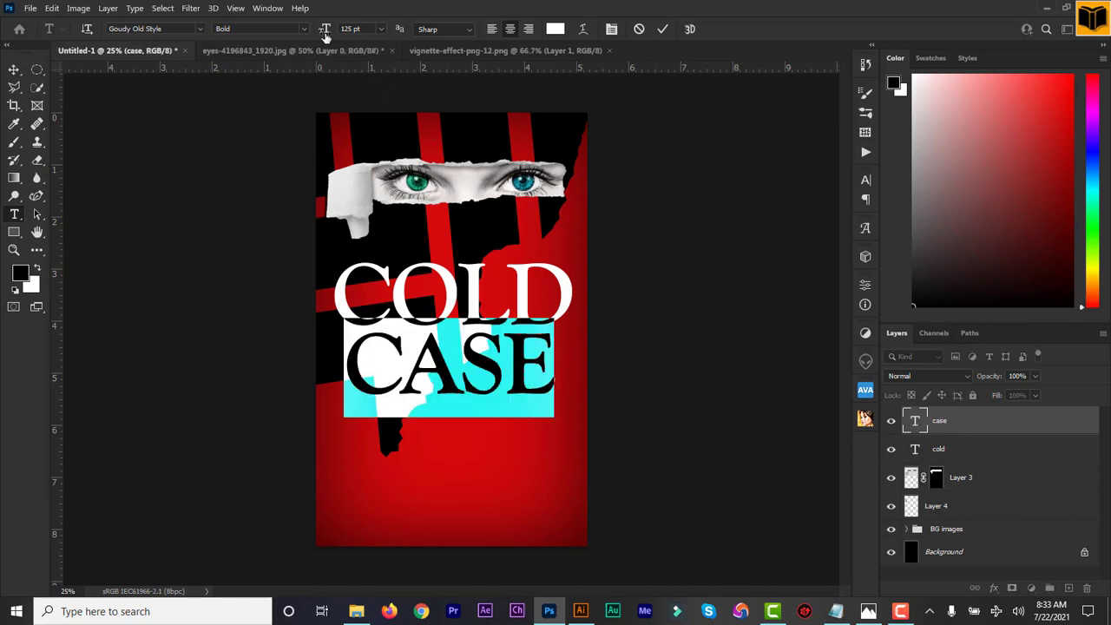
pyautogui.moveTo(324, 31); pyautogui.dragTo(334, 33)
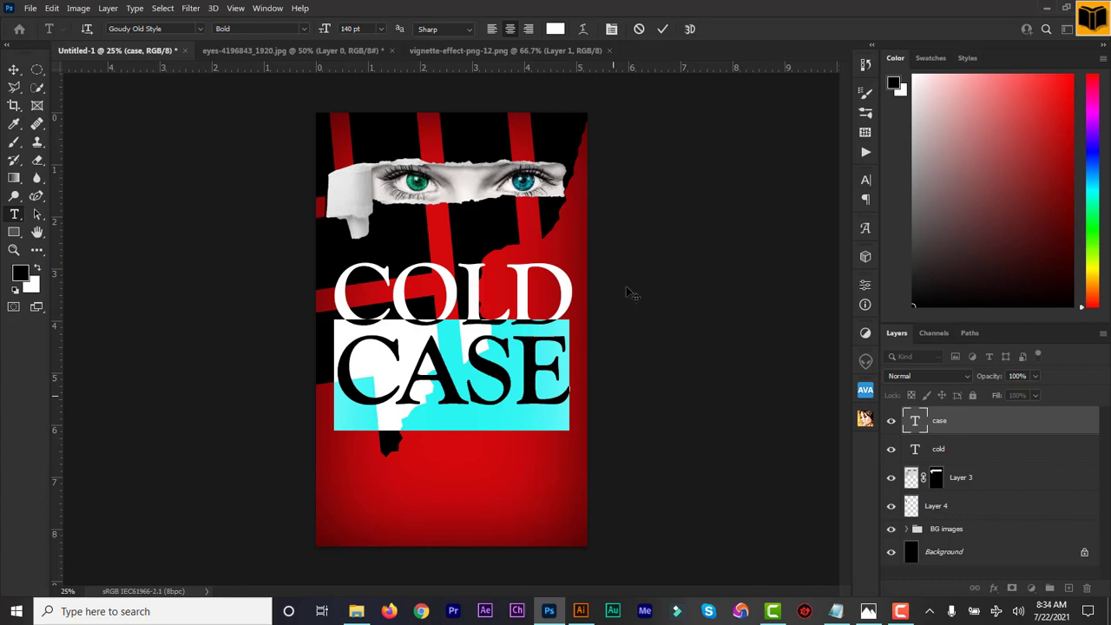
pyautogui.click(663, 31)
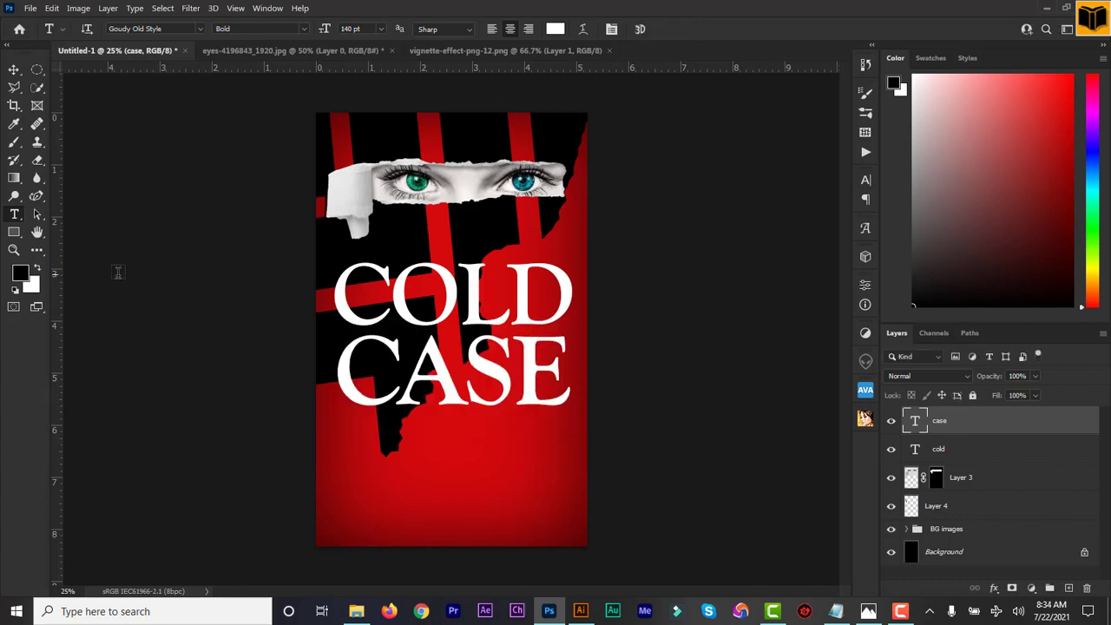
# Add vertical guides at the title's left and right edges and nudge COLD left.
pyautogui.click(14, 69)
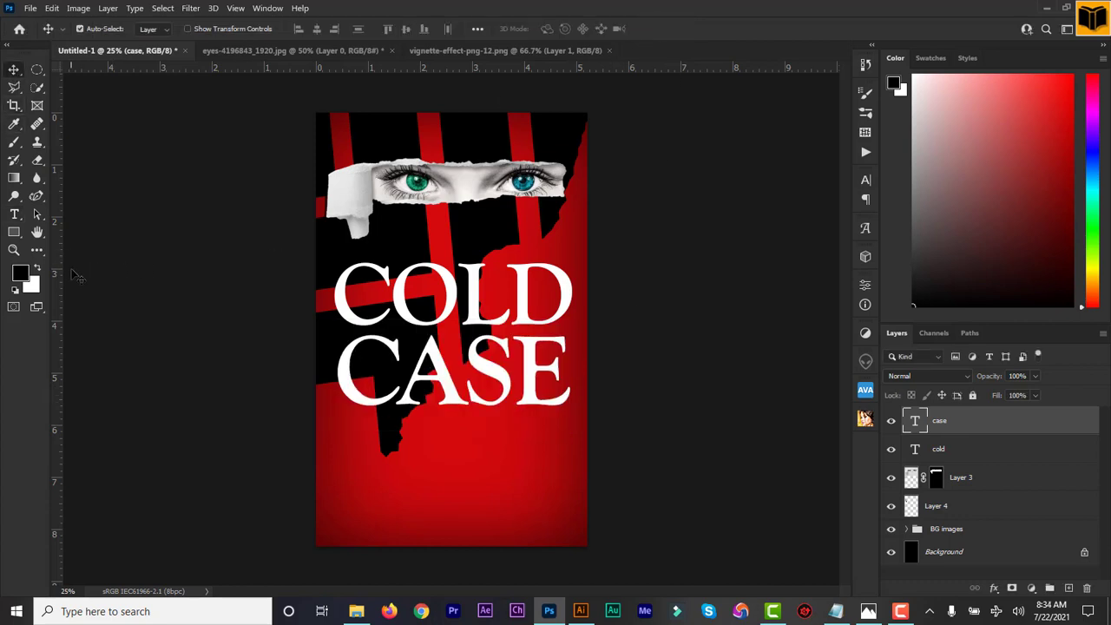
pyautogui.moveTo(56, 289); pyautogui.dragTo(334, 289)
pyautogui.moveTo(58, 283); pyautogui.dragTo(572, 282)
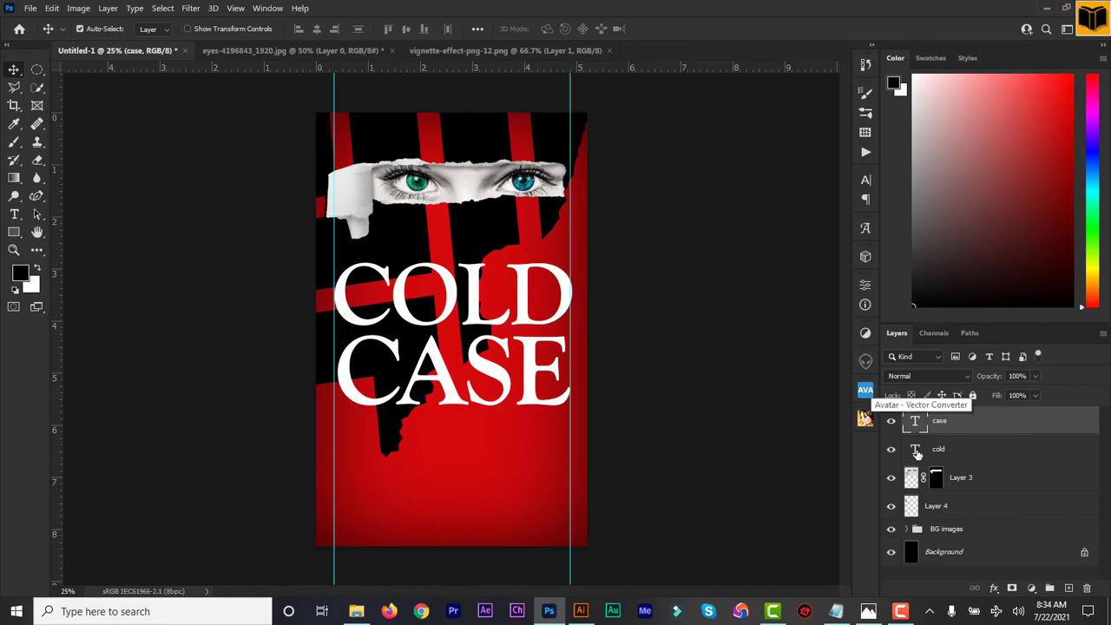
pyautogui.click(921, 448)
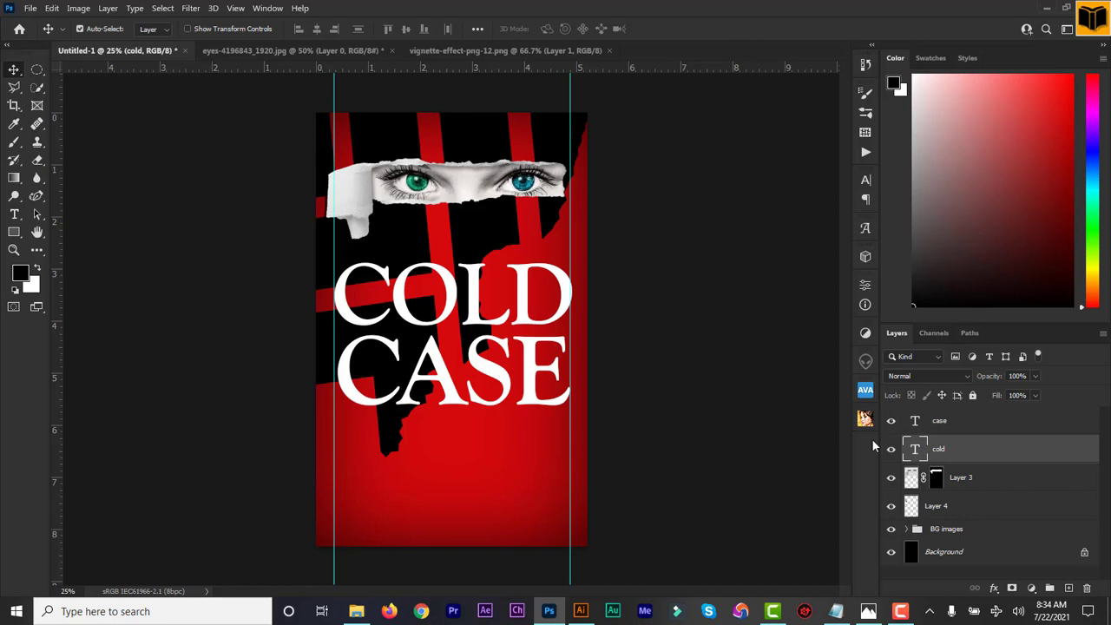
pyautogui.press('Left')
pyautogui.press('Left')
pyautogui.press('Left')
pyautogui.press('Left')
pyautogui.press('Left')
pyautogui.press('Left')
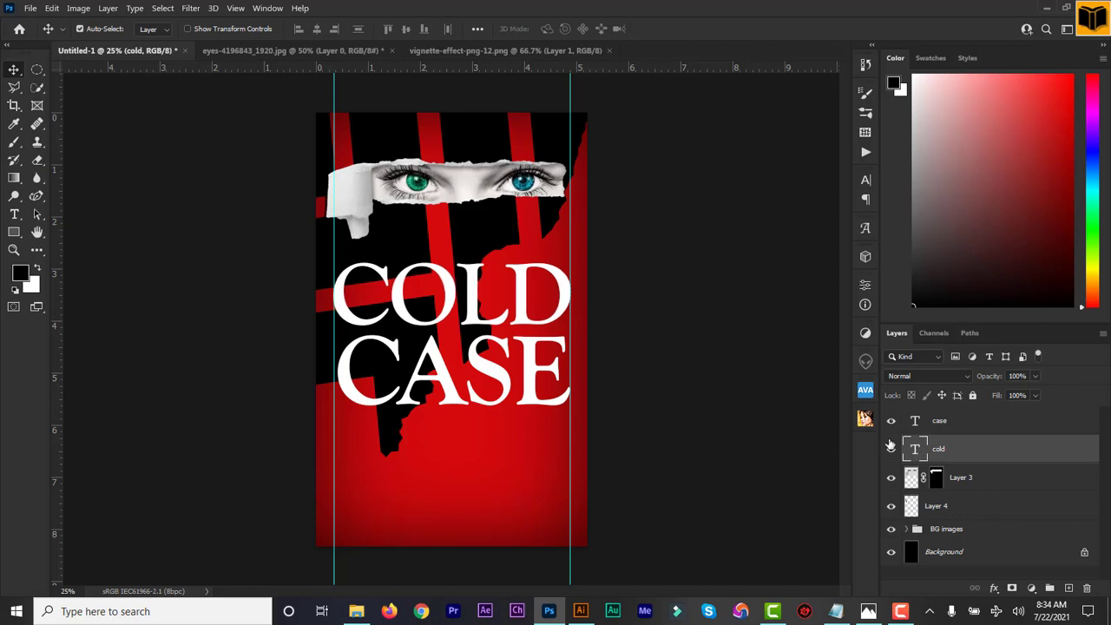
# Centre-align the CASE text and nudge it against the left guide.
pyautogui.click(925, 422)
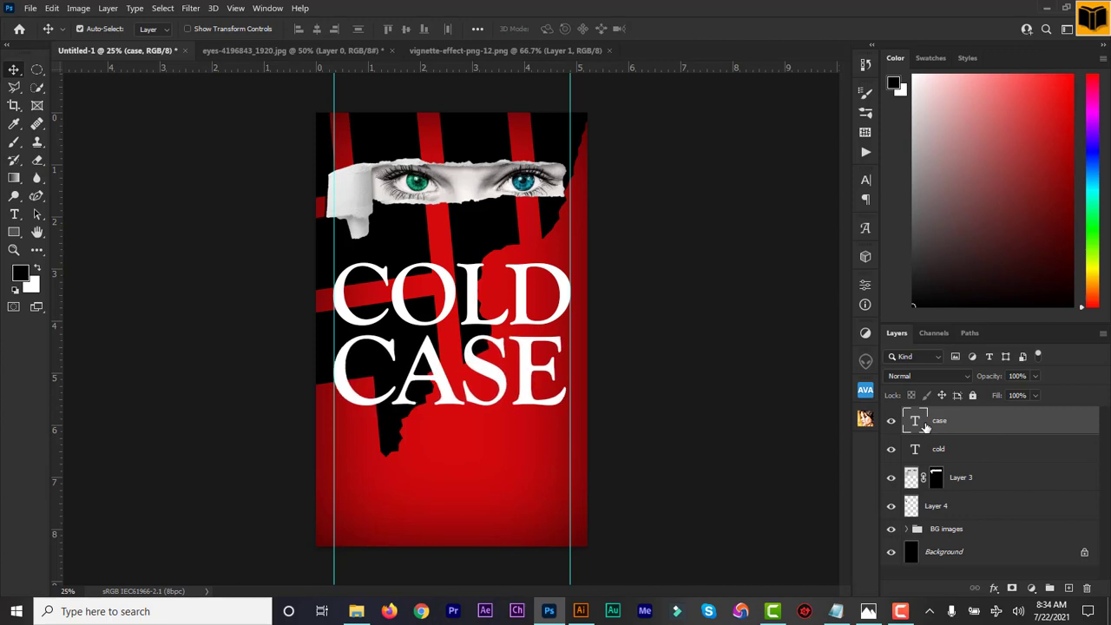
pyautogui.doubleClick(916, 422)
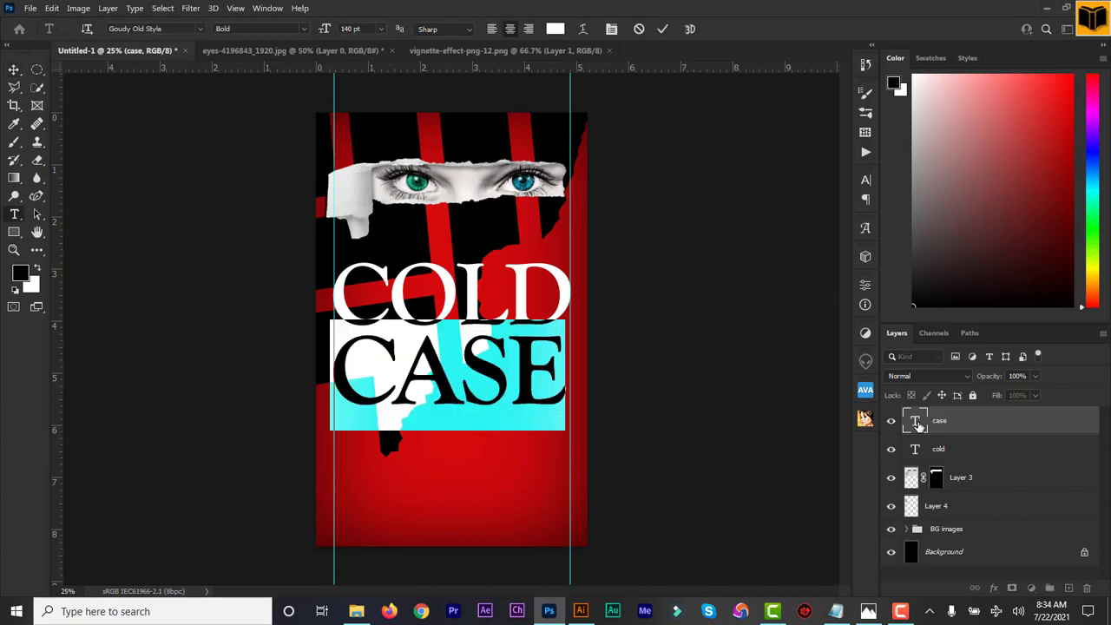
pyautogui.click(494, 28)
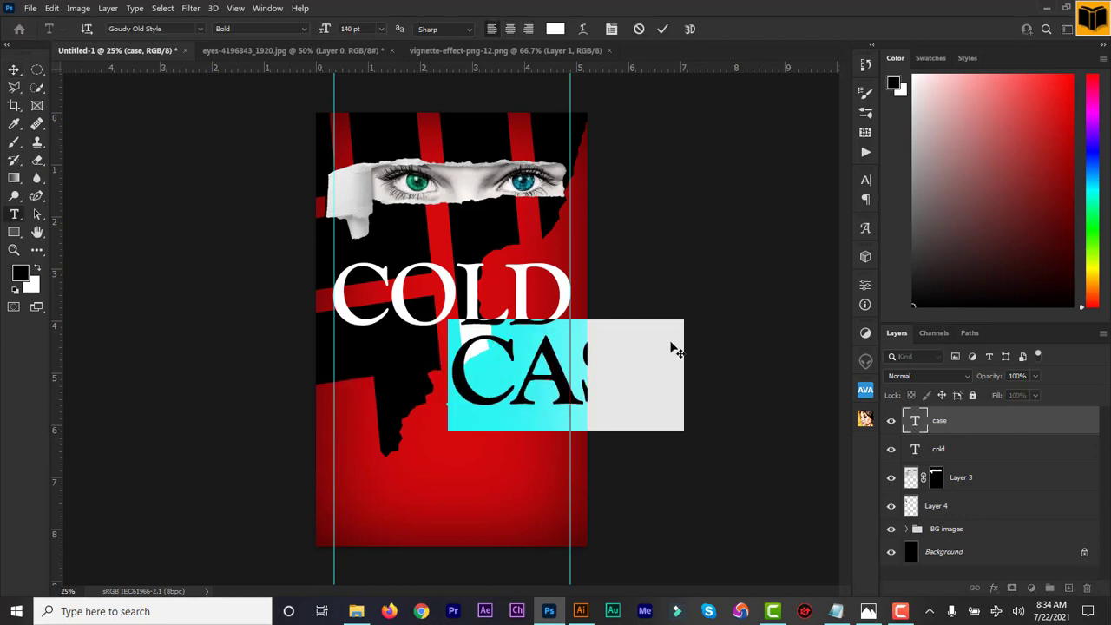
pyautogui.hotkey('ctrl', 'shift', 'c')
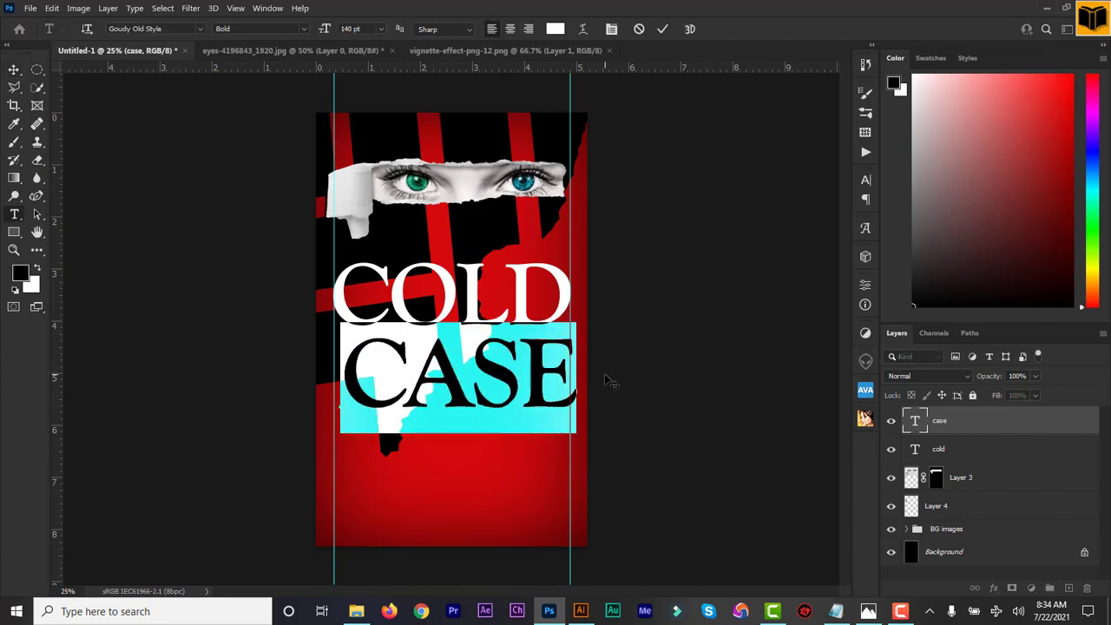
pyautogui.click(662, 29)
pyautogui.press('v')
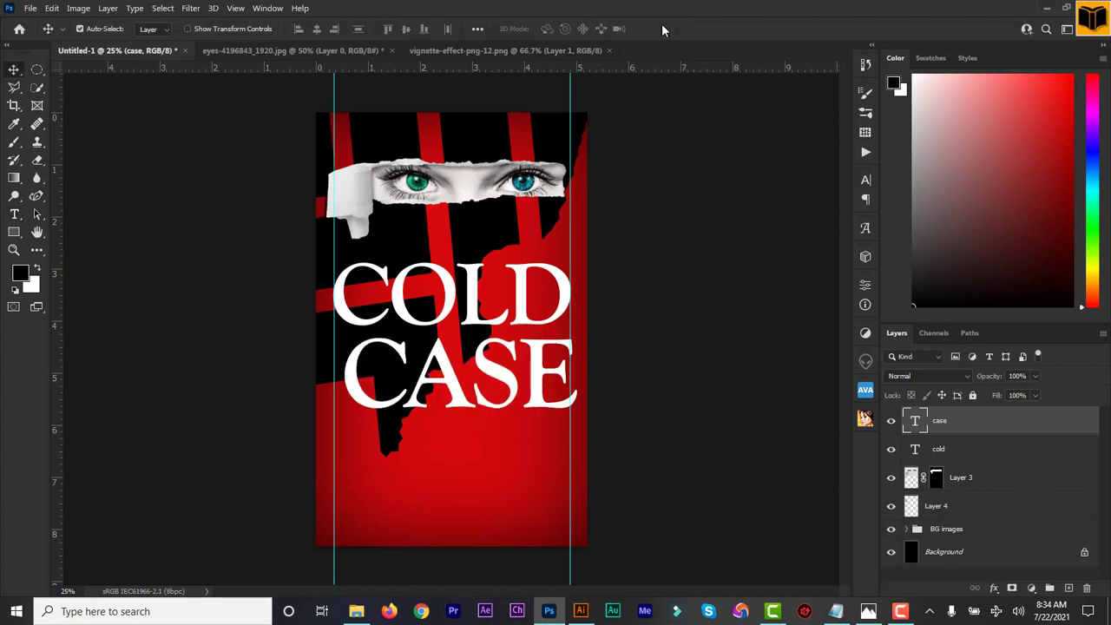
pyautogui.hotkey('shift', 'Left')
pyautogui.hotkey('shift', 'Left')
pyautogui.hotkey('shift', 'Left')
pyautogui.hotkey('shift', 'Left')
pyautogui.hotkey('shift', 'Left')
pyautogui.hotkey('shift', 'Left')
pyautogui.hotkey('shift', 'Left')
pyautogui.hotkey('shift', 'Left')
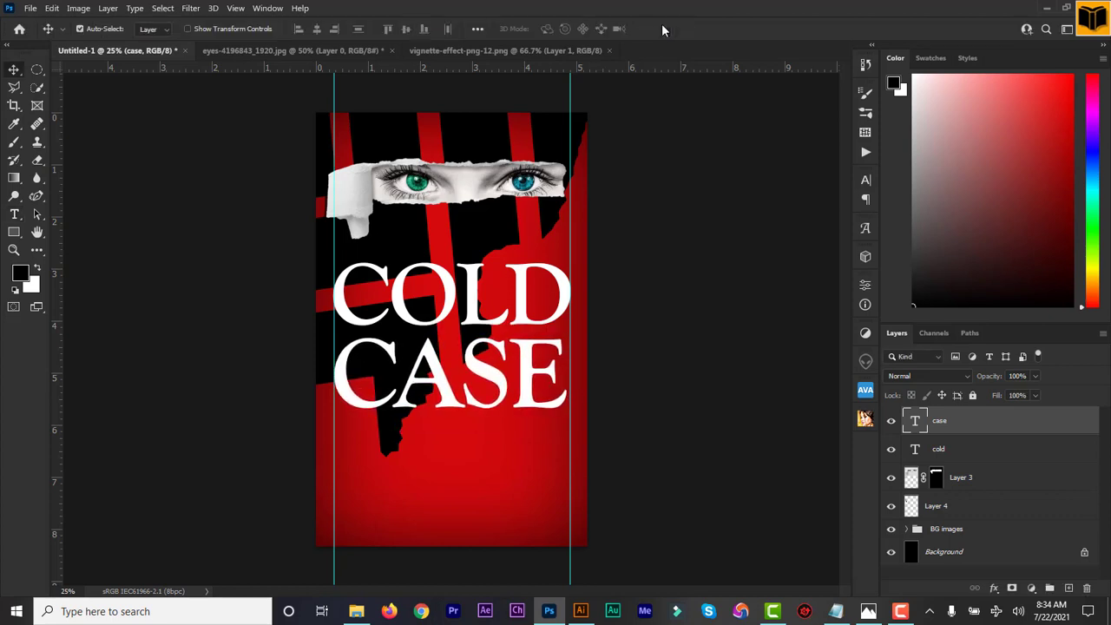
pyautogui.press('Left')
# Enlarge CASE to 143 pt so it spans the same width as COLD.
pyautogui.hotkey('ctrl', 't')
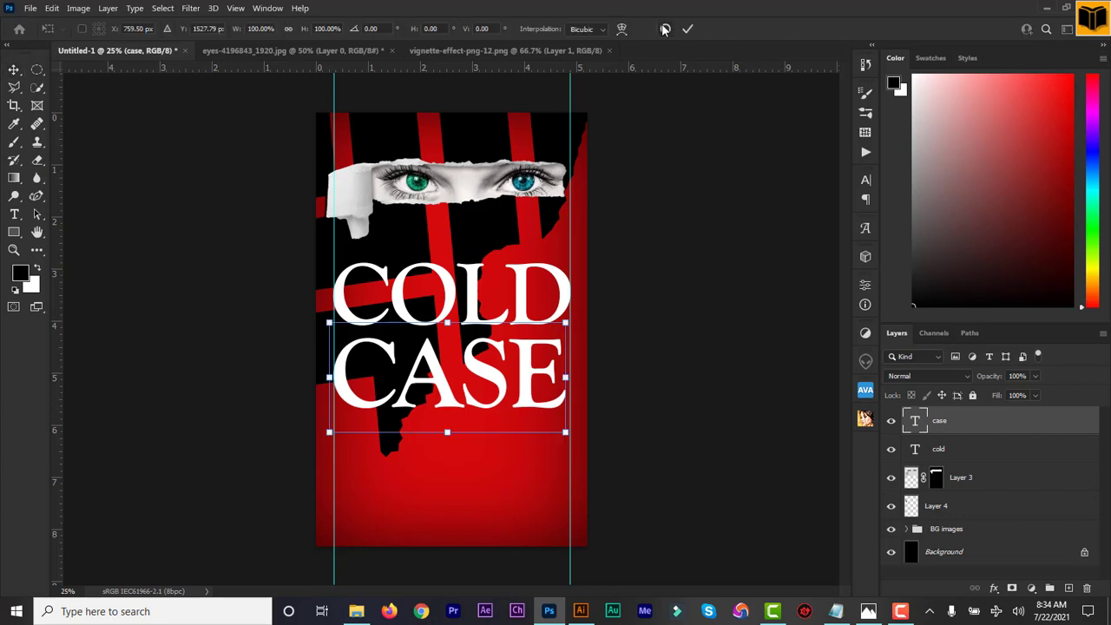
pyautogui.click(687, 31)
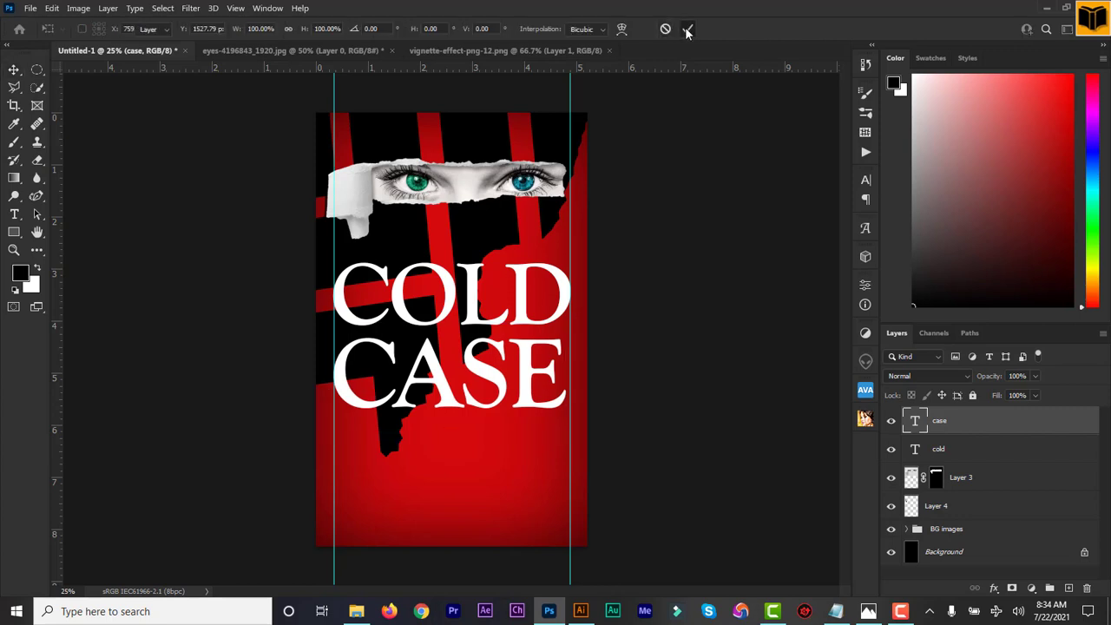
pyautogui.doubleClick(914, 423)
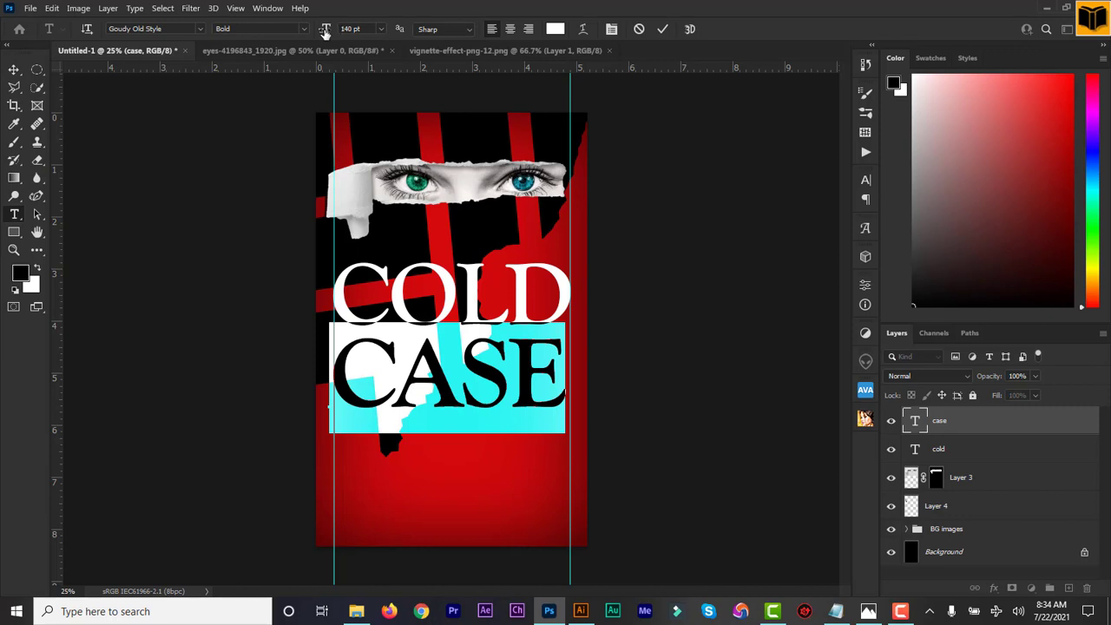
pyautogui.moveTo(325, 31); pyautogui.dragTo(327, 31)
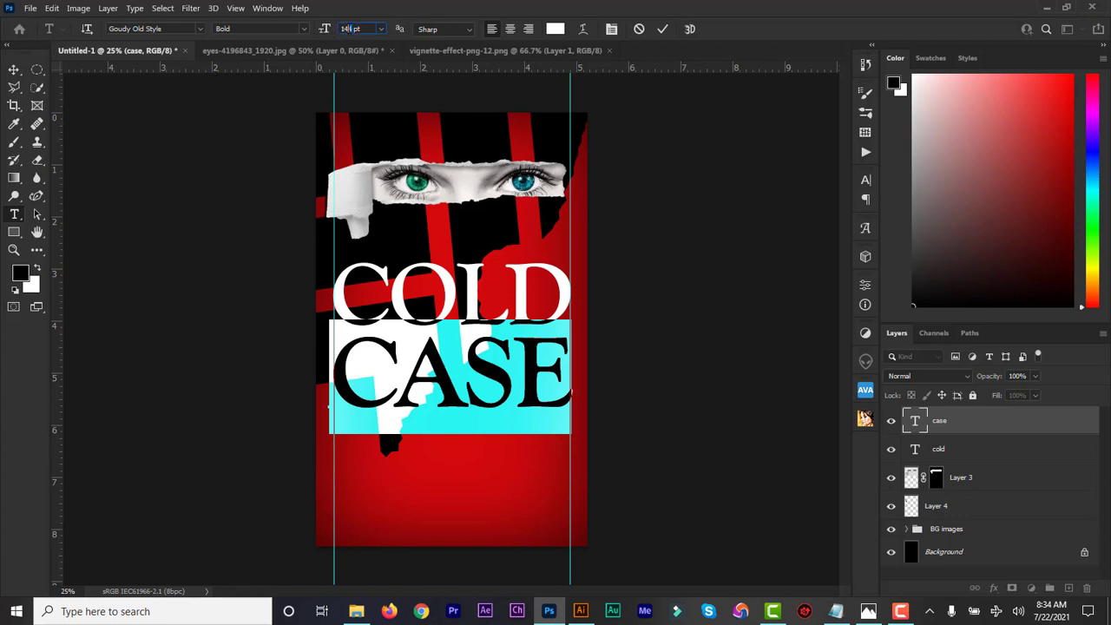
pyautogui.press('Return')
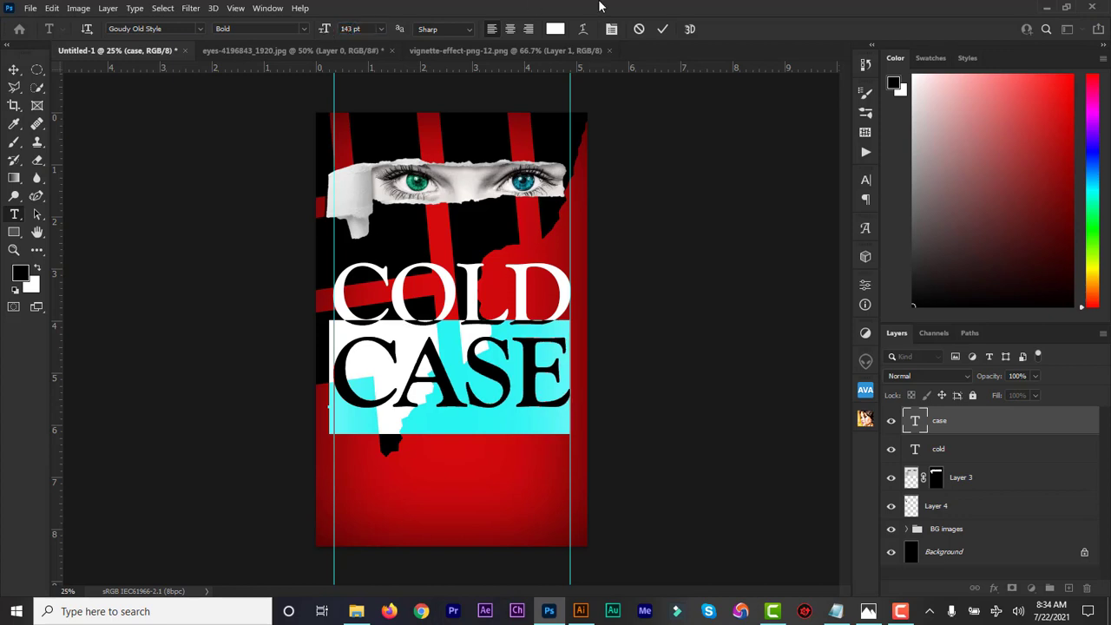
pyautogui.click(662, 28)
pyautogui.press('v')
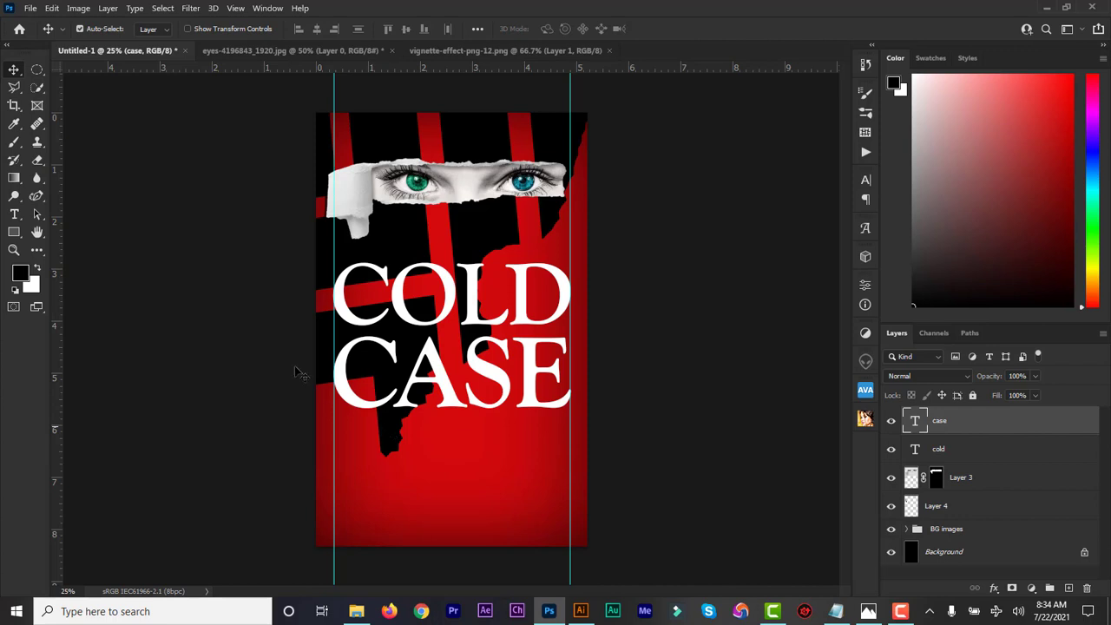
# Type SECRETS below CASE as a new text layer in Regular weight at 82 pt.
pyautogui.click(16, 215)
pyautogui.click(361, 448)
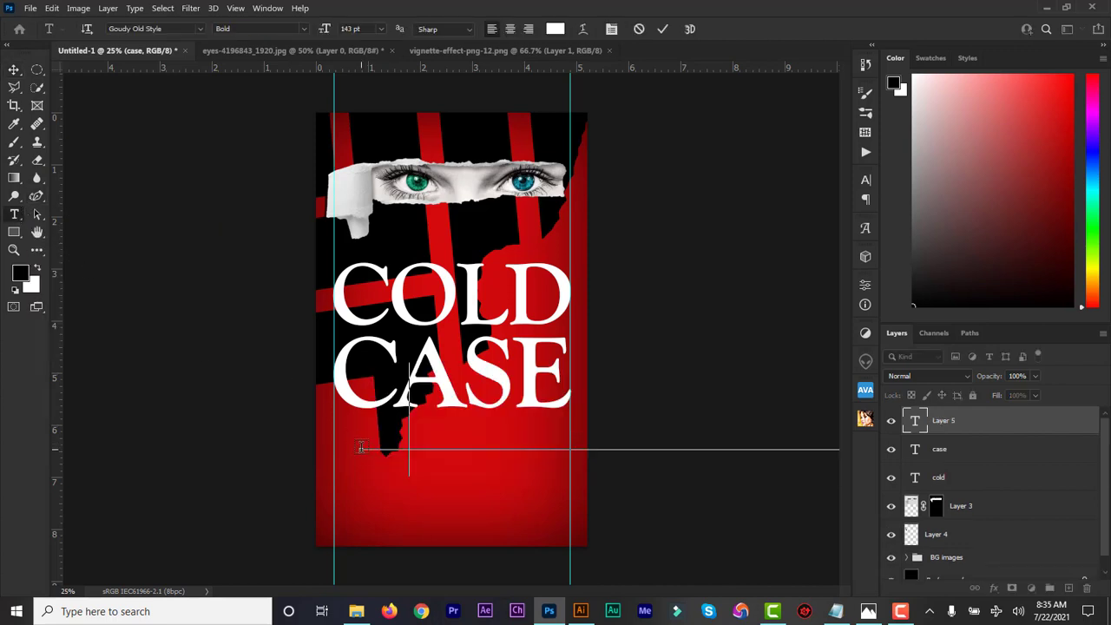
pyautogui.write('SECRETS')
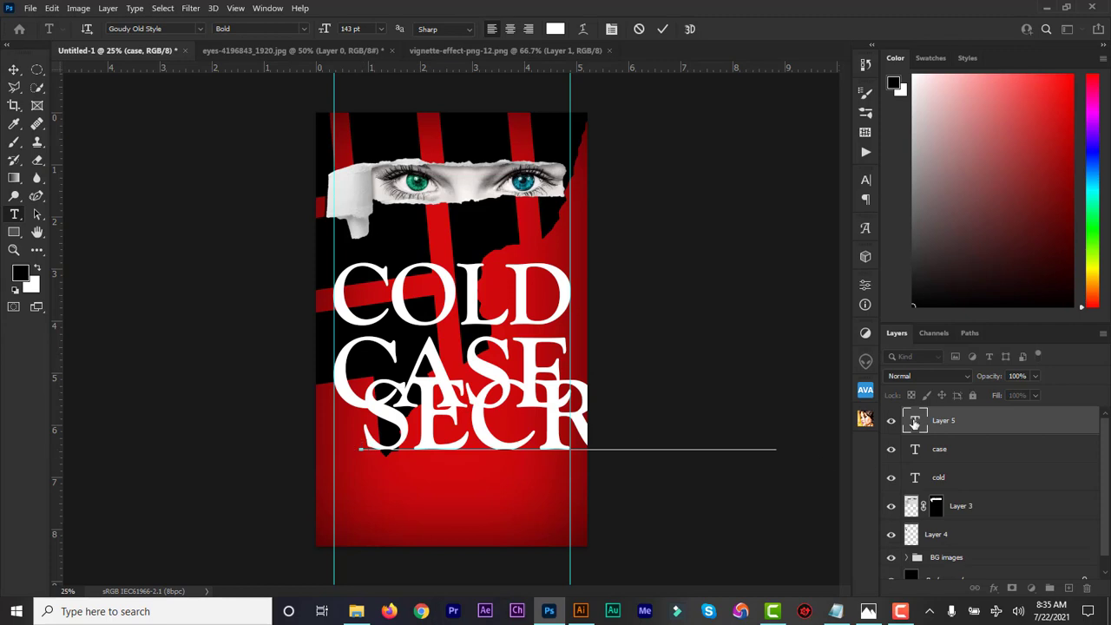
pyautogui.doubleClick(915, 422)
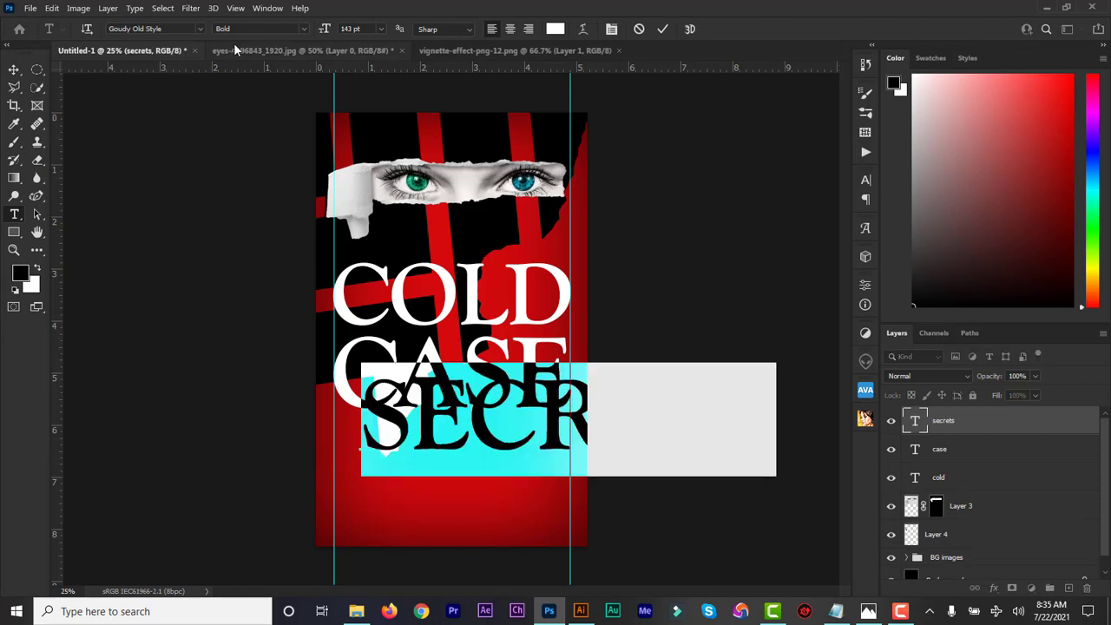
pyautogui.click(306, 31)
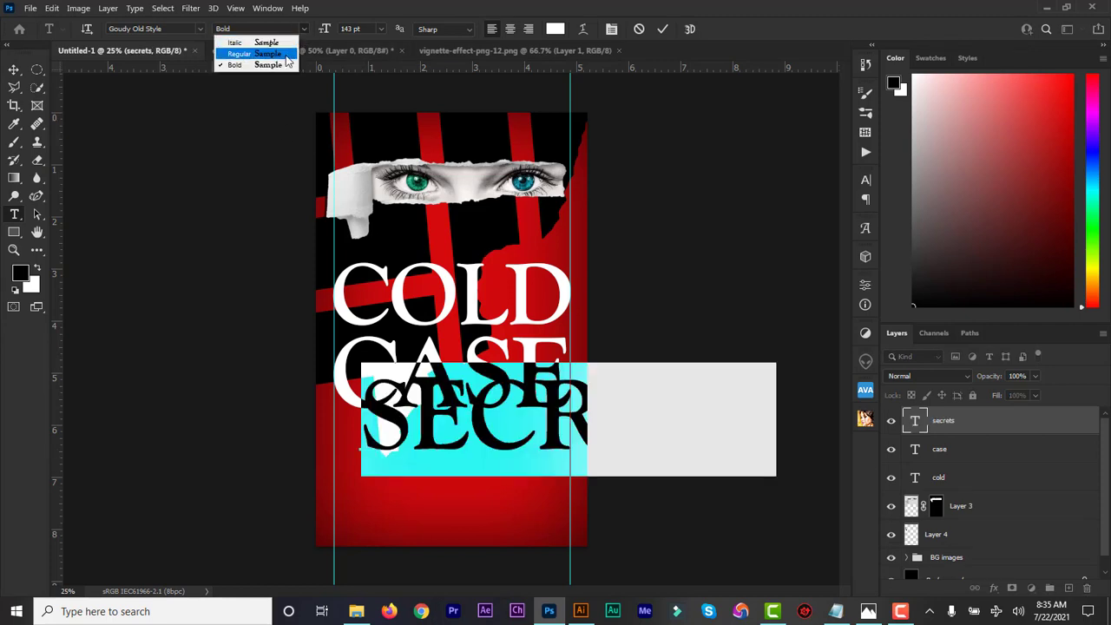
pyautogui.click(286, 53)
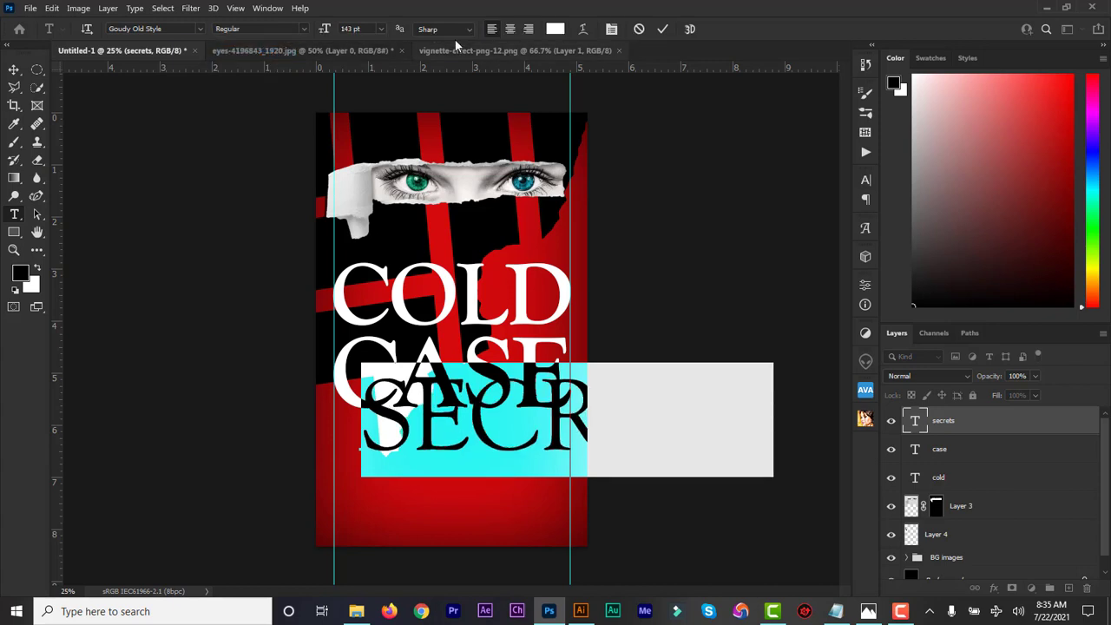
pyautogui.moveTo(321, 33); pyautogui.dragTo(293, 40)
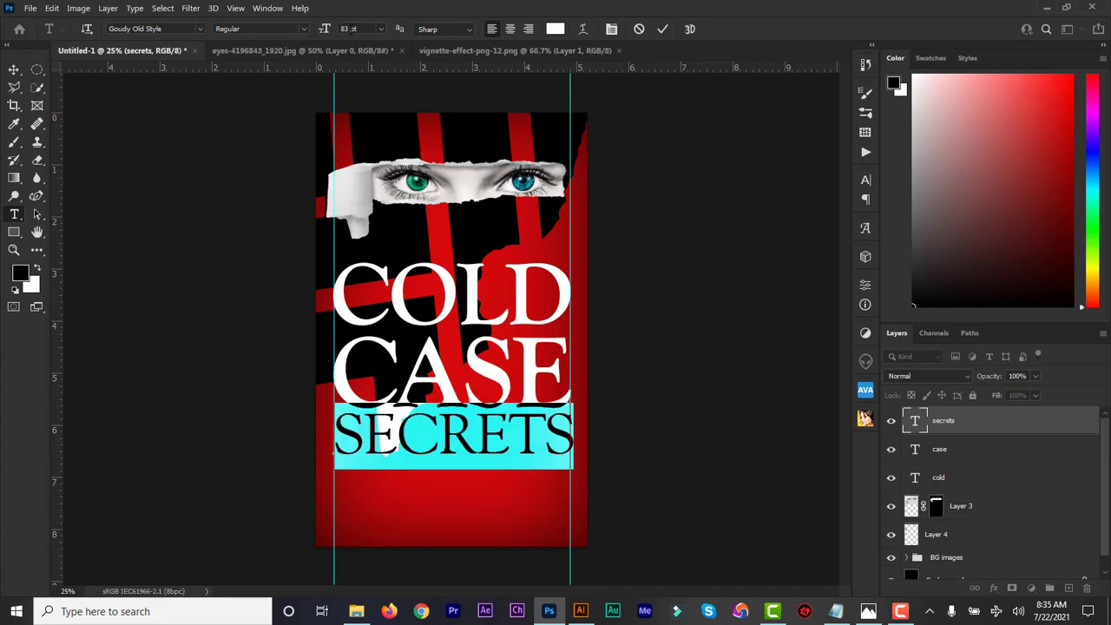
pyautogui.press('Return')
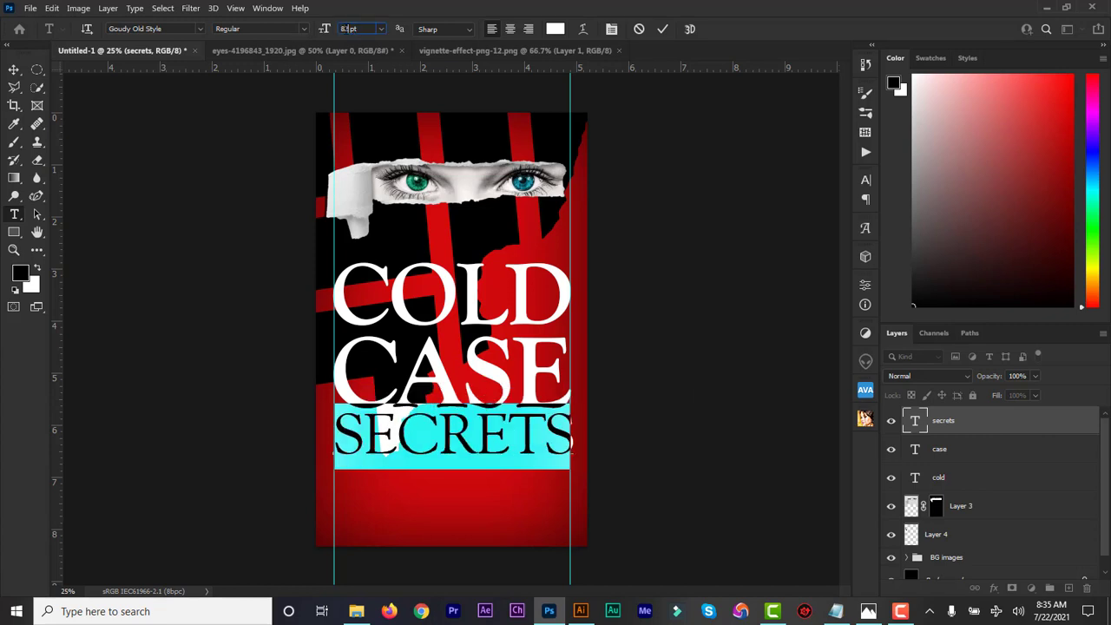
pyautogui.click(662, 29)
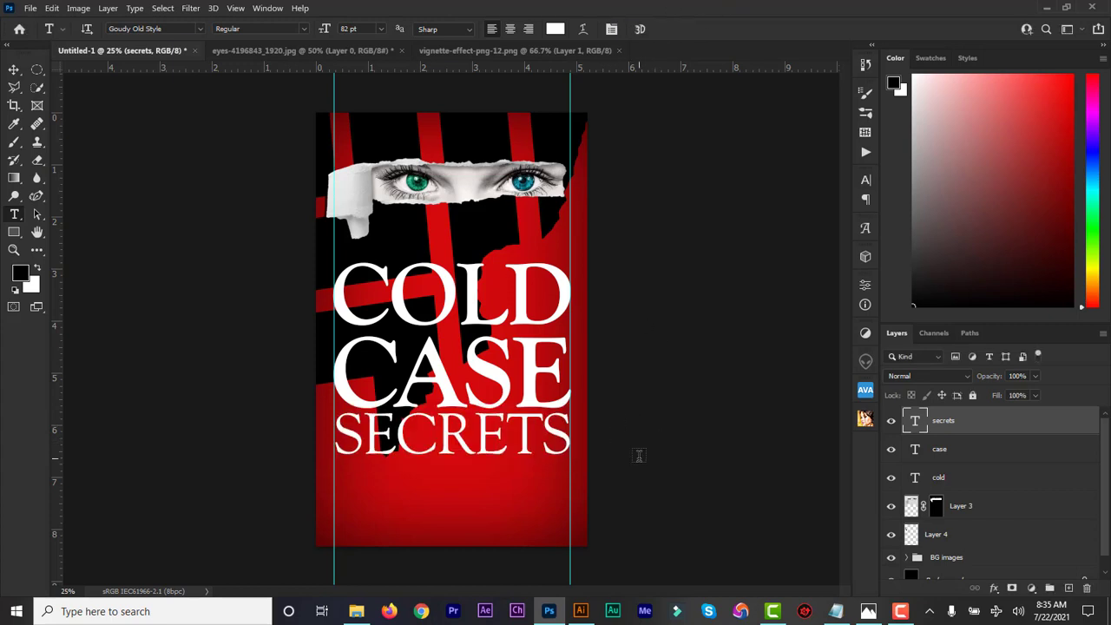
pyautogui.click(14, 73)
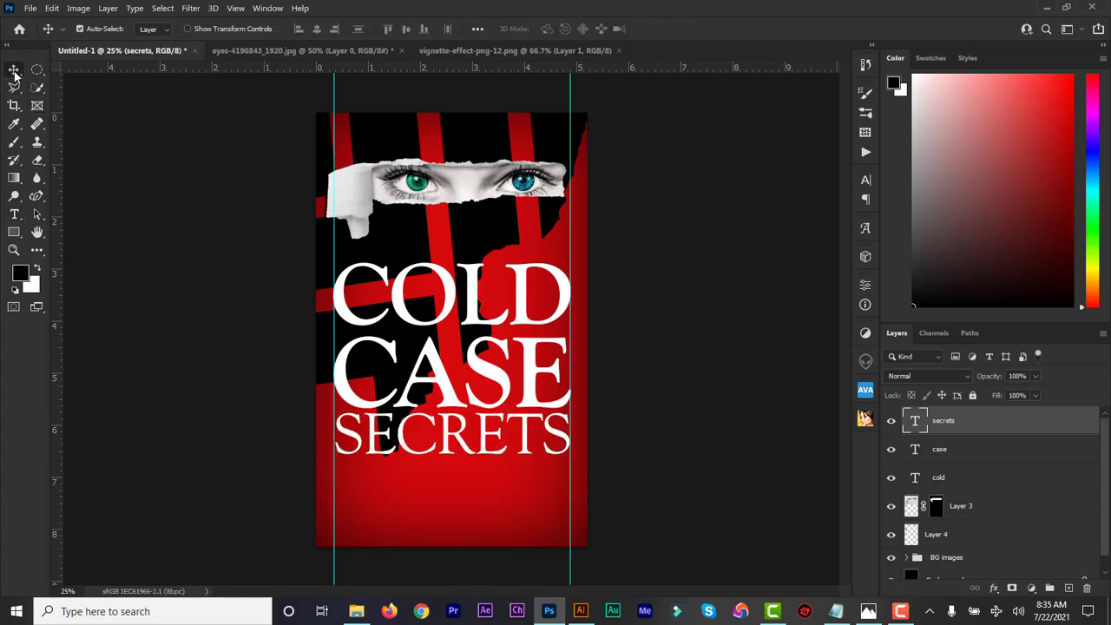
# Nudge SECRETS down, then move the cold, case and secrets layers up together.
pyautogui.press('Down')
pyautogui.press('Down')
pyautogui.press('Down')
pyautogui.press('Down')
pyautogui.press('Down')
pyautogui.press('Down')
pyautogui.press('Down')
pyautogui.press('Down')
pyautogui.press('Down')
pyautogui.press('Down')
pyautogui.press('Down')
pyautogui.press('Down')
pyautogui.press('Down')
pyautogui.press('Down')
pyautogui.press('Down')
pyautogui.press('Down')
pyautogui.press('Down')
pyautogui.press('Down')
pyautogui.press('Down')
pyautogui.press('Down')
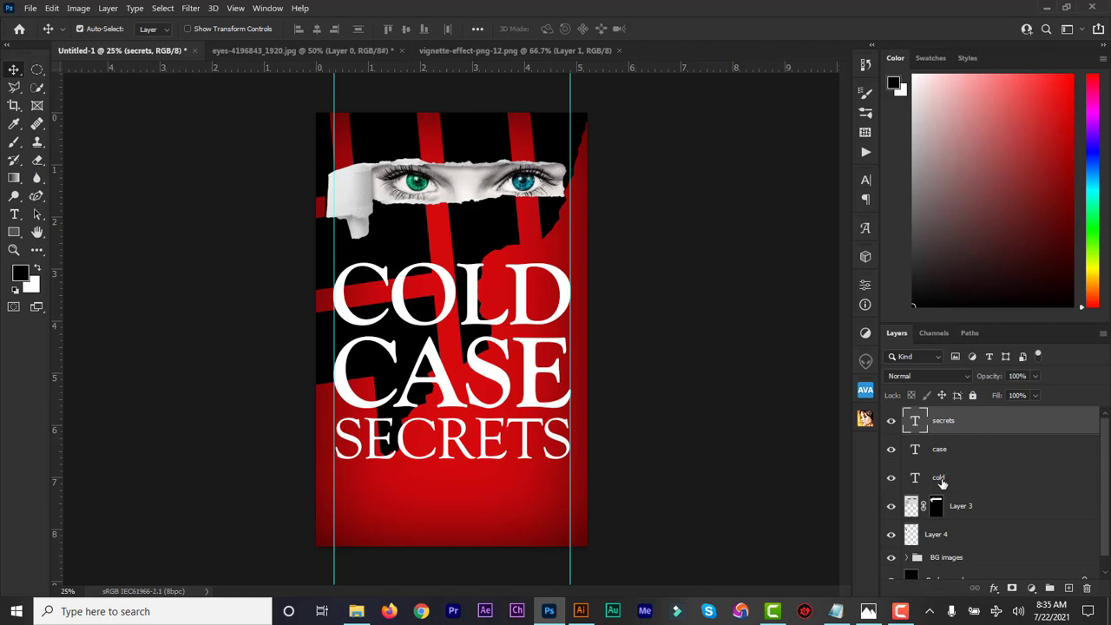
pyautogui.keyDown('shift'); pyautogui.click(940, 478); pyautogui.keyUp('shift')
pyautogui.press('Up')
pyautogui.press('Up')
pyautogui.press('Up')
pyautogui.press('Up')
pyautogui.press('Up')
pyautogui.press('Up')
pyautogui.press('Up')
pyautogui.press('Up')
pyautogui.press('Up')
pyautogui.press('Up')
pyautogui.press('Up')
pyautogui.press('Up')
pyautogui.press('Up')
pyautogui.press('Up')
pyautogui.press('Up')
pyautogui.press('Up')
pyautogui.press('Up')
pyautogui.press('Up')
pyautogui.press('Up')
pyautogui.press('Up')
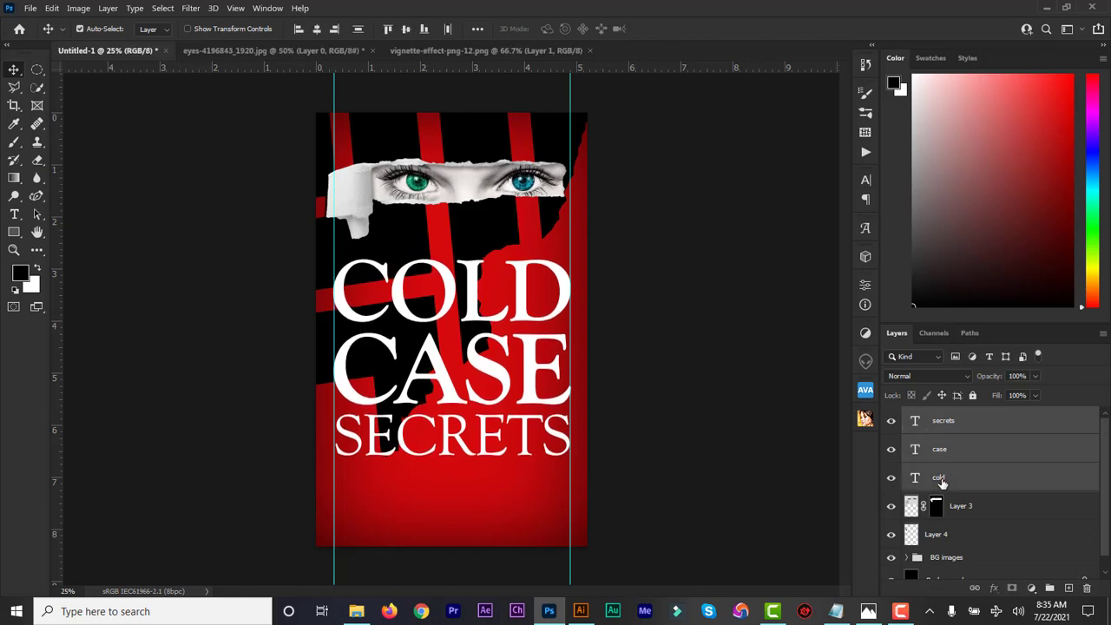
pyautogui.press('Up')
pyautogui.press('Up')
pyautogui.press('Up')
pyautogui.press('Up')
pyautogui.press('Up')
pyautogui.press('Up')
pyautogui.press('Up')
pyautogui.press('Up')
pyautogui.press('Up')
pyautogui.press('Up')
pyautogui.press('Up')
pyautogui.press('Up')
pyautogui.press('Up')
pyautogui.press('Up')
pyautogui.press('Up')
pyautogui.press('Up')
pyautogui.press('Up')
pyautogui.press('Up')
pyautogui.press('Up')
pyautogui.press('Up')
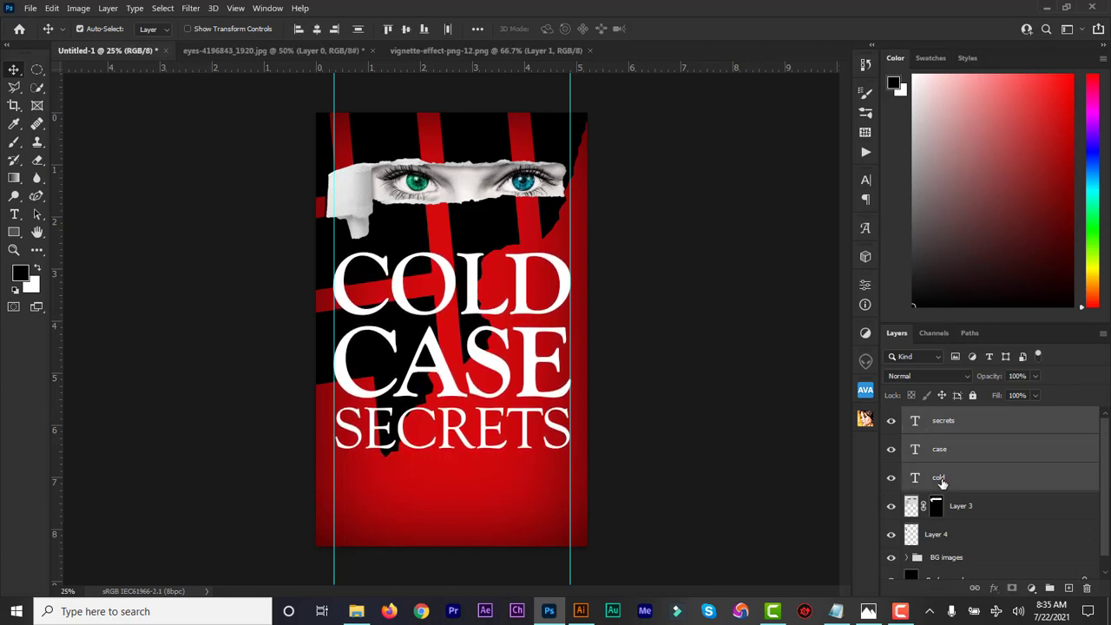
pyautogui.click(15, 215)
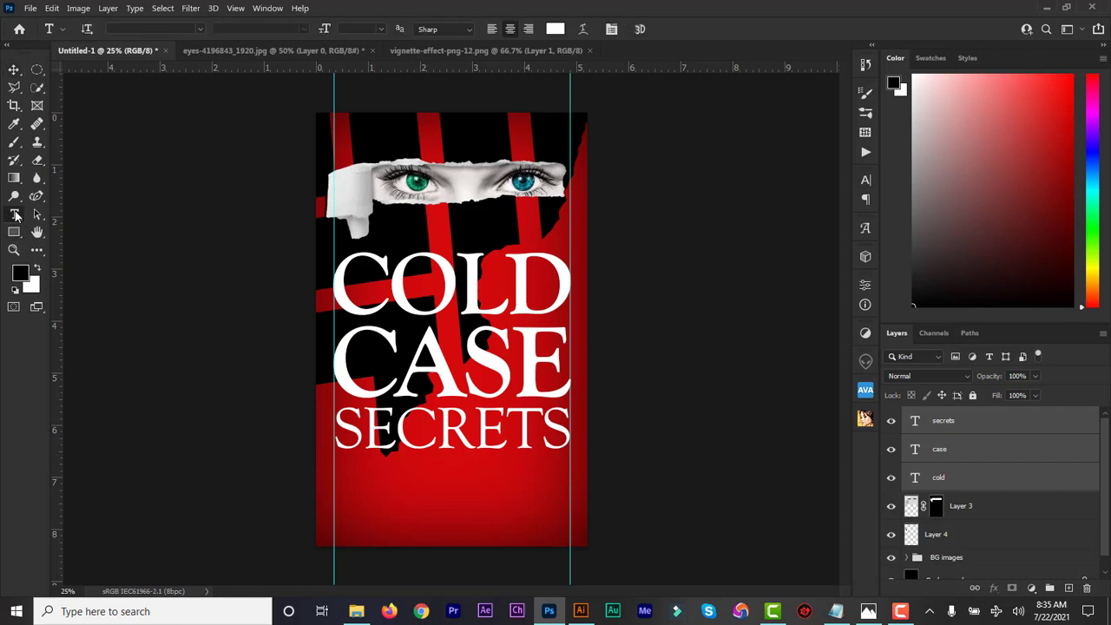
# Copy the subtitle sentence from the Notepad design notes, then minimize them.
pyautogui.click(836, 612)
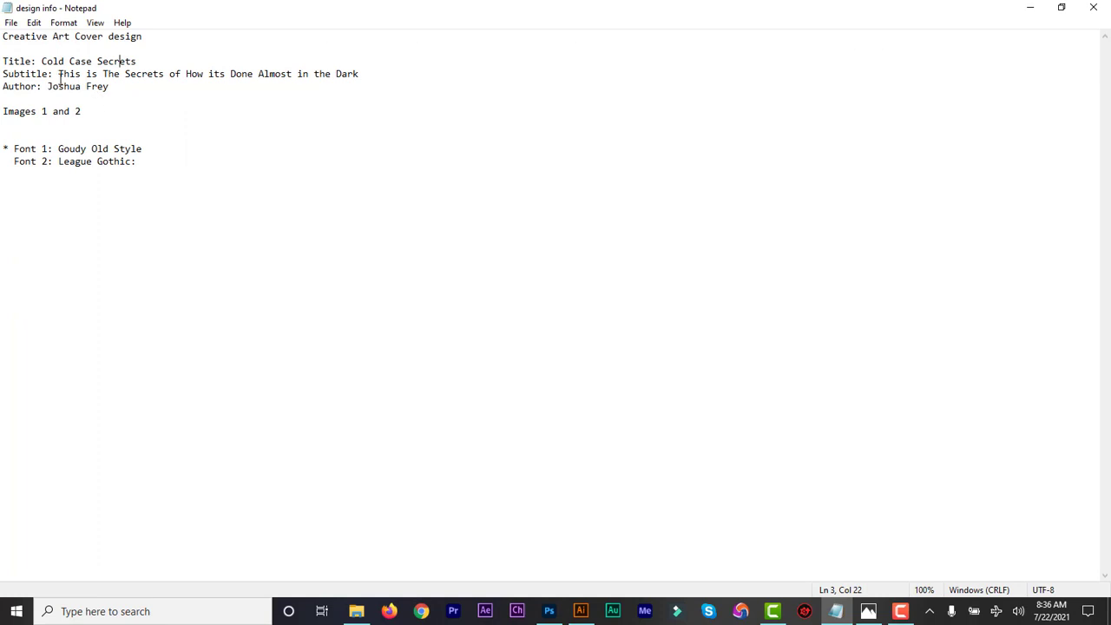
pyautogui.moveTo(58, 73); pyautogui.dragTo(362, 79)
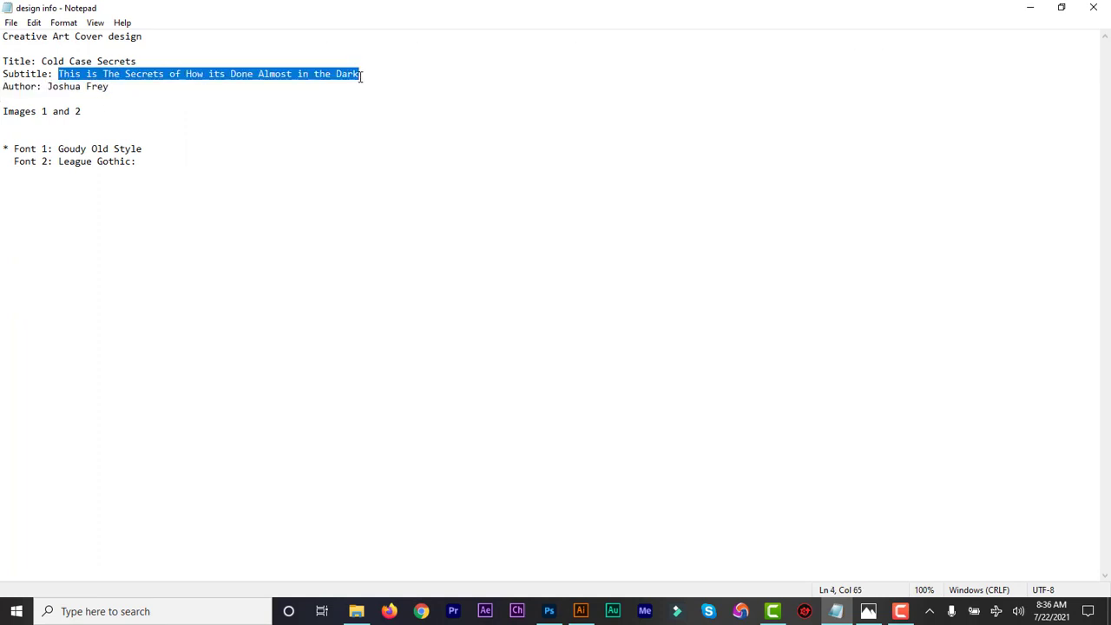
pyautogui.click(1032, 8)
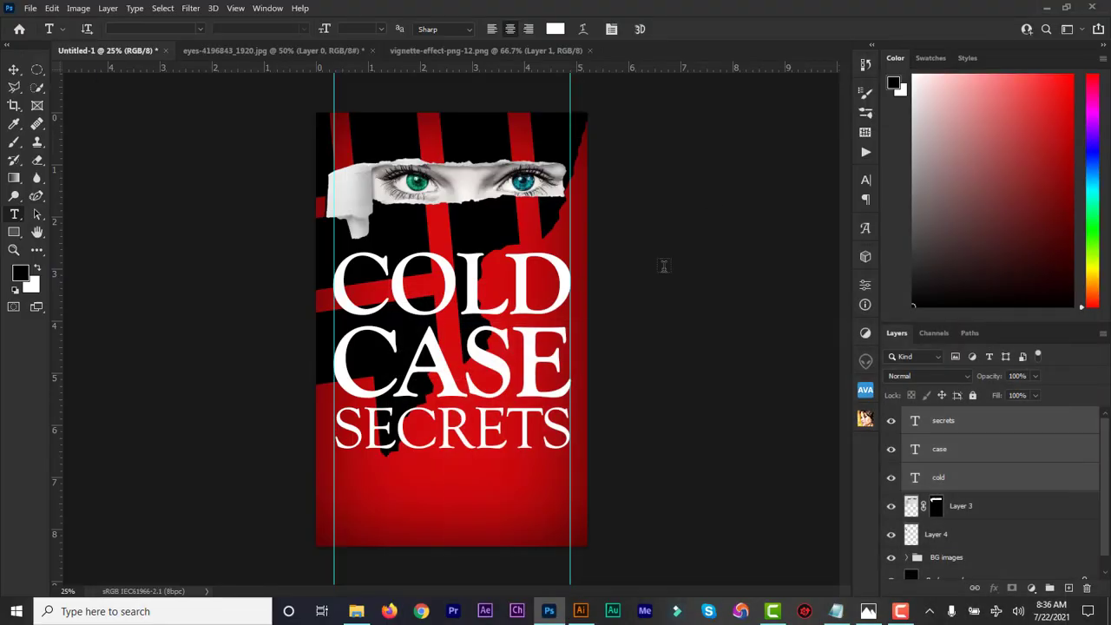
# Start the subtitle line beneath SECRETS in League Gothic Regular, enlarged to 16 pt.
pyautogui.click(387, 474)
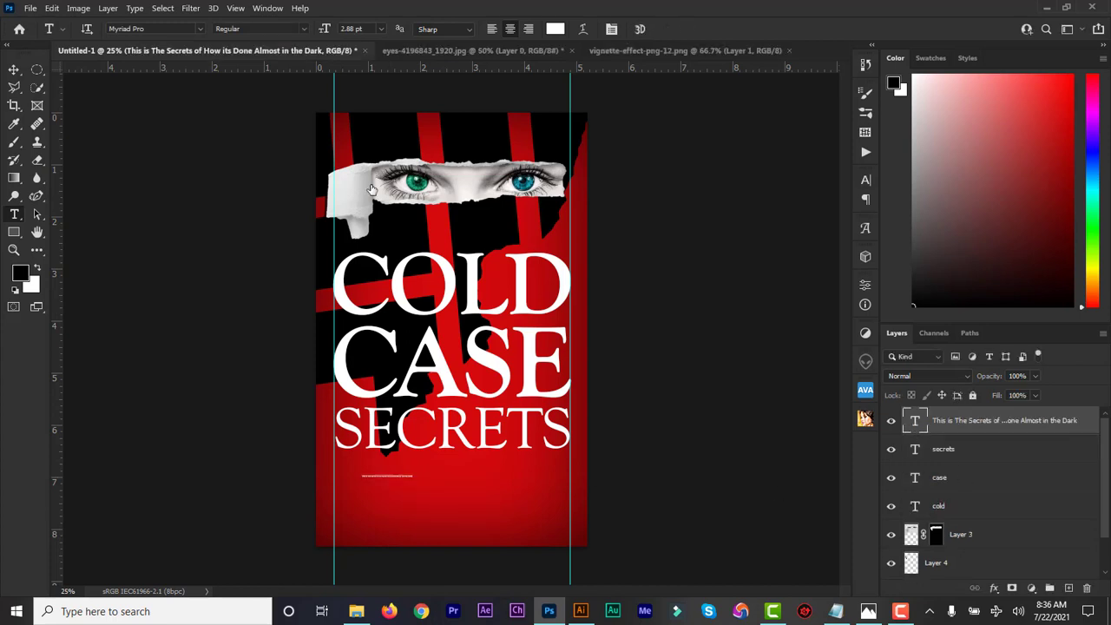
pyautogui.click(162, 32)
pyautogui.write('leagu')
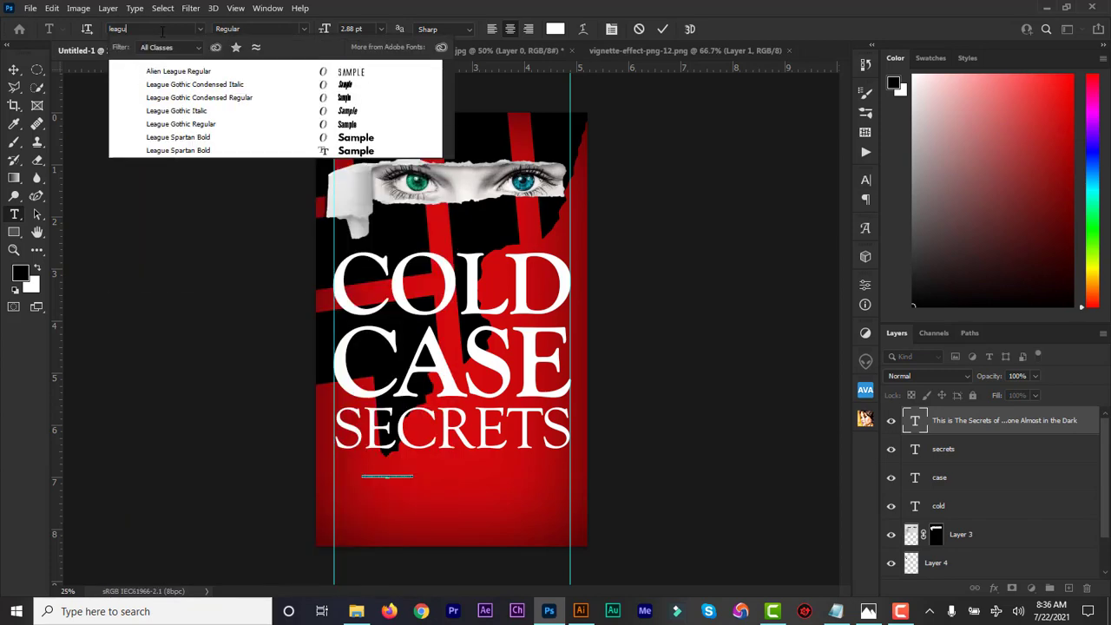
pyautogui.click(201, 125)
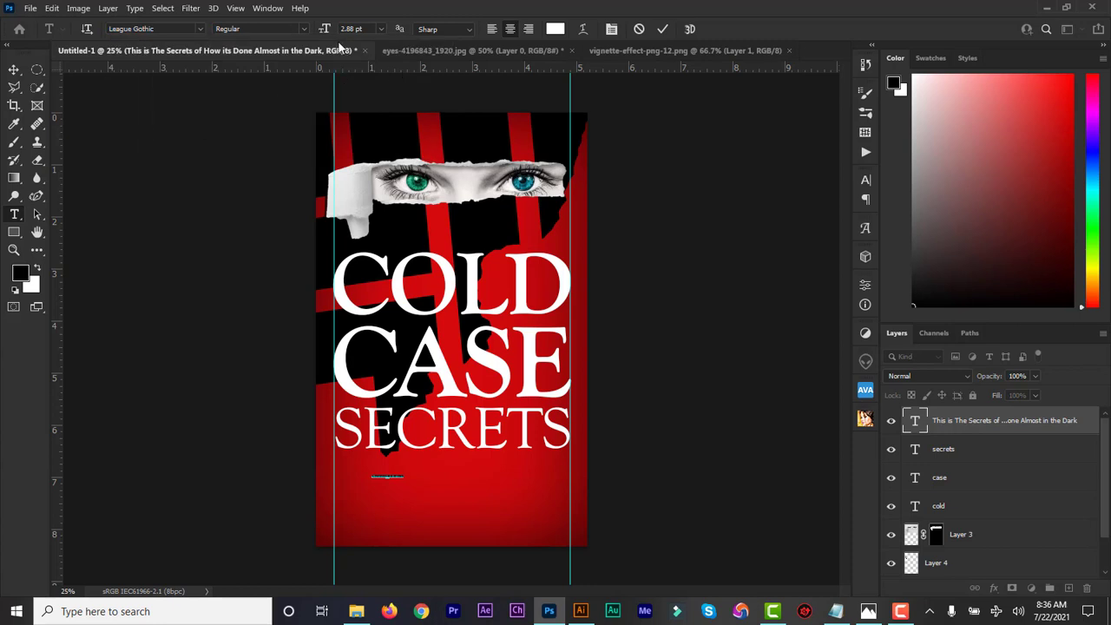
pyautogui.moveTo(325, 31); pyautogui.dragTo(336, 32)
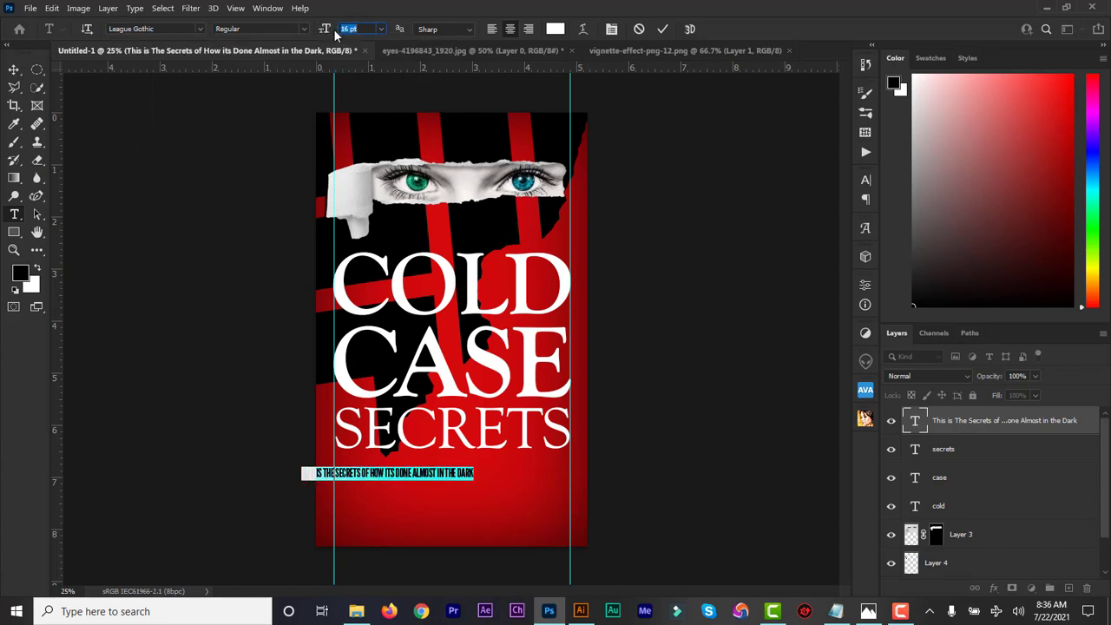
# Align the subtitle to the left guide and set tracking to 75 so it spans the guides.
pyautogui.moveTo(515, 480); pyautogui.dragTo(547, 475)
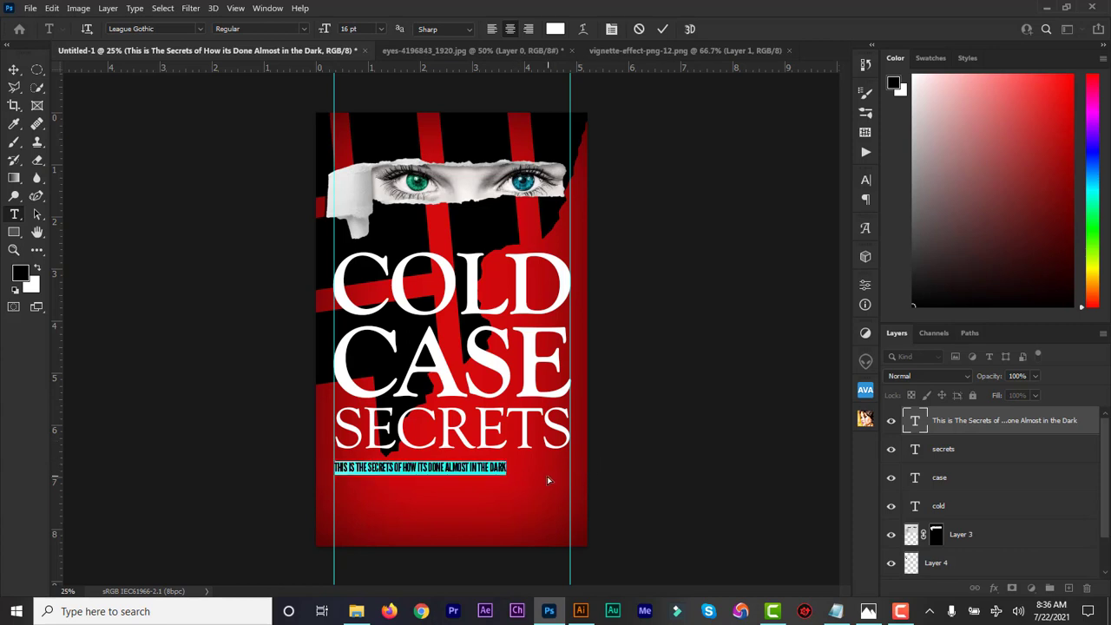
pyautogui.click(867, 181)
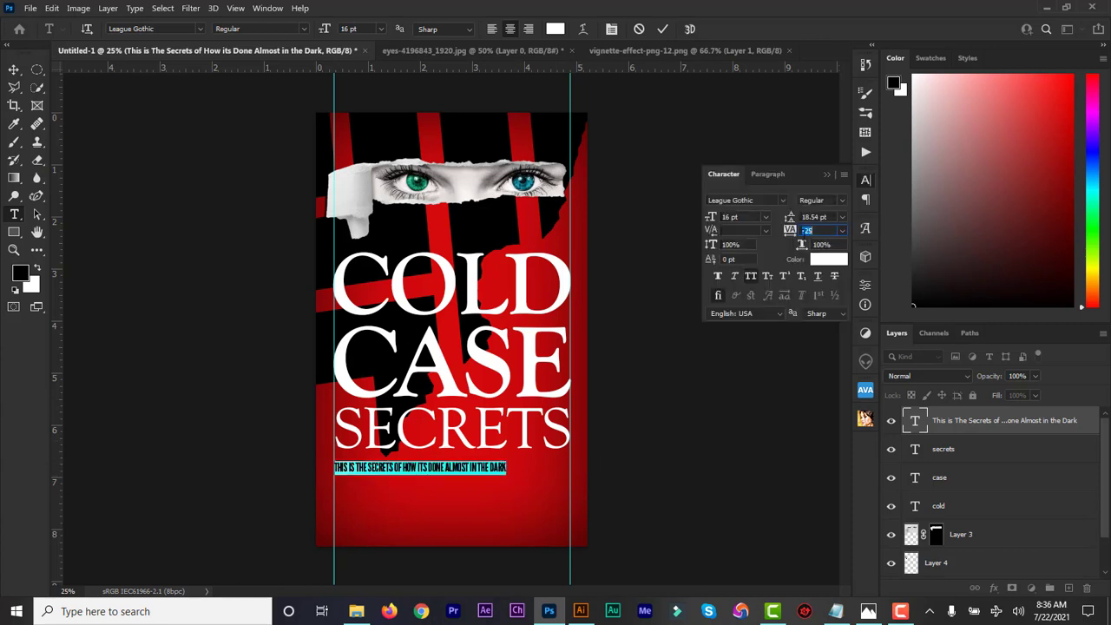
pyautogui.moveTo(803, 235); pyautogui.dragTo(795, 237)
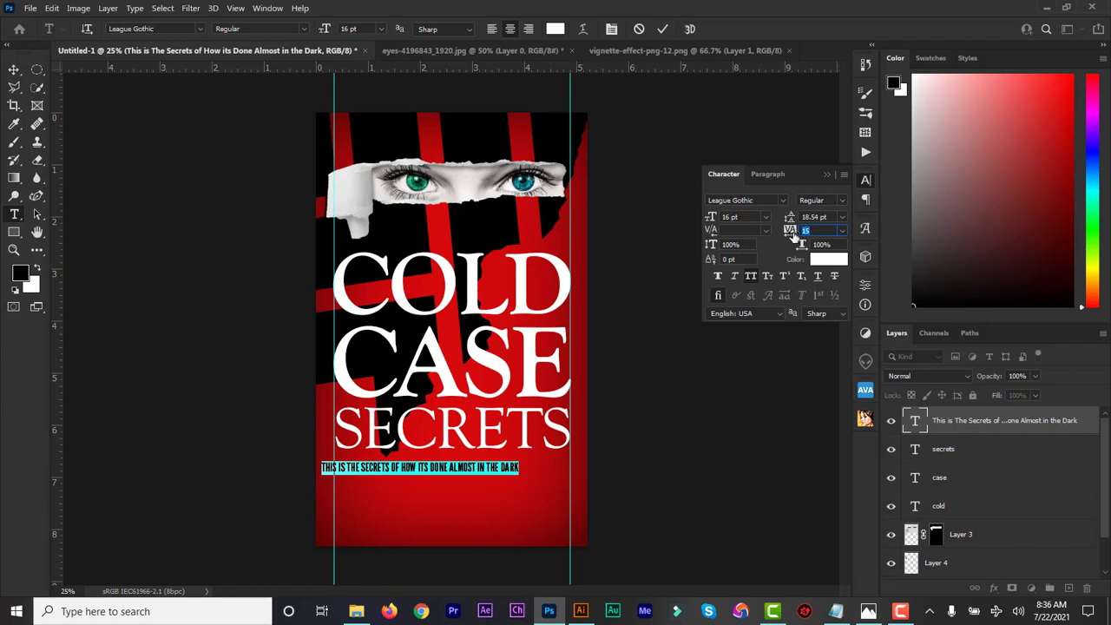
pyautogui.click(493, 29)
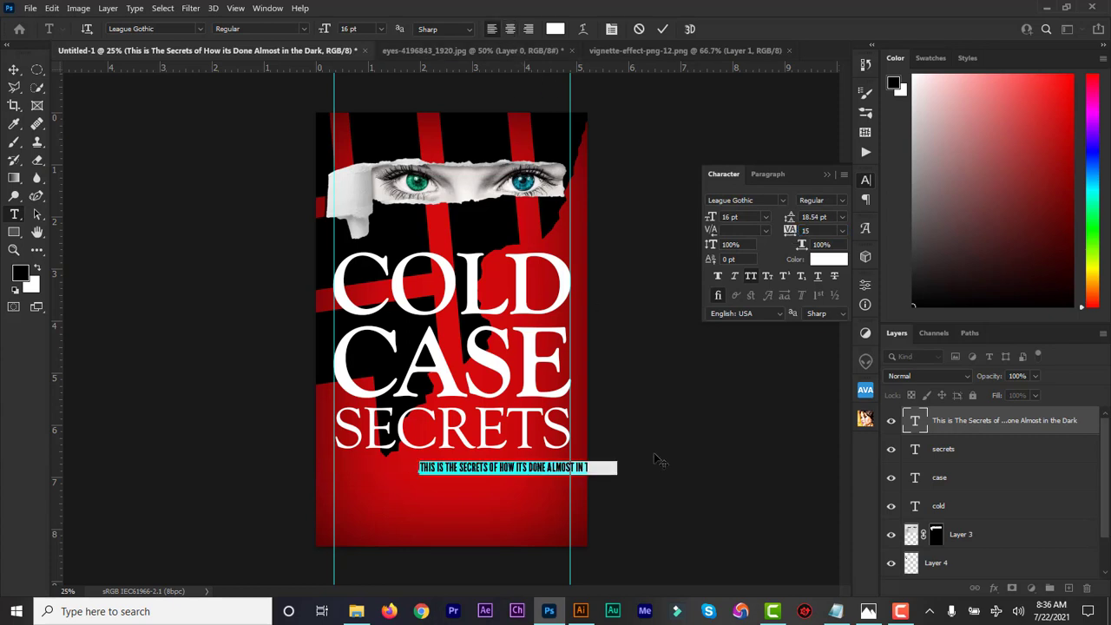
pyautogui.moveTo(657, 460); pyautogui.dragTo(575, 462)
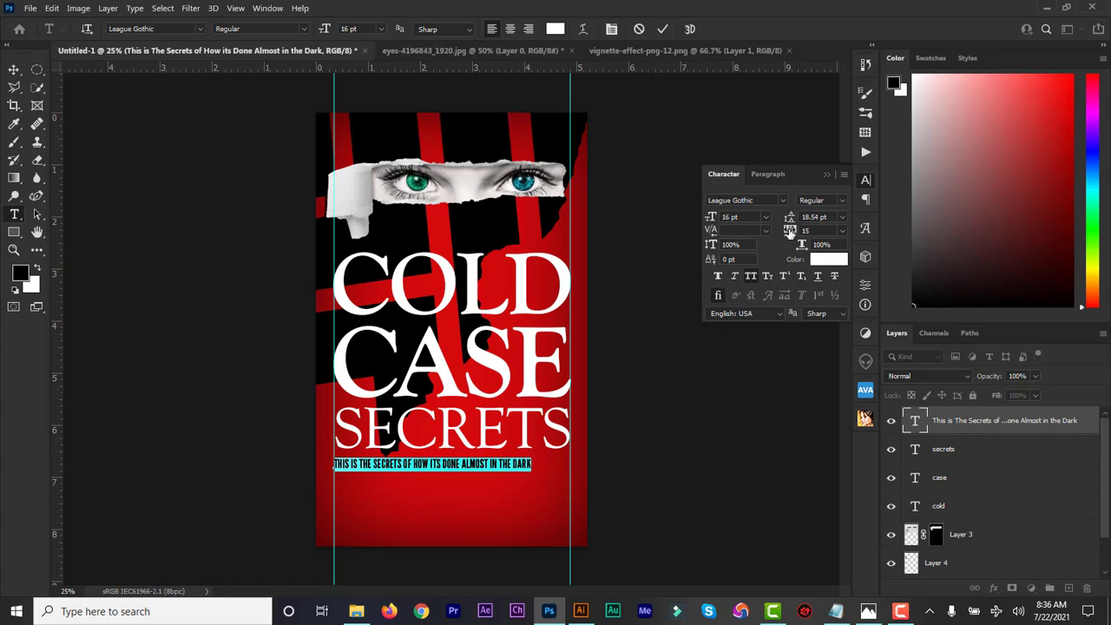
pyautogui.moveTo(789, 233); pyautogui.dragTo(791, 235)
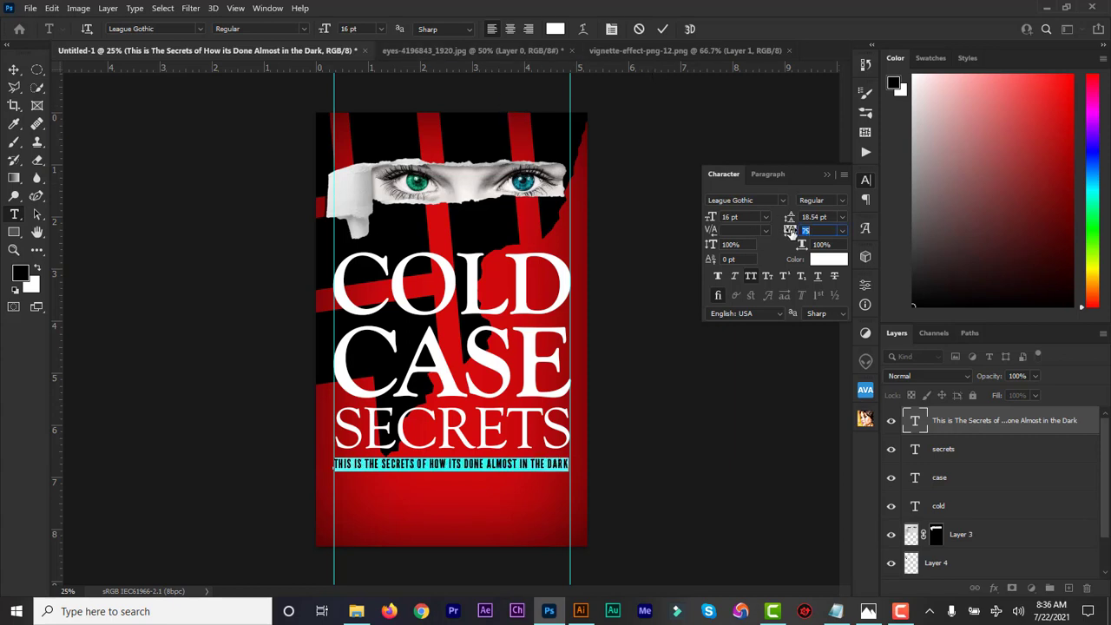
pyautogui.click(661, 30)
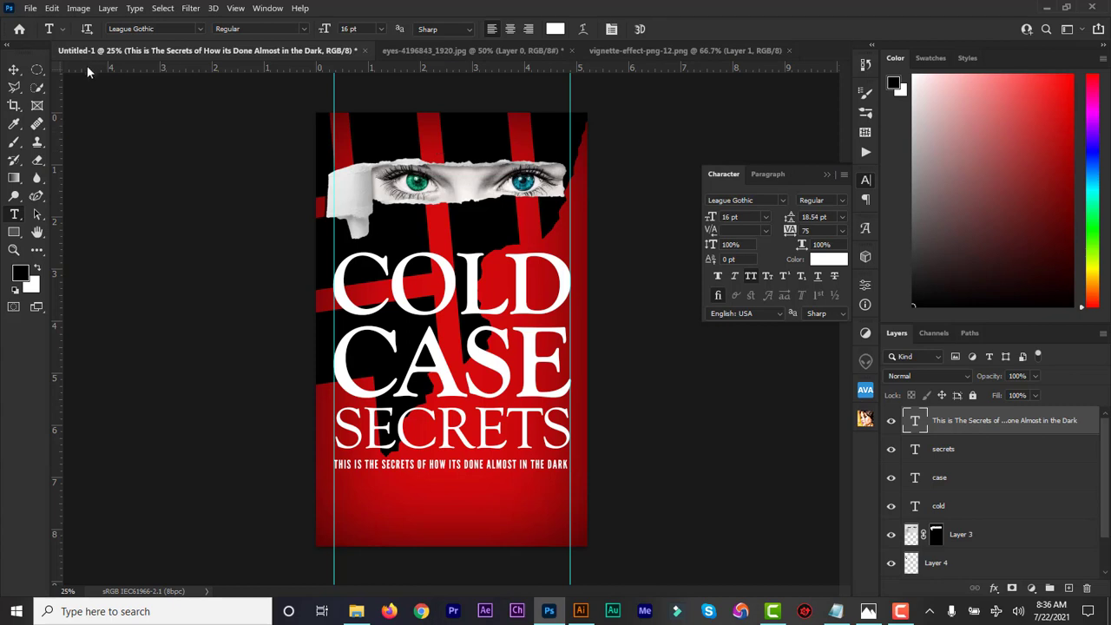
# Nudge the subtitle line slightly upward with the Move tool and arrow keys.
pyautogui.click(13, 69)
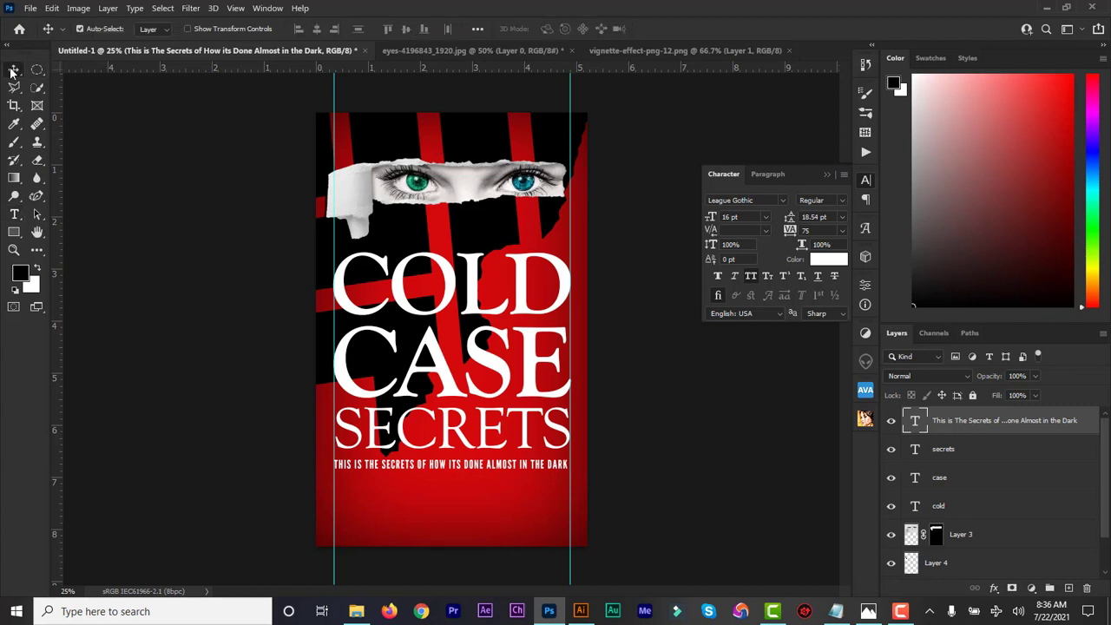
pyautogui.press('Up')
pyautogui.press('Up')
pyautogui.press('Up')
pyautogui.press('Up')
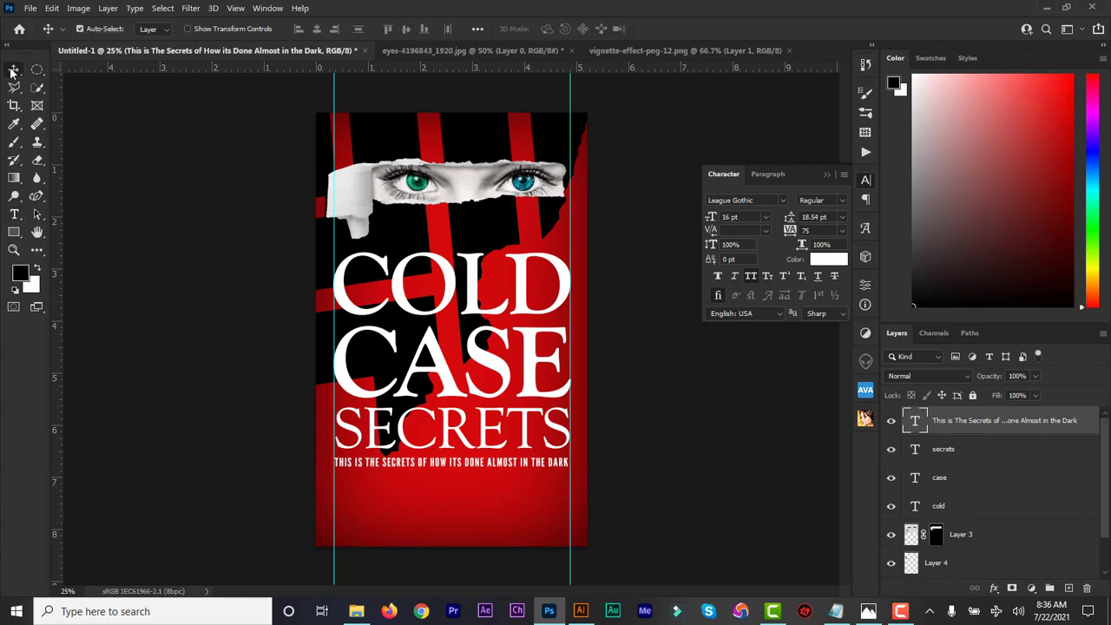
pyautogui.press('Up')
pyautogui.press('Up')
pyautogui.press('Up')
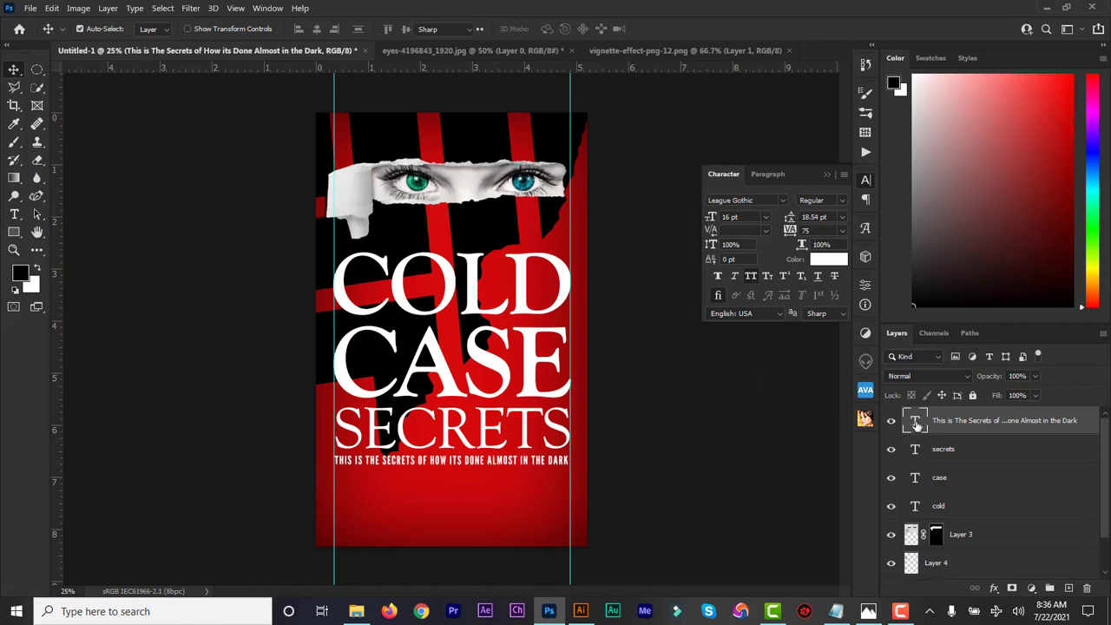
# Try black, then confirm white as the subtitle colour, commit, and close the Character panel.
pyautogui.doubleClick(916, 424)
pyautogui.click(824, 260)
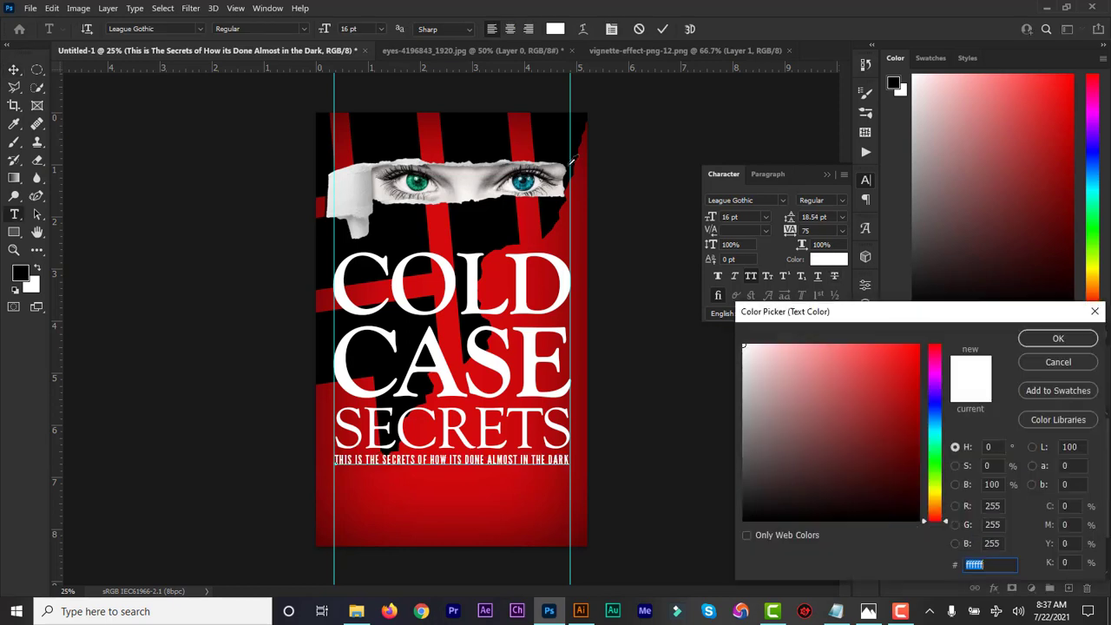
pyautogui.click(560, 146)
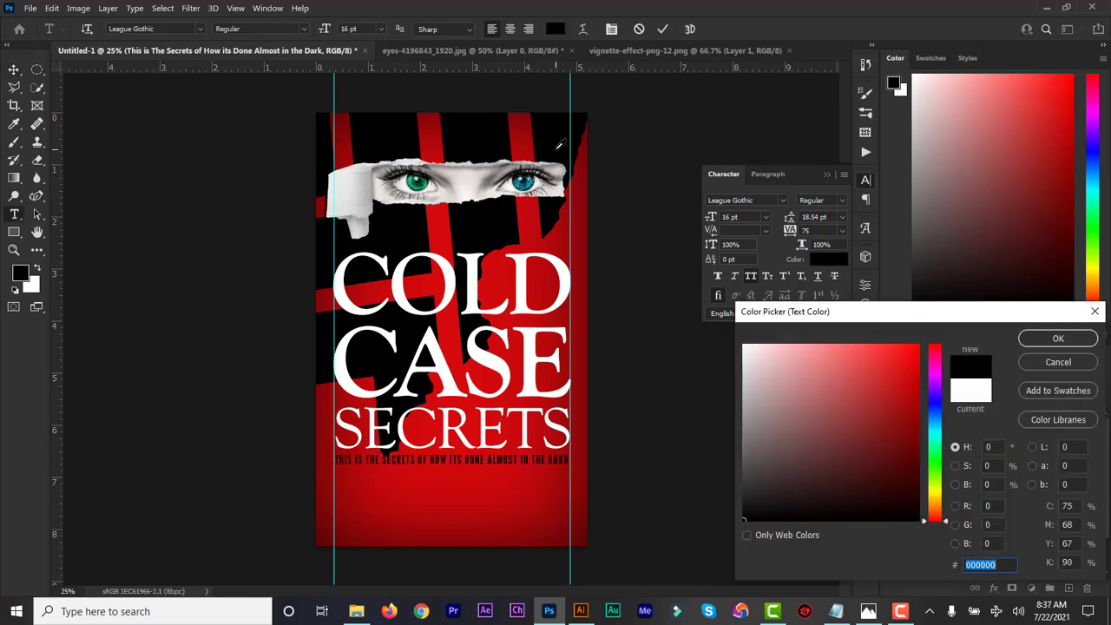
pyautogui.click(565, 271)
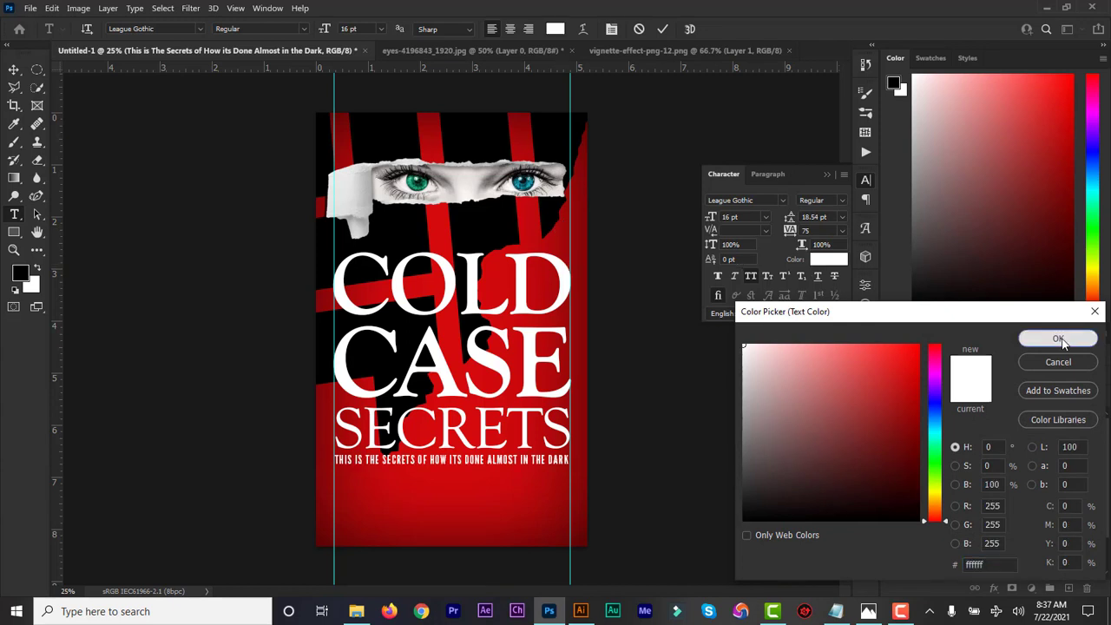
pyautogui.click(1059, 339)
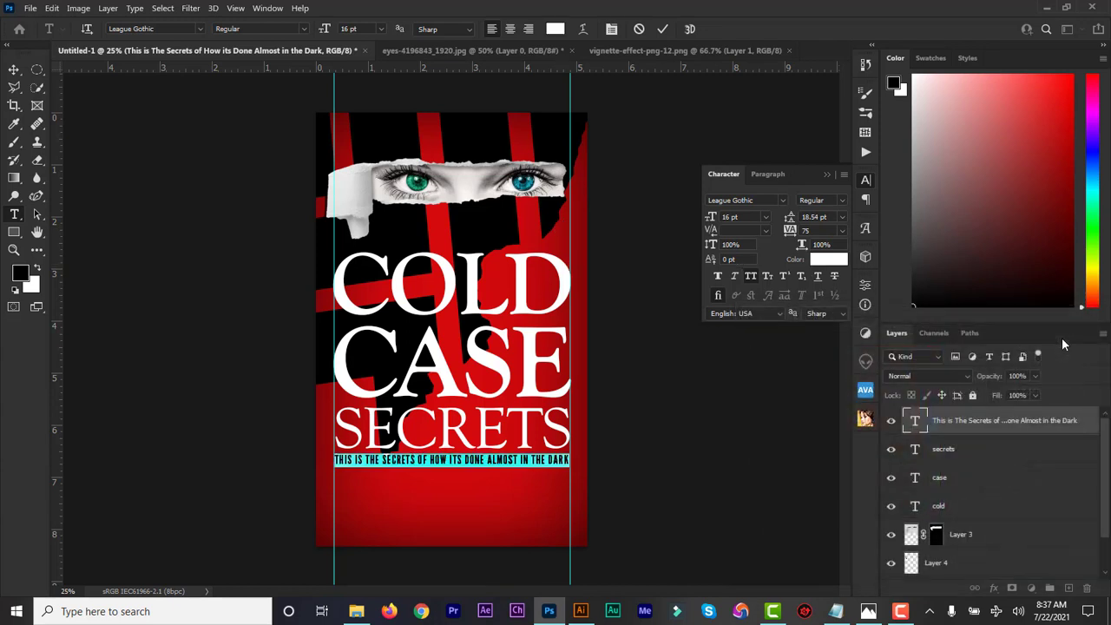
pyautogui.click(663, 28)
pyautogui.press('v')
pyautogui.click(828, 174)
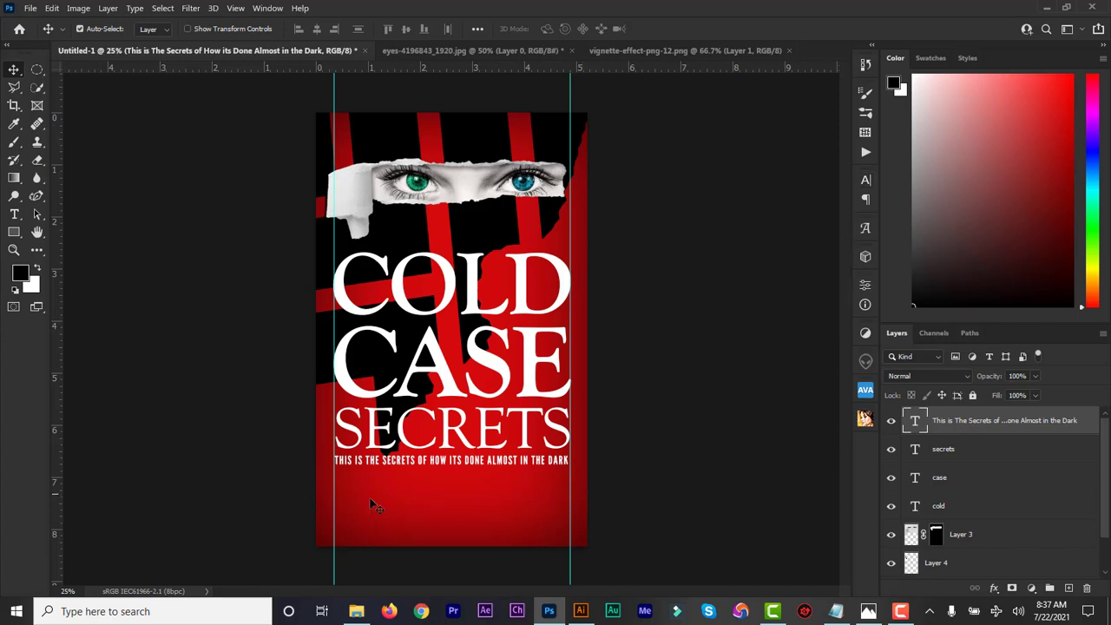
pyautogui.click(14, 214)
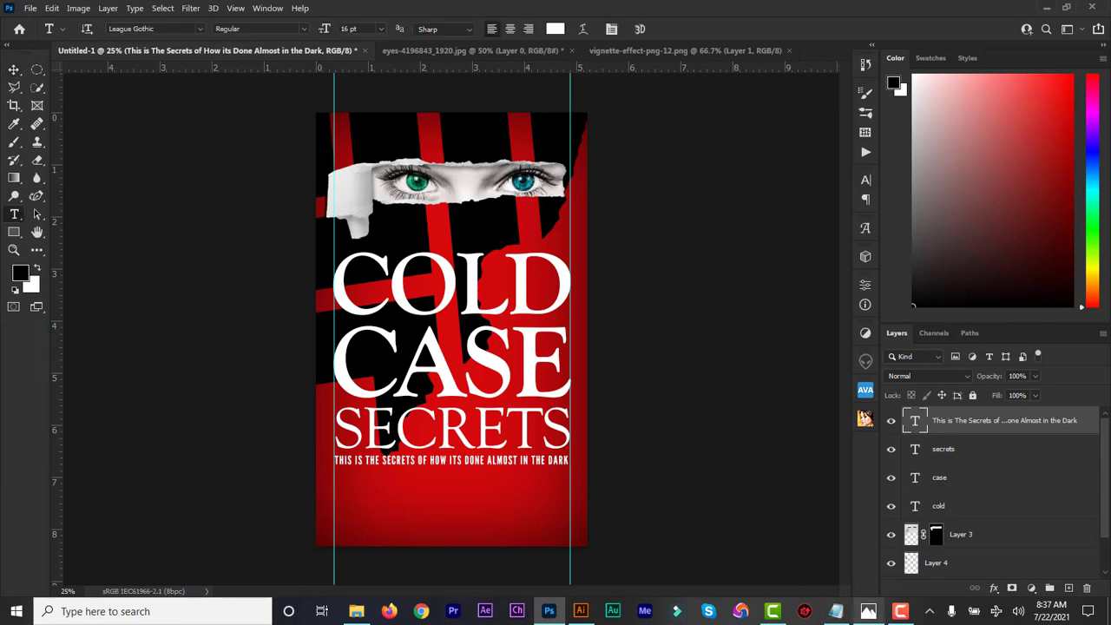
pyautogui.click(835, 612)
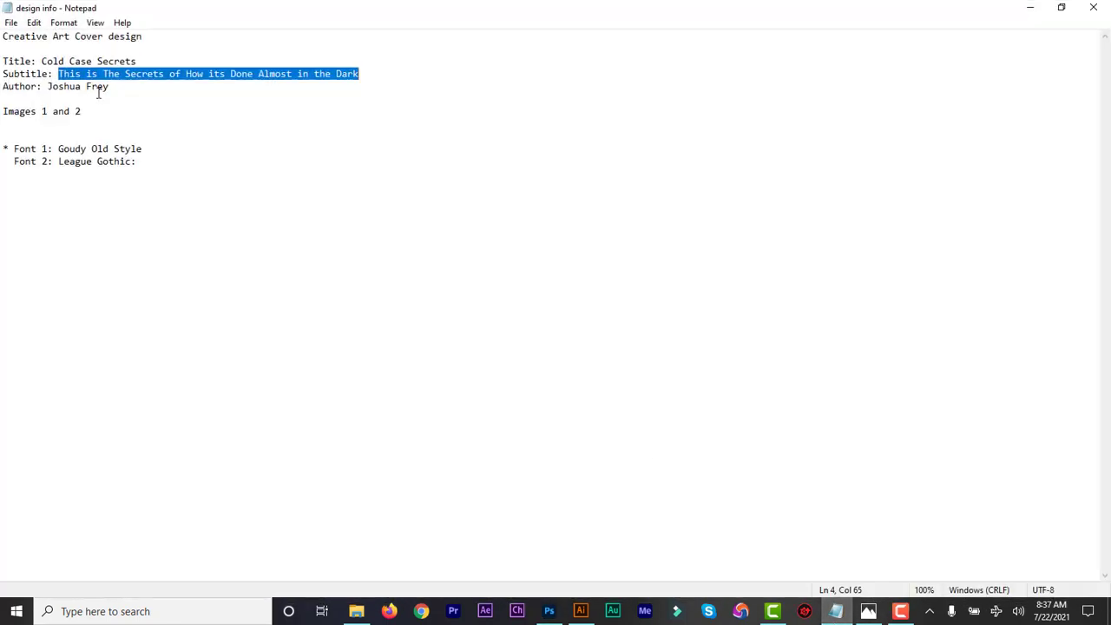
pyautogui.moveTo(111, 86); pyautogui.dragTo(47, 87)
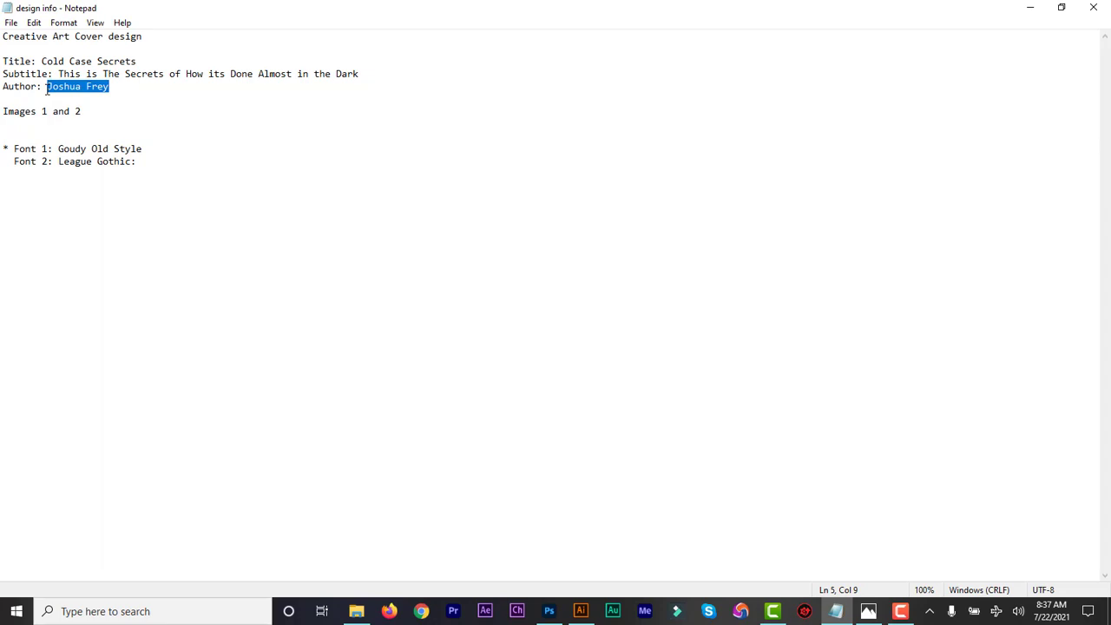
pyautogui.click(1033, 7)
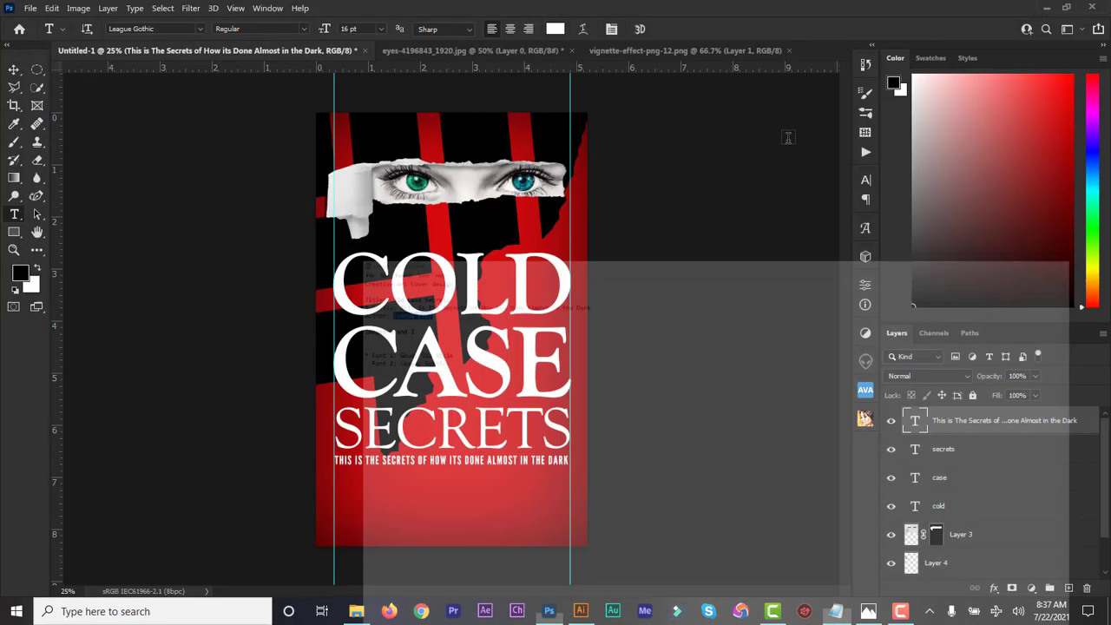
# Paste the author's name at 48 pt, centred at the cover bottom, then bring Illustrator forward.
pyautogui.click(389, 506)
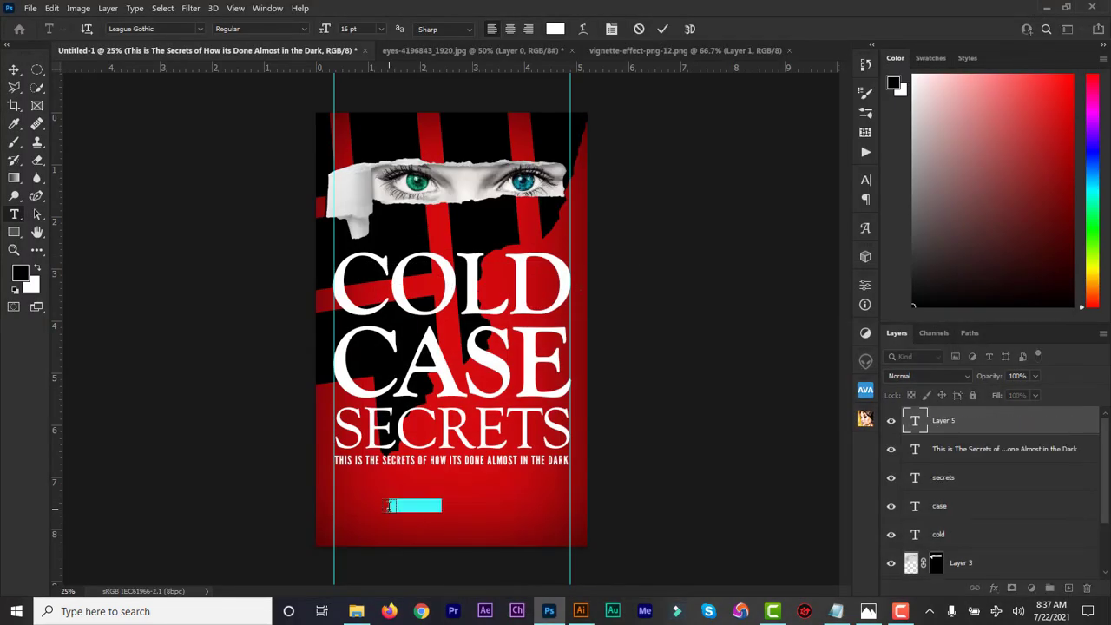
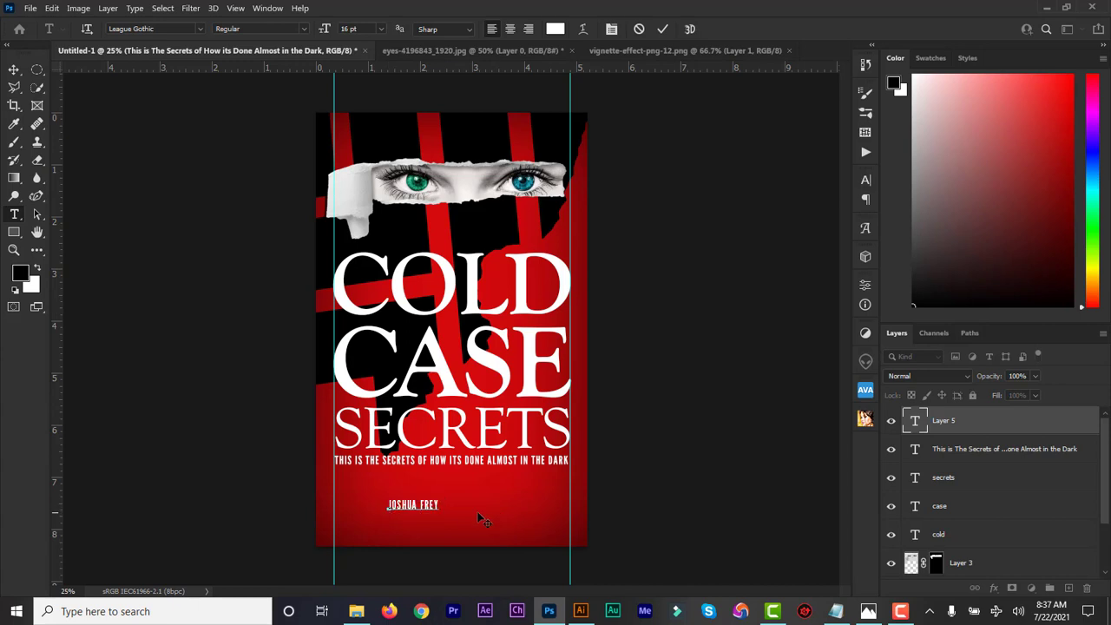
pyautogui.moveTo(438, 505); pyautogui.dragTo(375, 506)
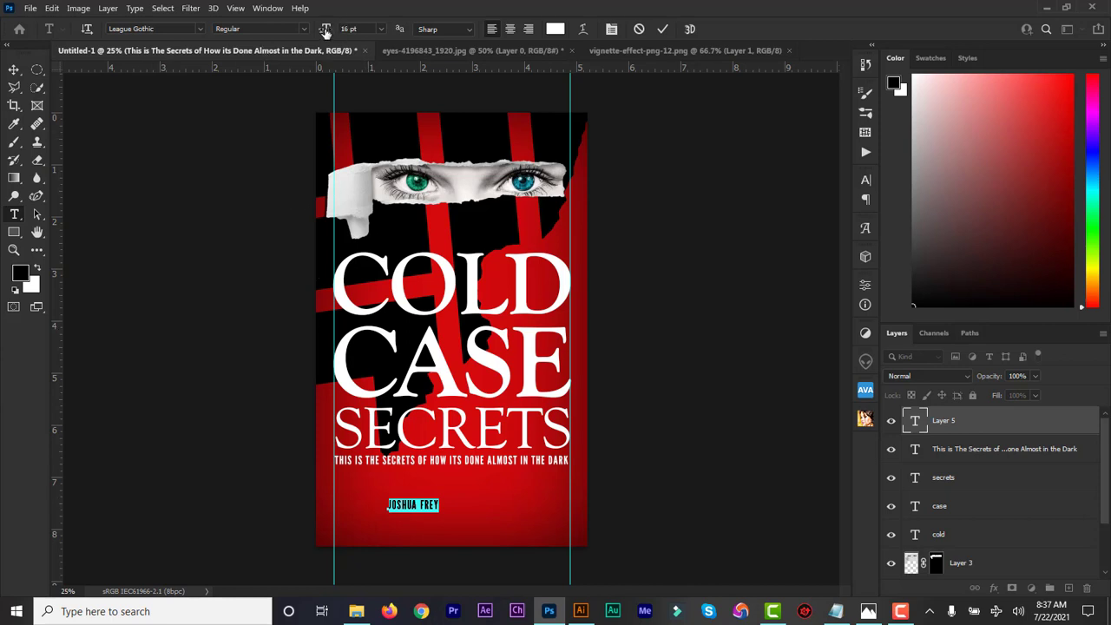
pyautogui.moveTo(324, 30); pyautogui.dragTo(348, 33)
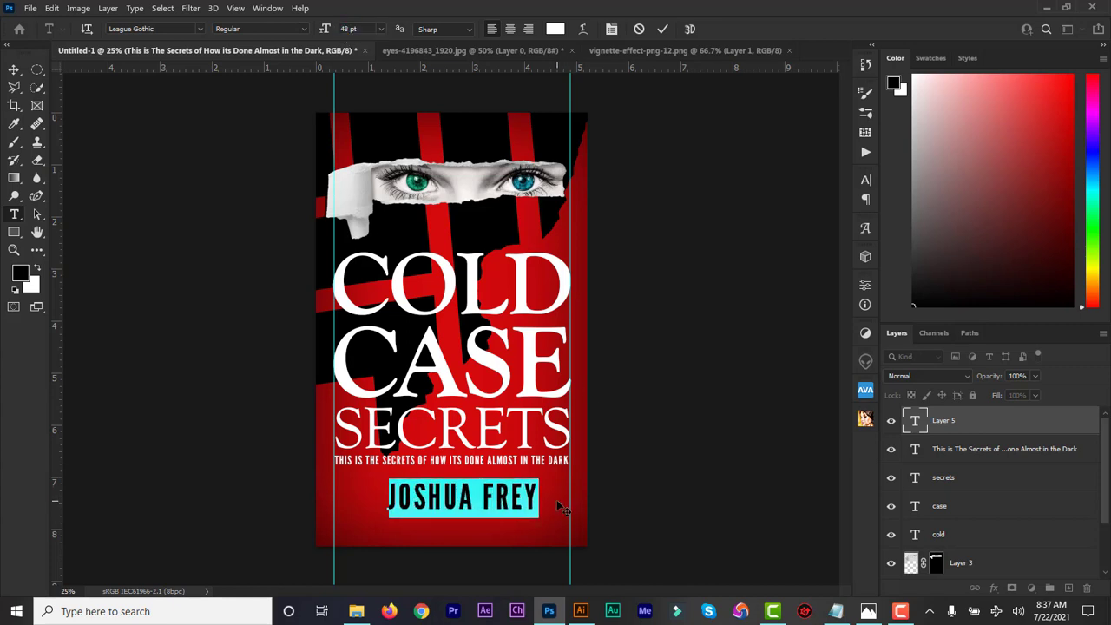
pyautogui.moveTo(556, 501); pyautogui.dragTo(543, 512)
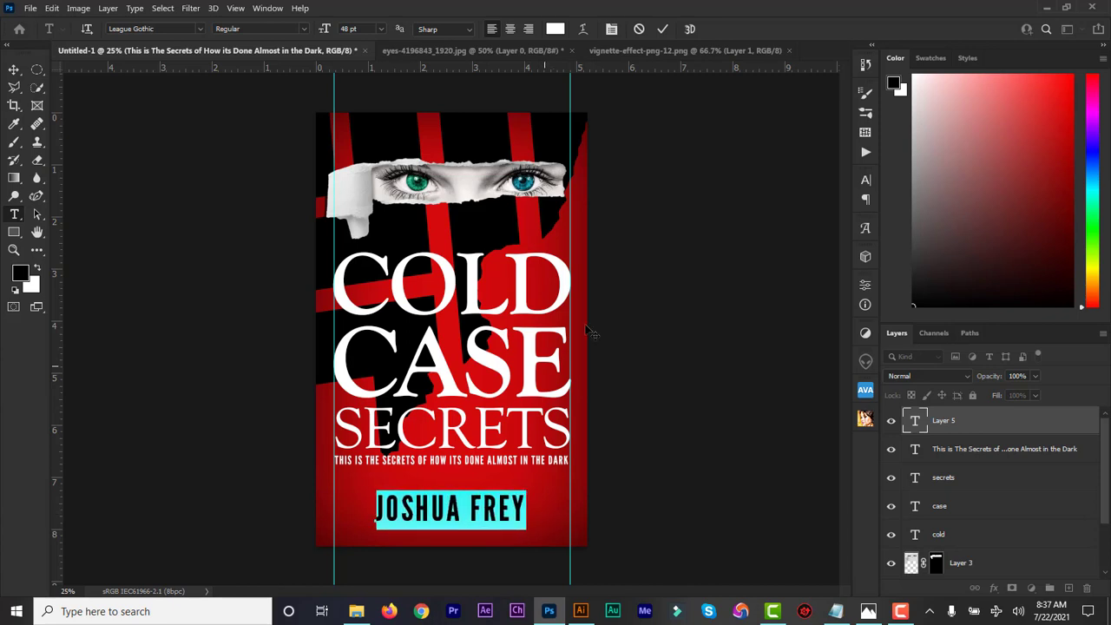
pyautogui.click(661, 30)
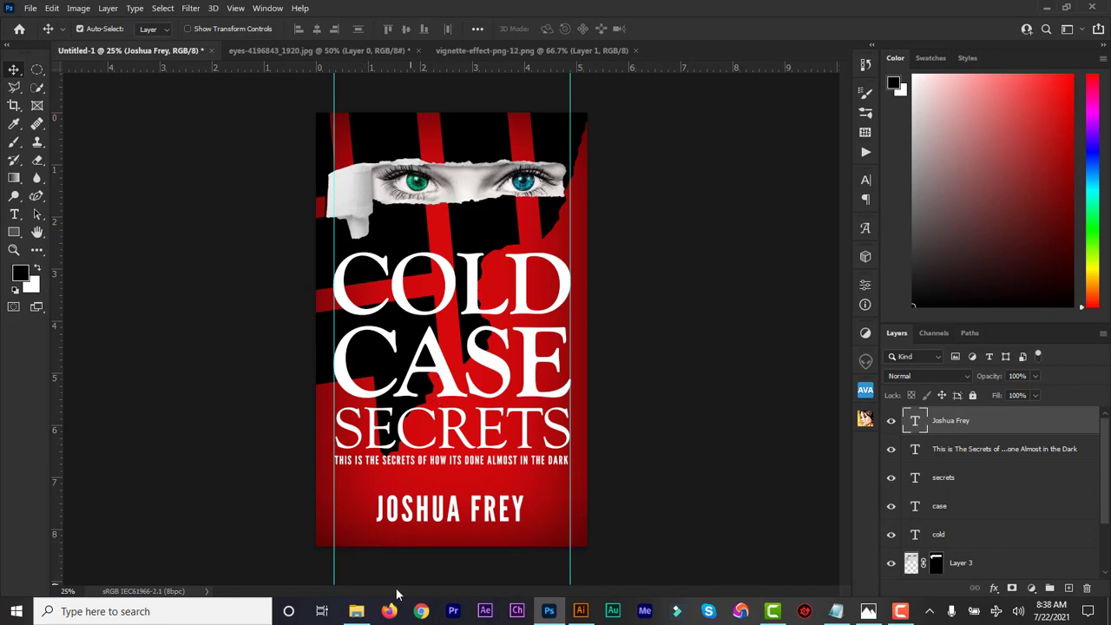
pyautogui.click(580, 611)
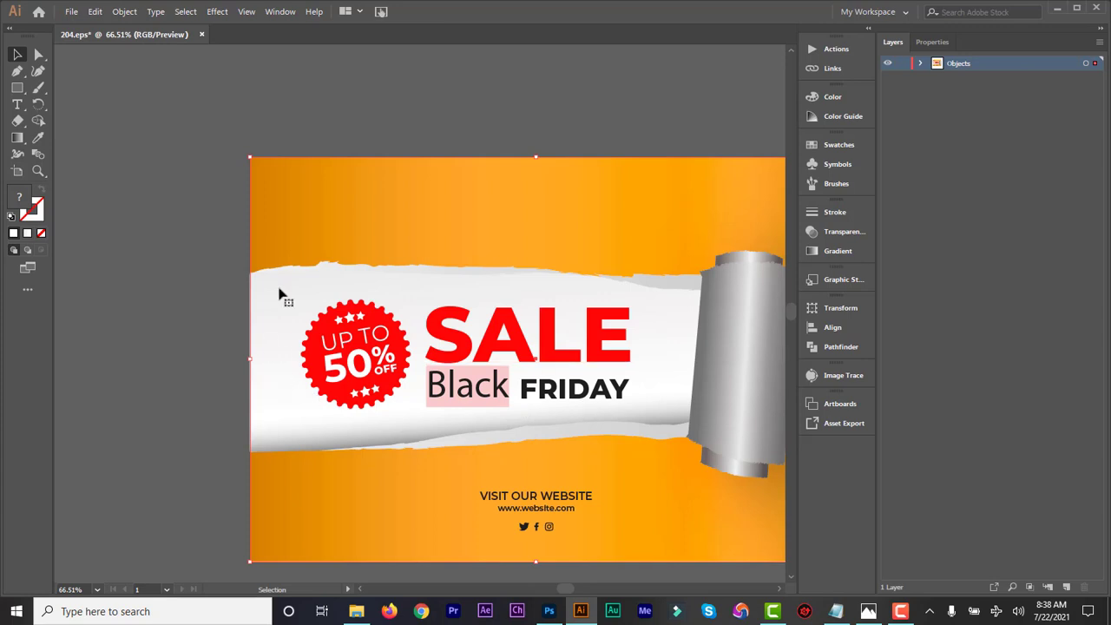
pyautogui.click(353, 618)
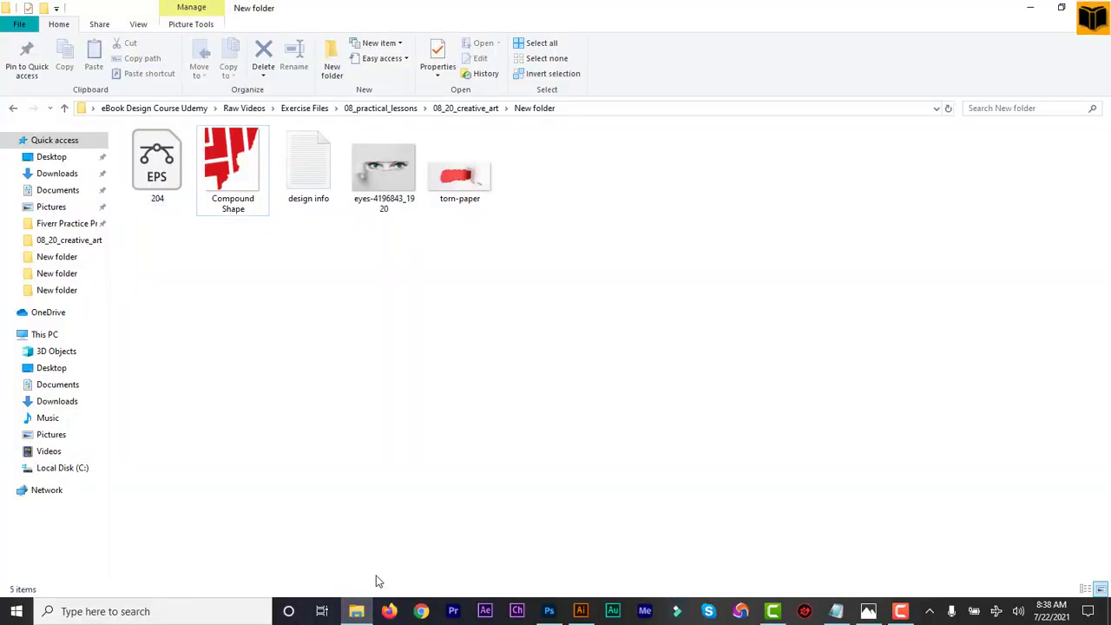
pyautogui.click(356, 611)
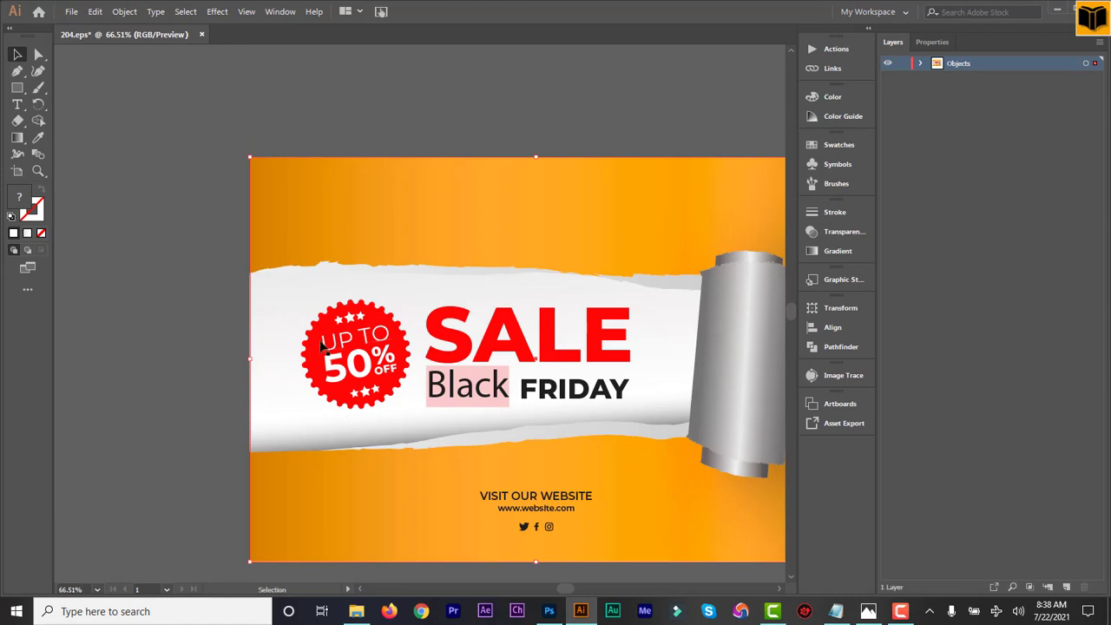
pyautogui.click(356, 611)
pyautogui.doubleClick(466, 196)
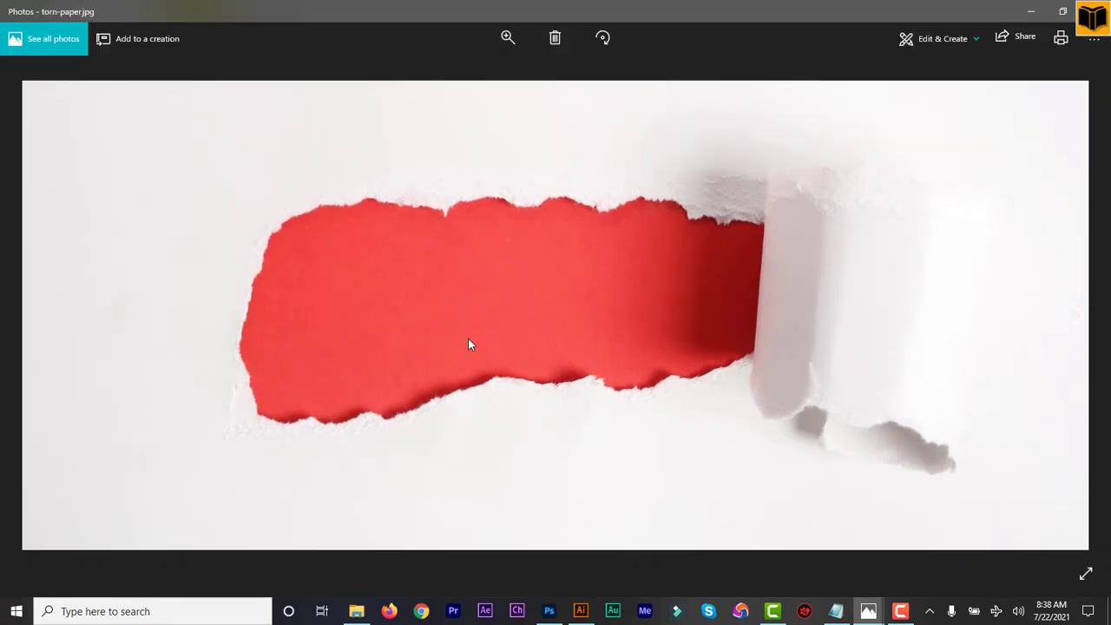
pyautogui.click(1096, 10)
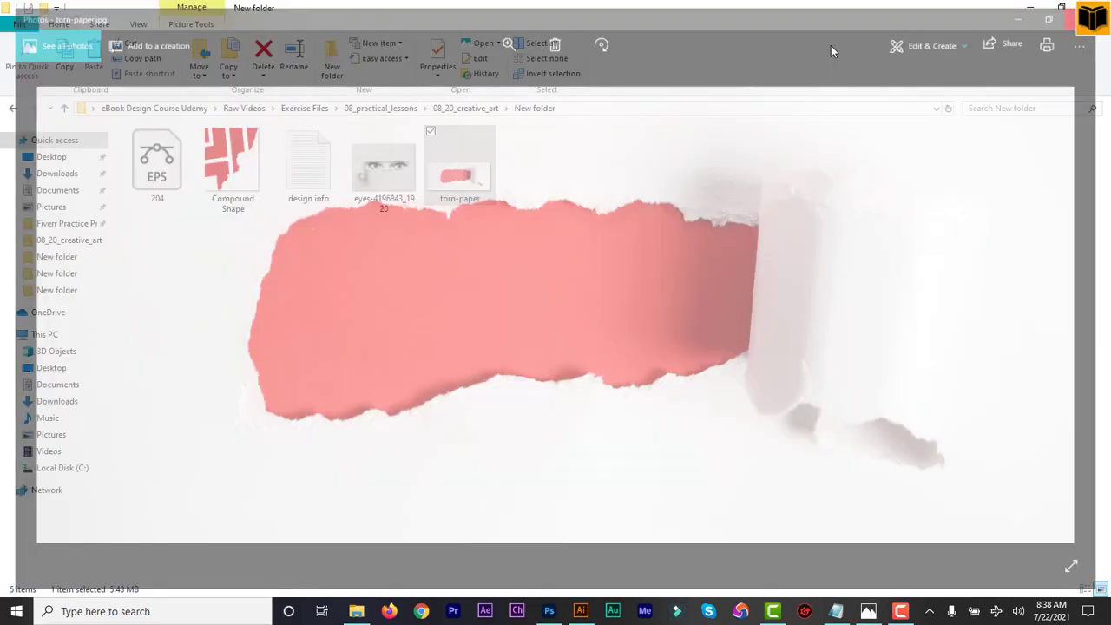
pyautogui.click(581, 611)
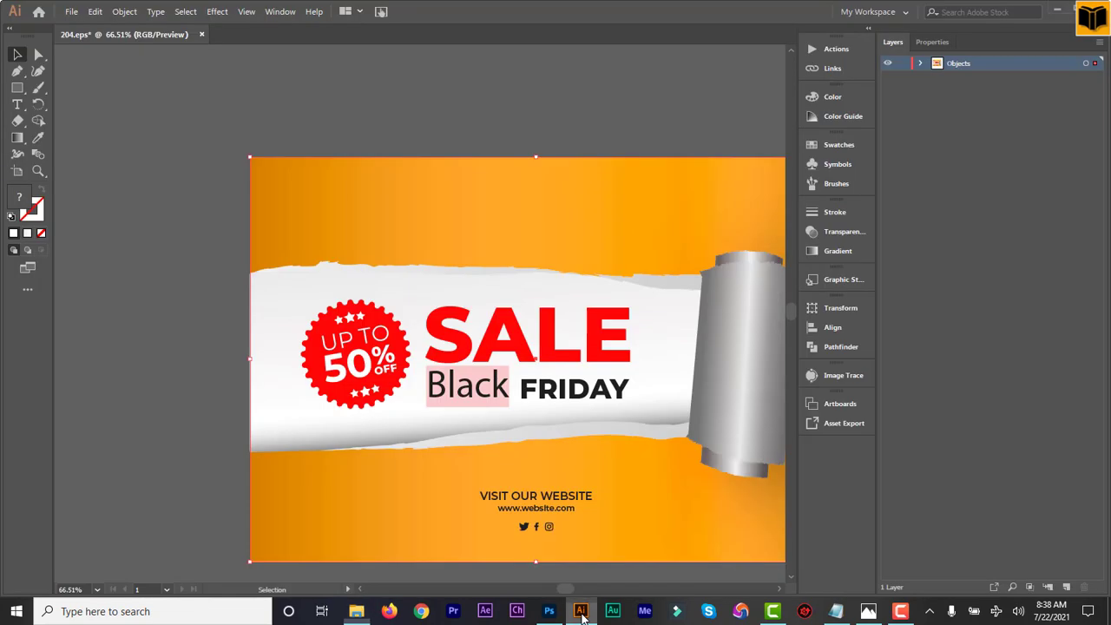
# Hide the website text, 50% badge, SALE heading, orange background and ellipse shadow in 204.eps.
pyautogui.click(922, 64)
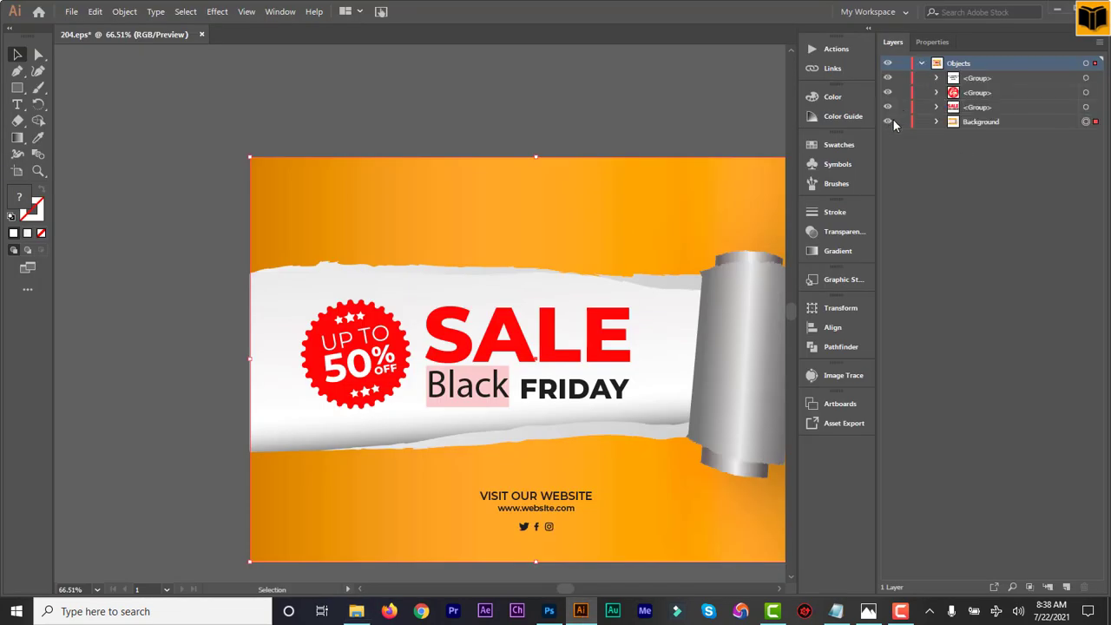
pyautogui.click(887, 78)
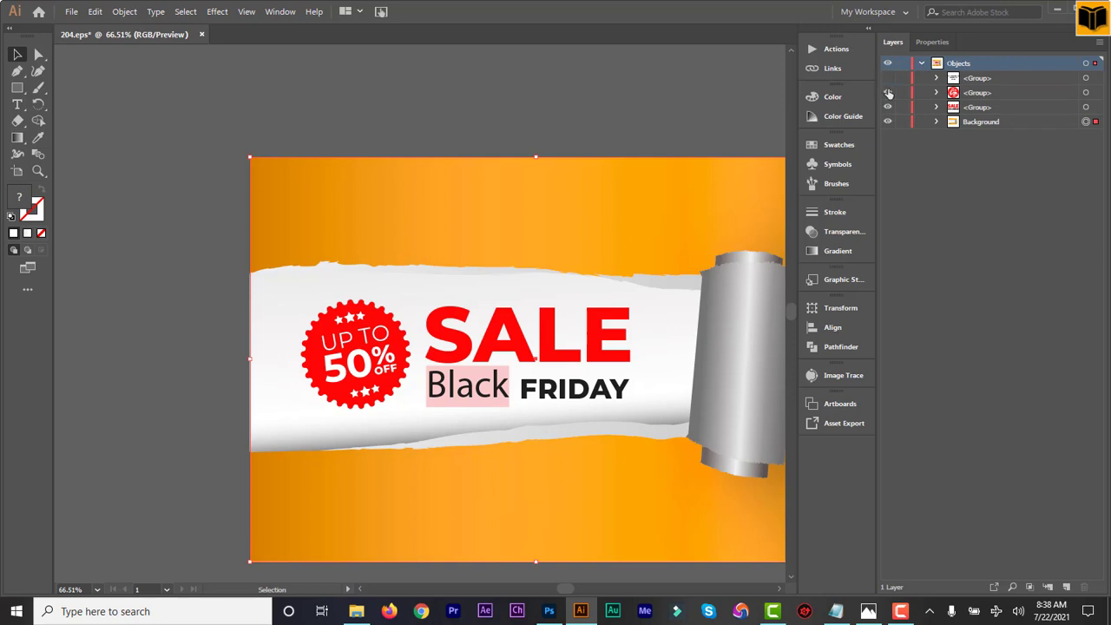
pyautogui.click(887, 92)
pyautogui.click(887, 106)
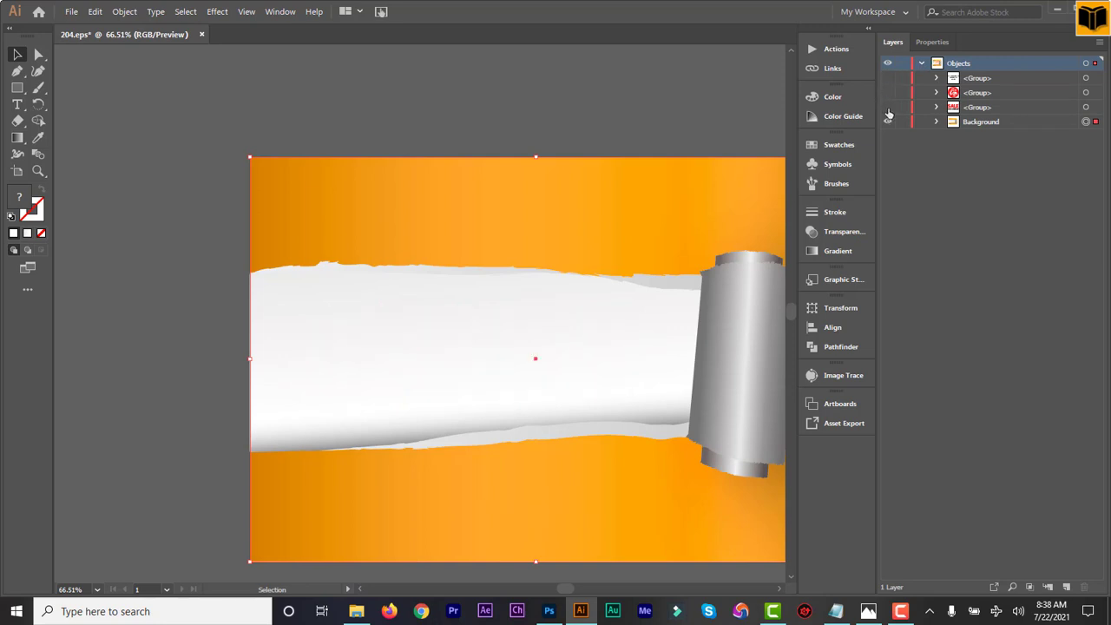
pyautogui.click(887, 122)
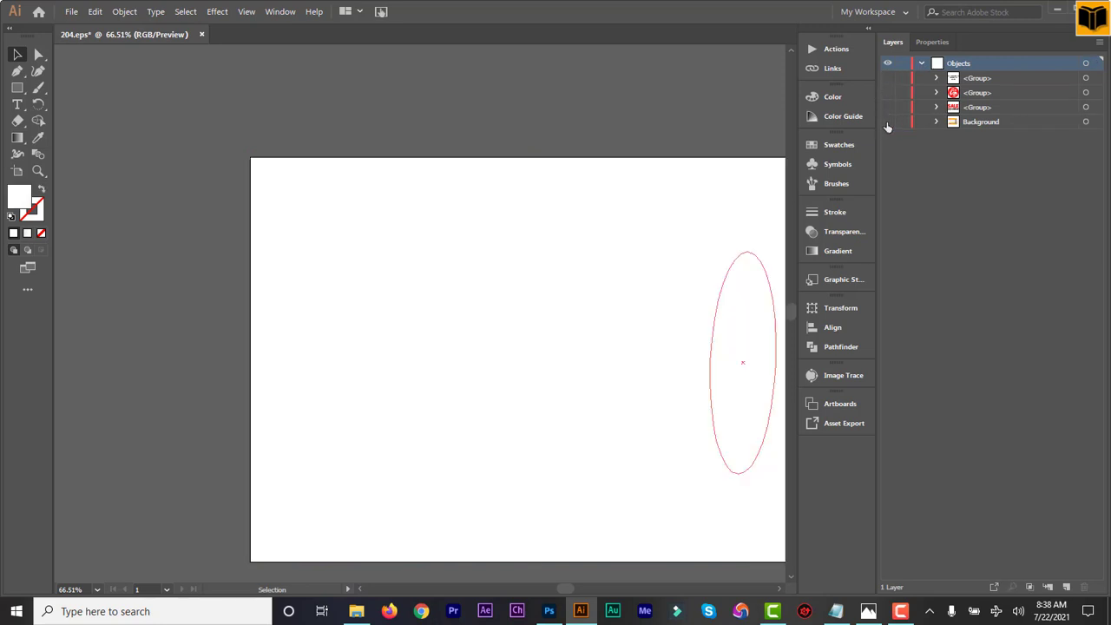
pyautogui.click(887, 122)
pyautogui.click(937, 122)
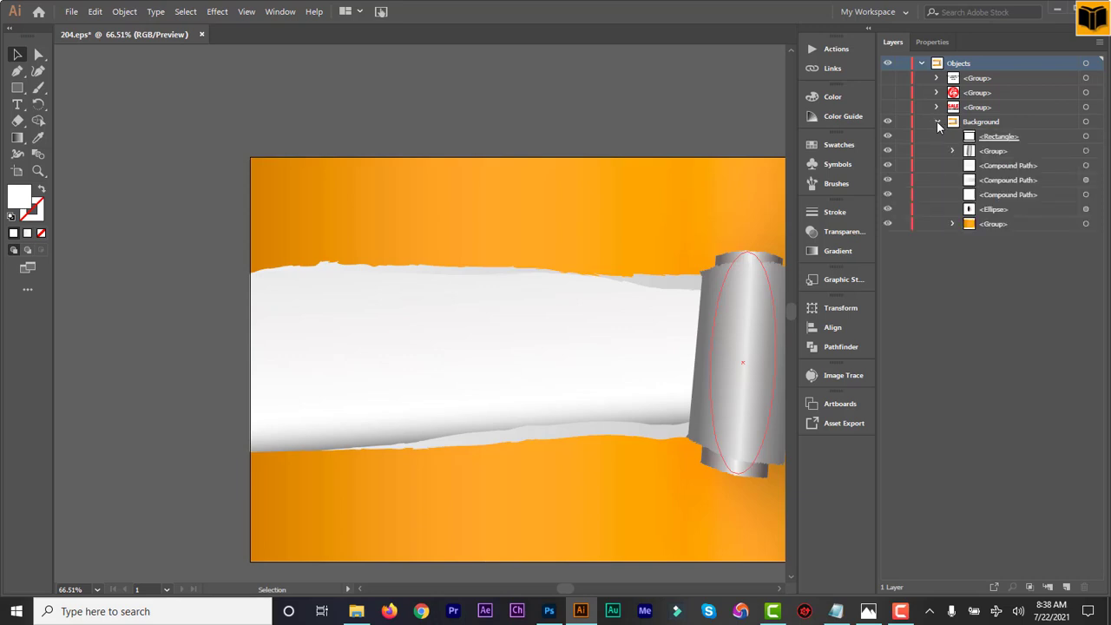
pyautogui.click(888, 224)
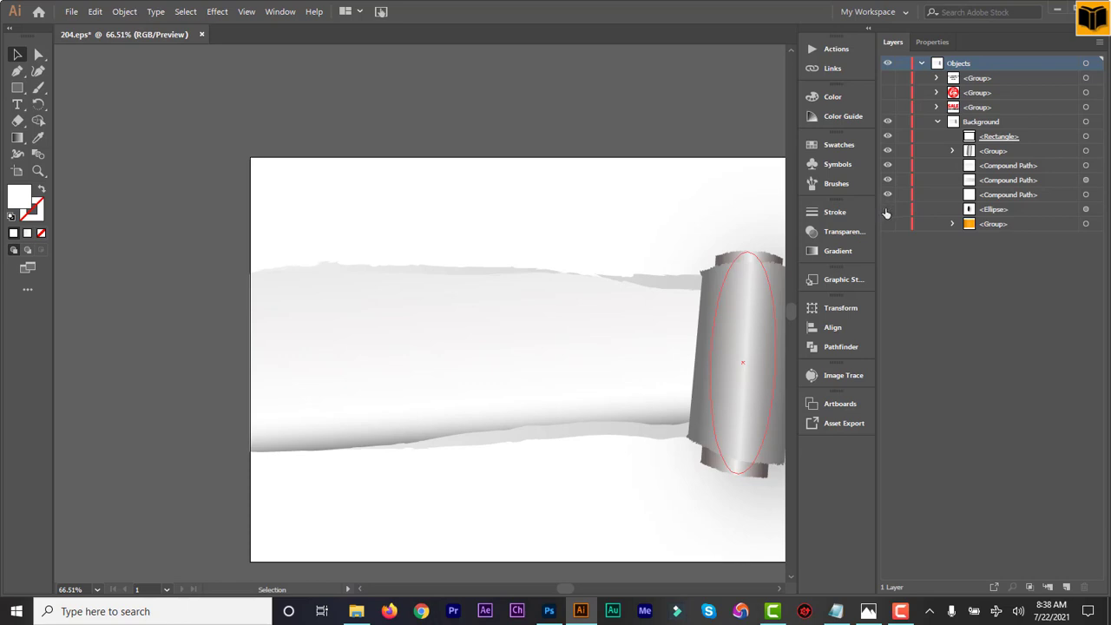
pyautogui.click(886, 211)
pyautogui.click(886, 211)
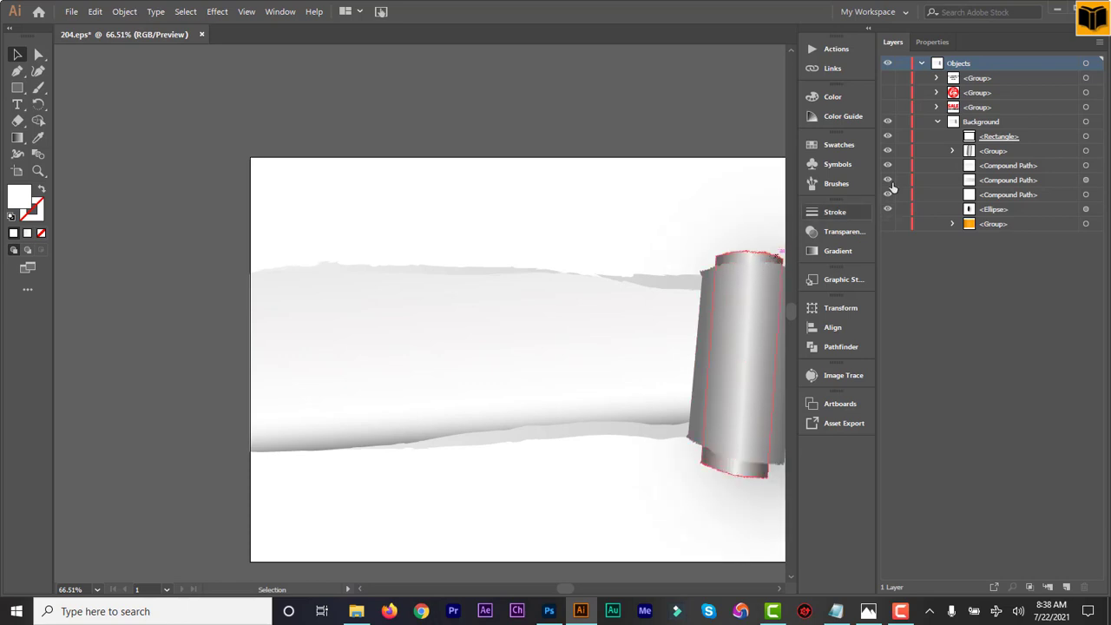
pyautogui.click(886, 210)
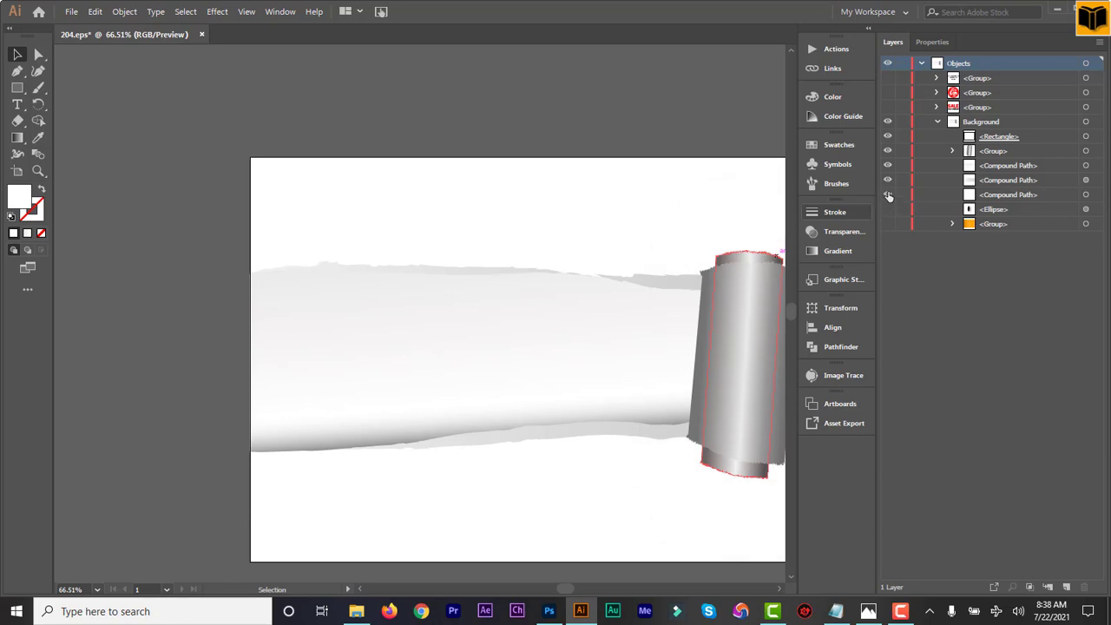
# Select the torn strip's compound path and replace its gradient with a solid grey fill.
pyautogui.click(888, 180)
pyautogui.click(888, 181)
pyautogui.click(888, 165)
pyautogui.click(888, 165)
pyautogui.click(981, 166)
pyautogui.click(600, 377)
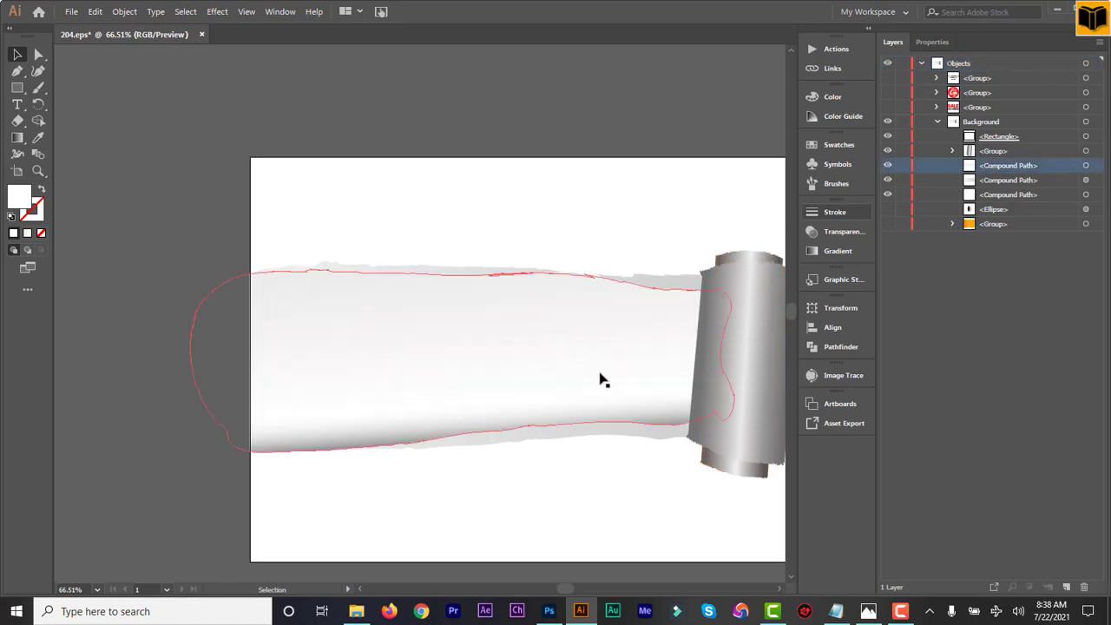
pyautogui.click(545, 352)
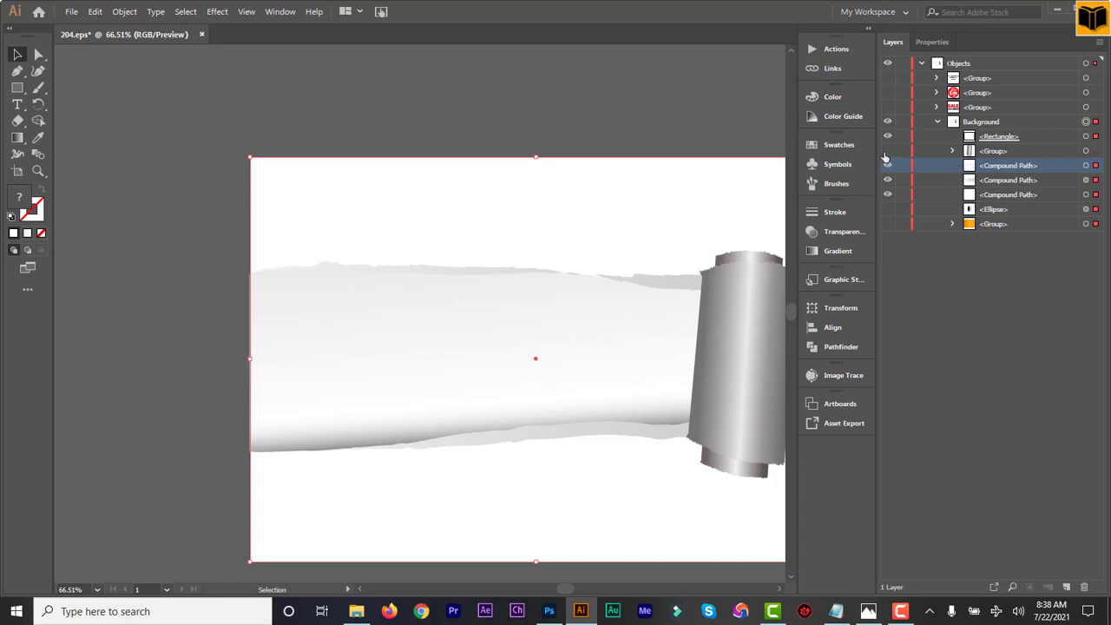
pyautogui.click(887, 151)
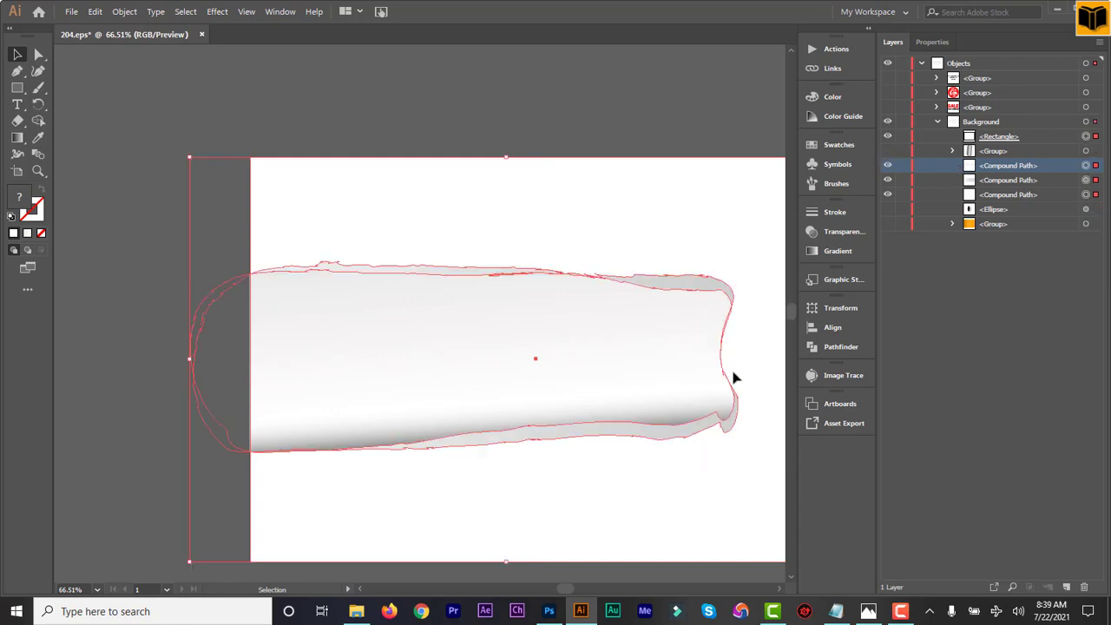
pyautogui.click(887, 152)
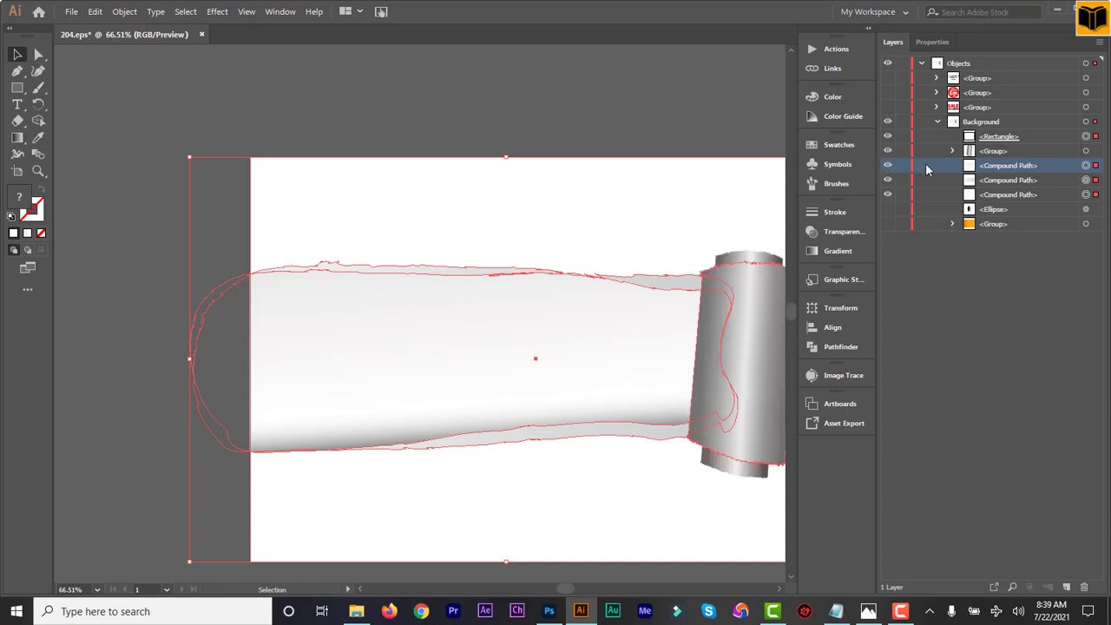
pyautogui.click(1096, 168)
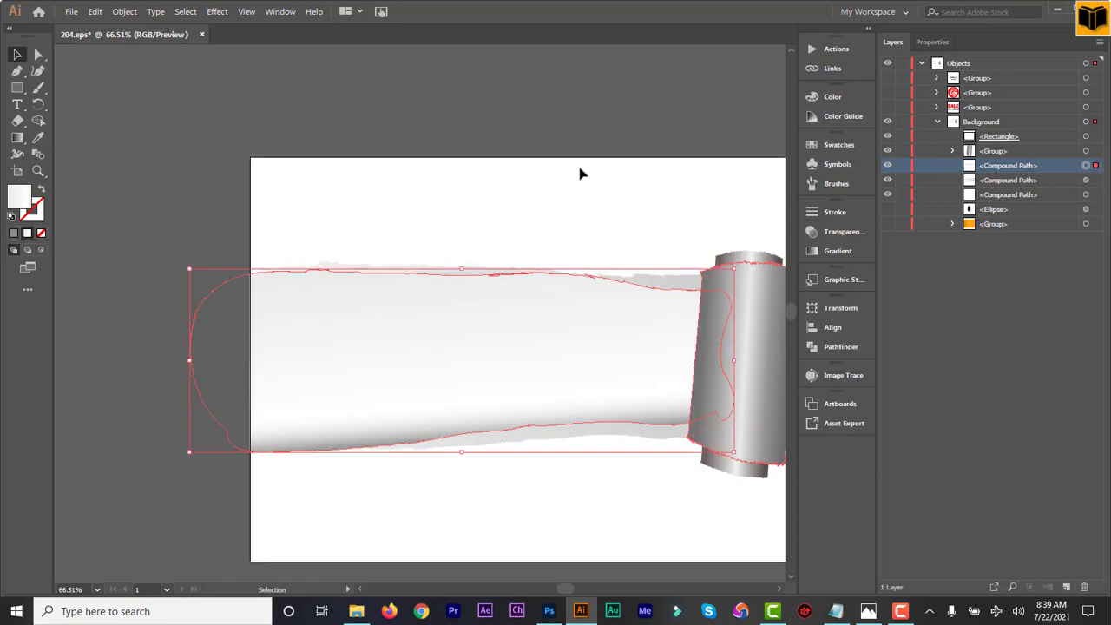
pyautogui.click(22, 235)
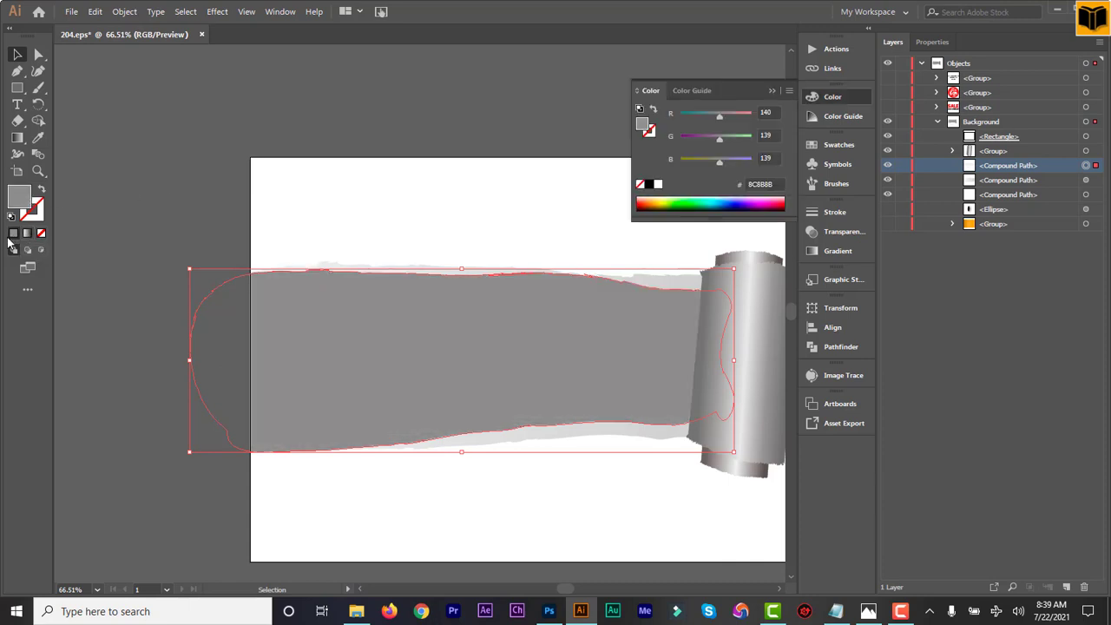
# Fill the torn strip with black #000000, then marquee-select the strip artwork.
pyautogui.doubleClick(23, 199)
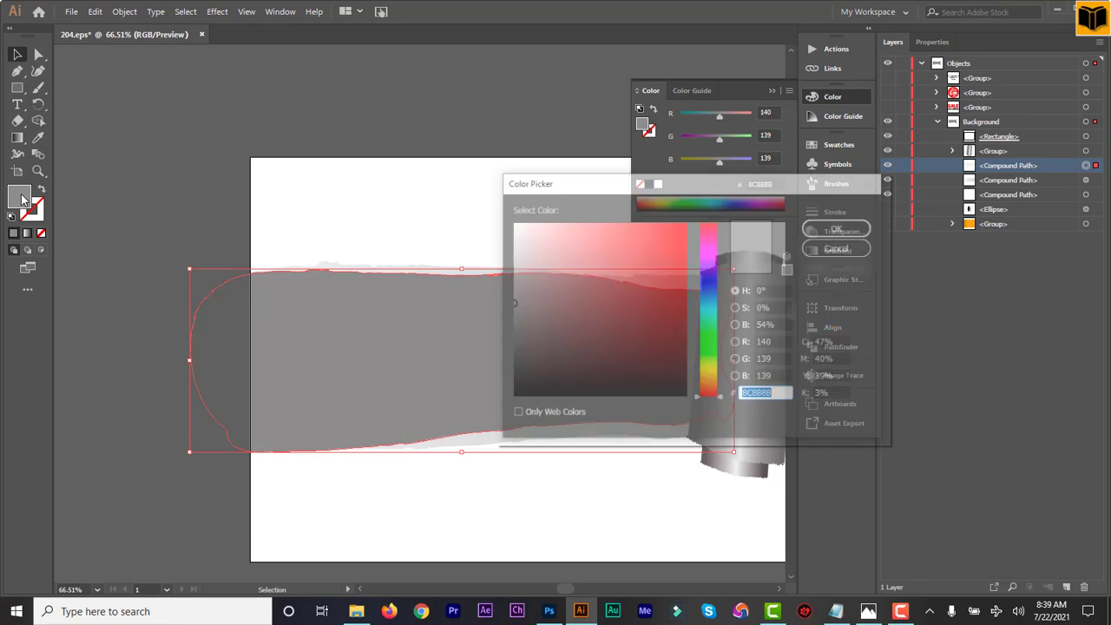
pyautogui.click(513, 395)
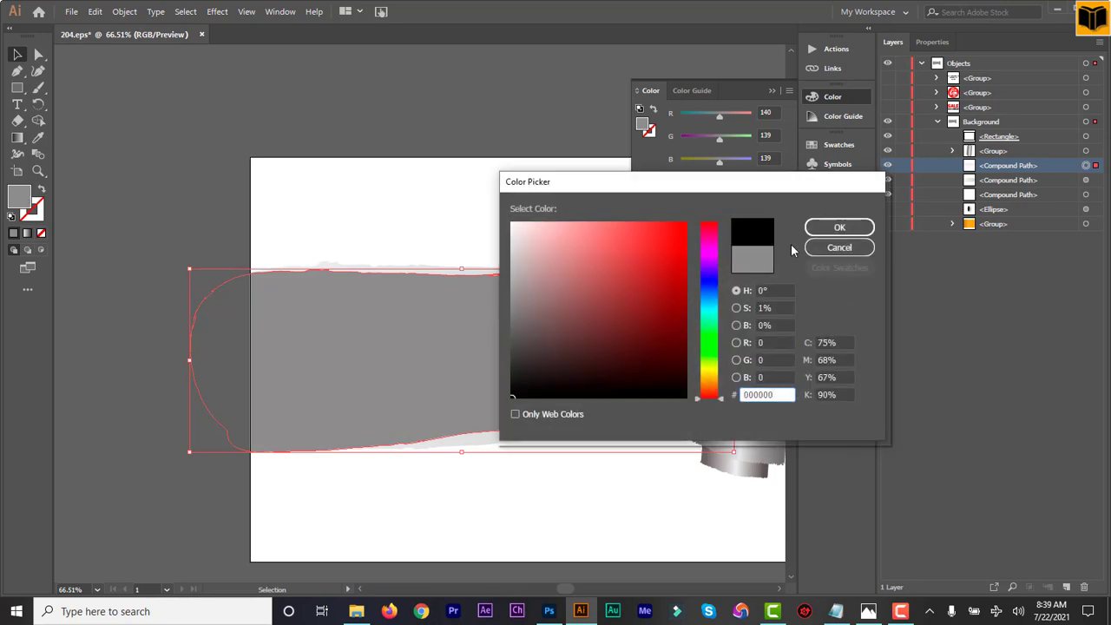
pyautogui.click(829, 230)
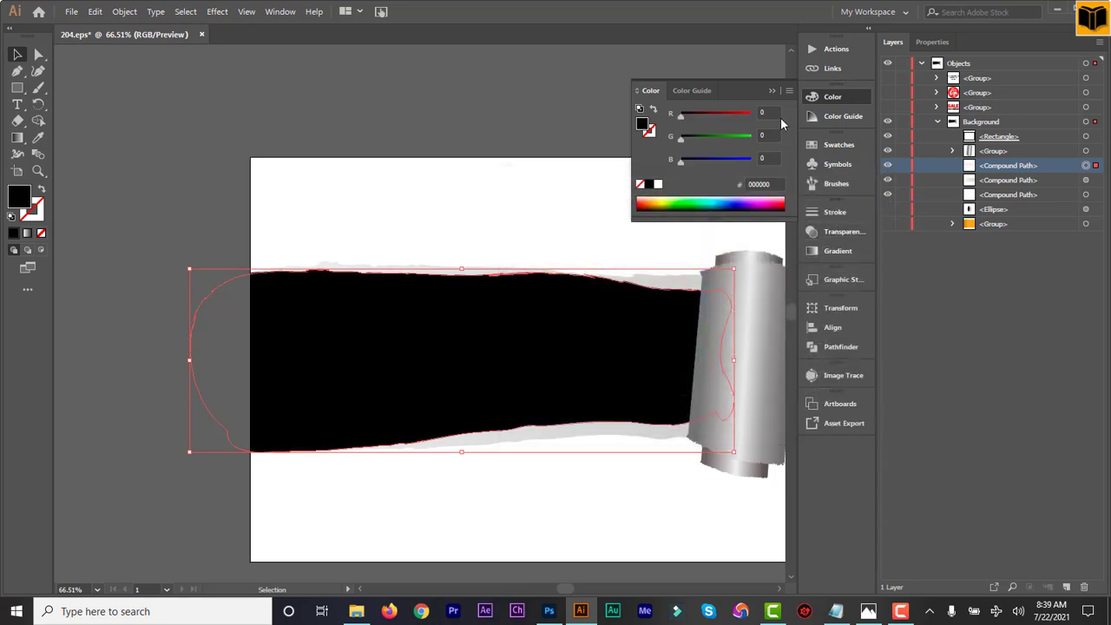
pyautogui.click(772, 92)
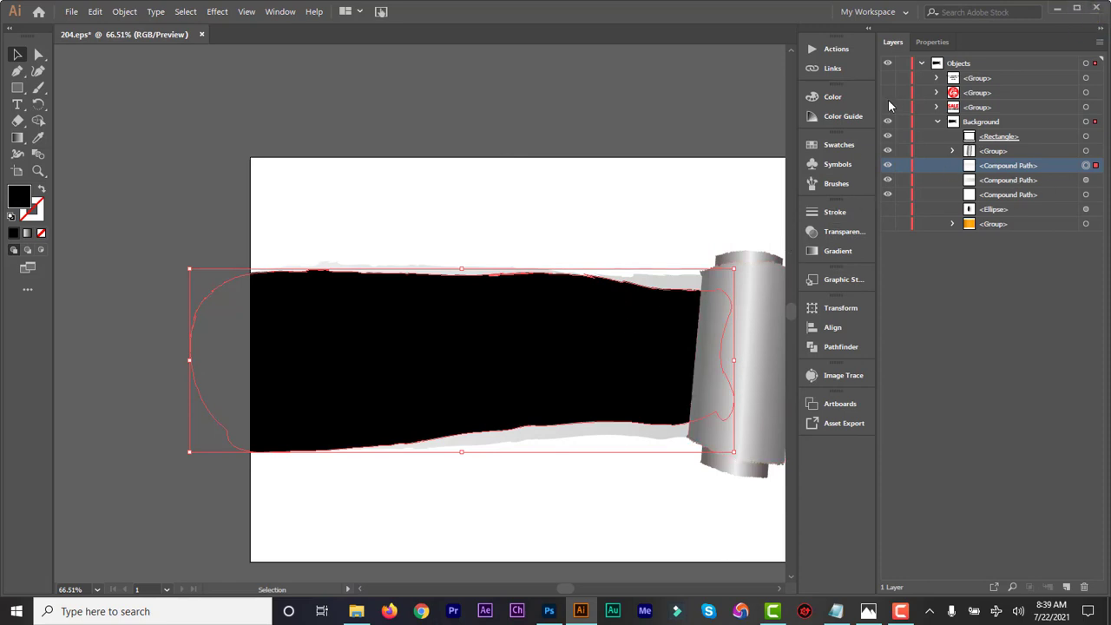
pyautogui.click(423, 114)
pyautogui.moveTo(352, 104); pyautogui.dragTo(671, 475)
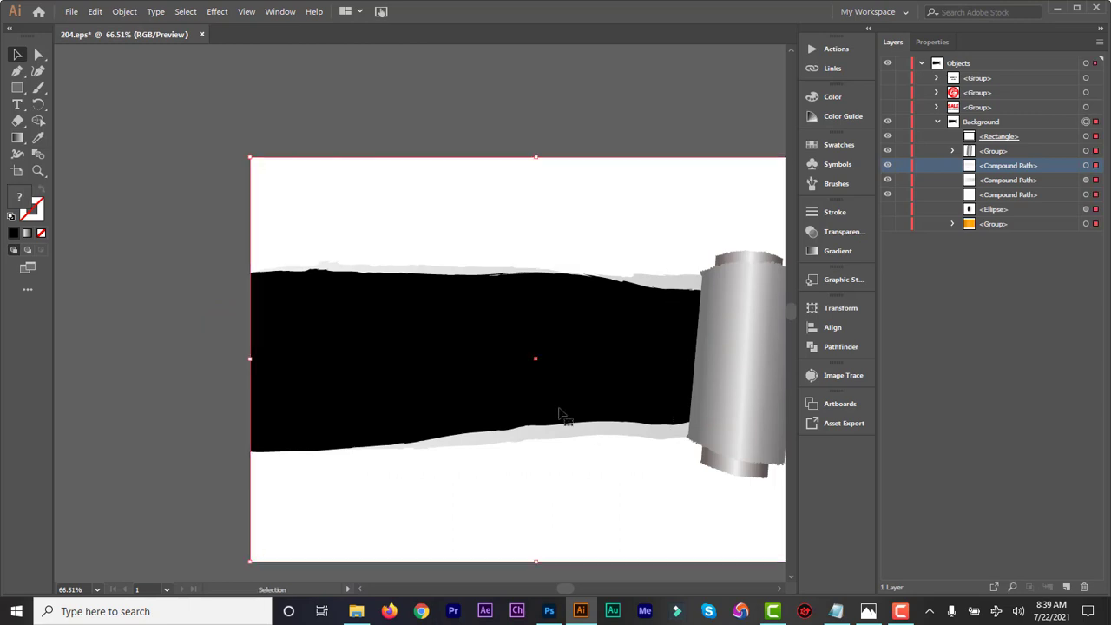
# Paste the torn strip into the cover as a smart object, layered beneath the author name.
pyautogui.click(549, 611)
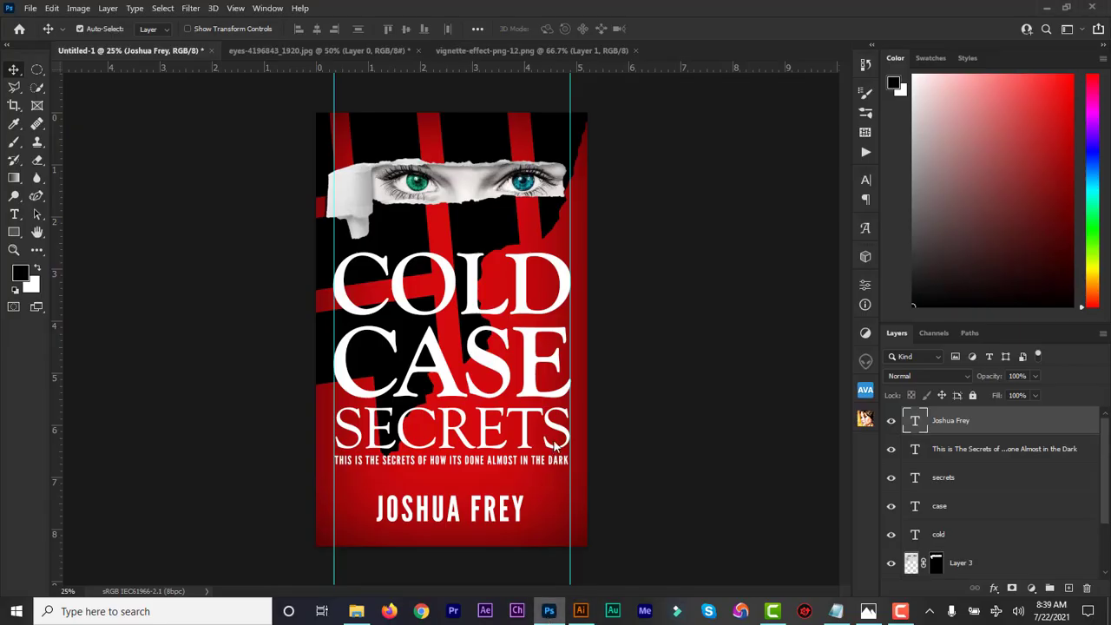
pyautogui.hotkey('ctrl', 'v')
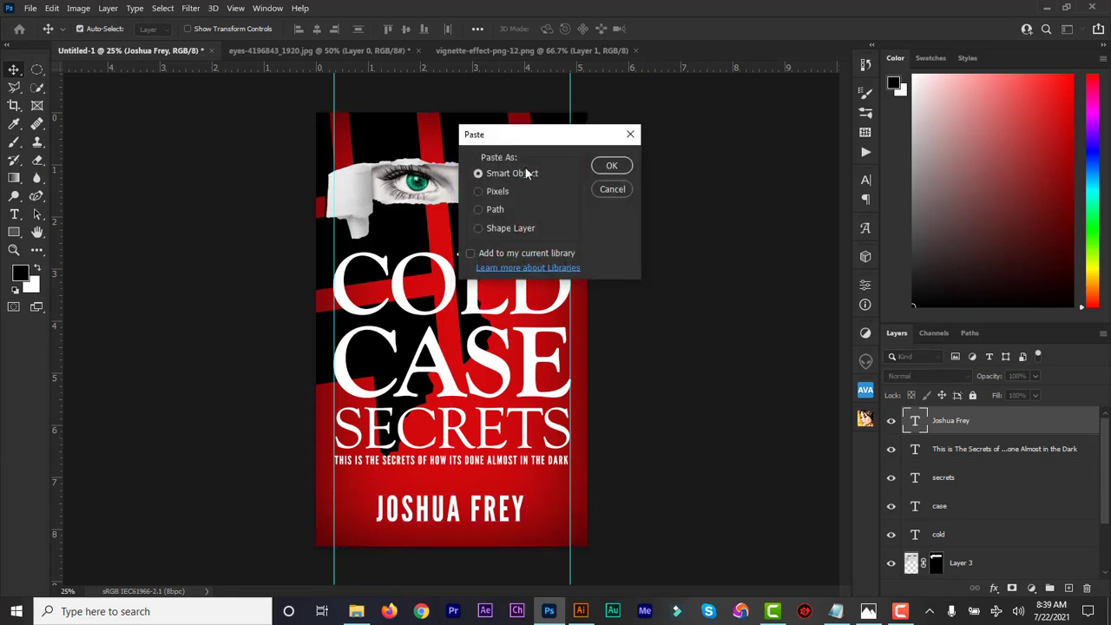
pyautogui.click(613, 168)
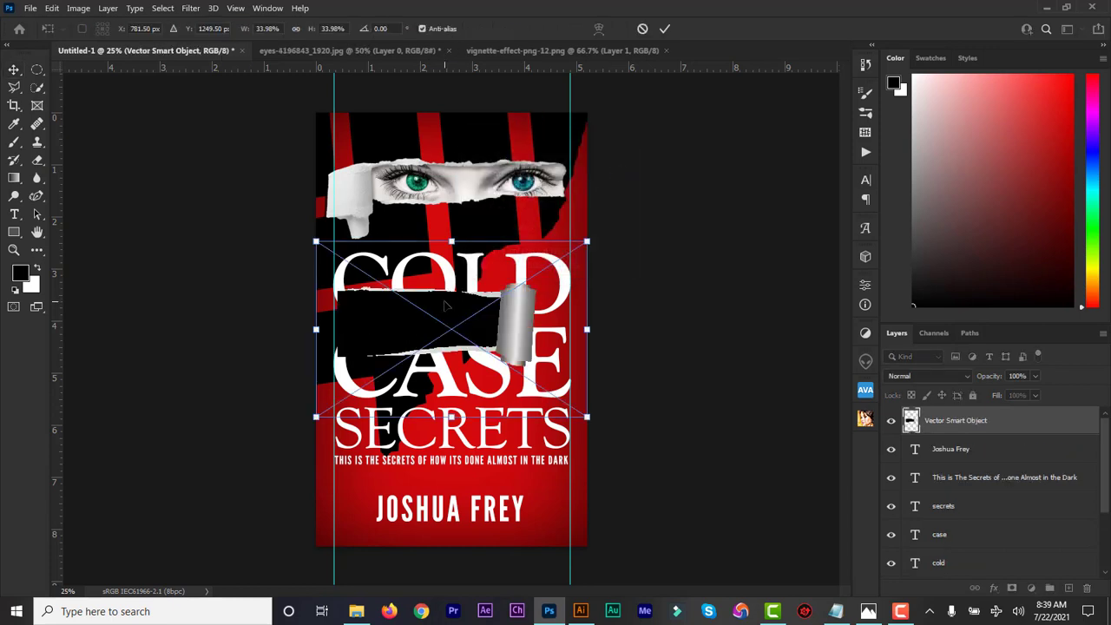
pyautogui.moveTo(524, 336); pyautogui.dragTo(536, 518)
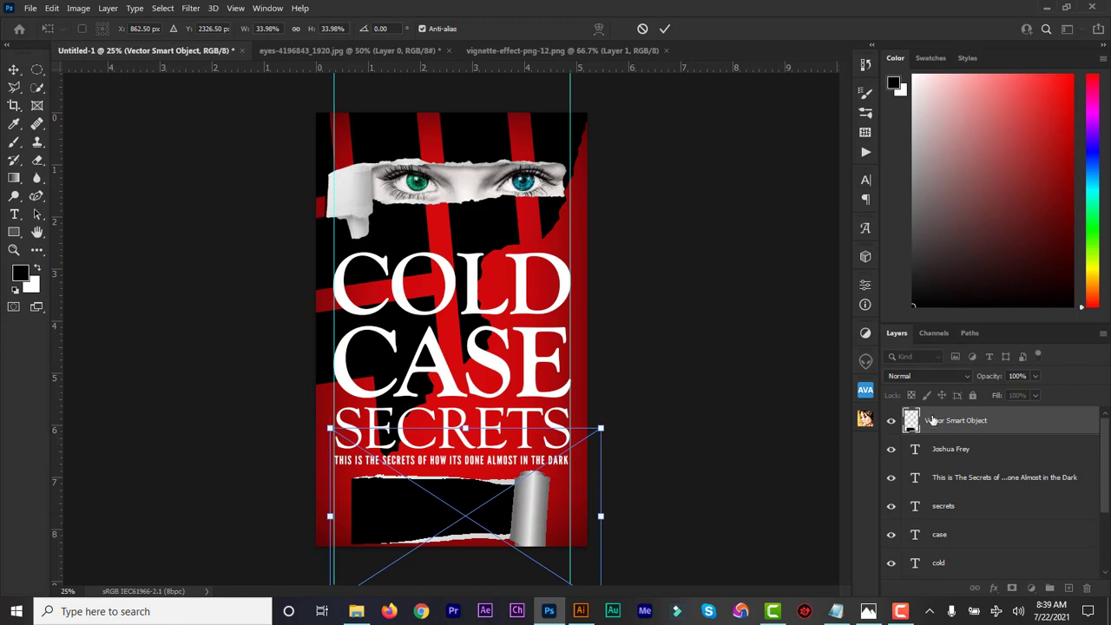
pyautogui.moveTo(949, 425); pyautogui.dragTo(945, 458)
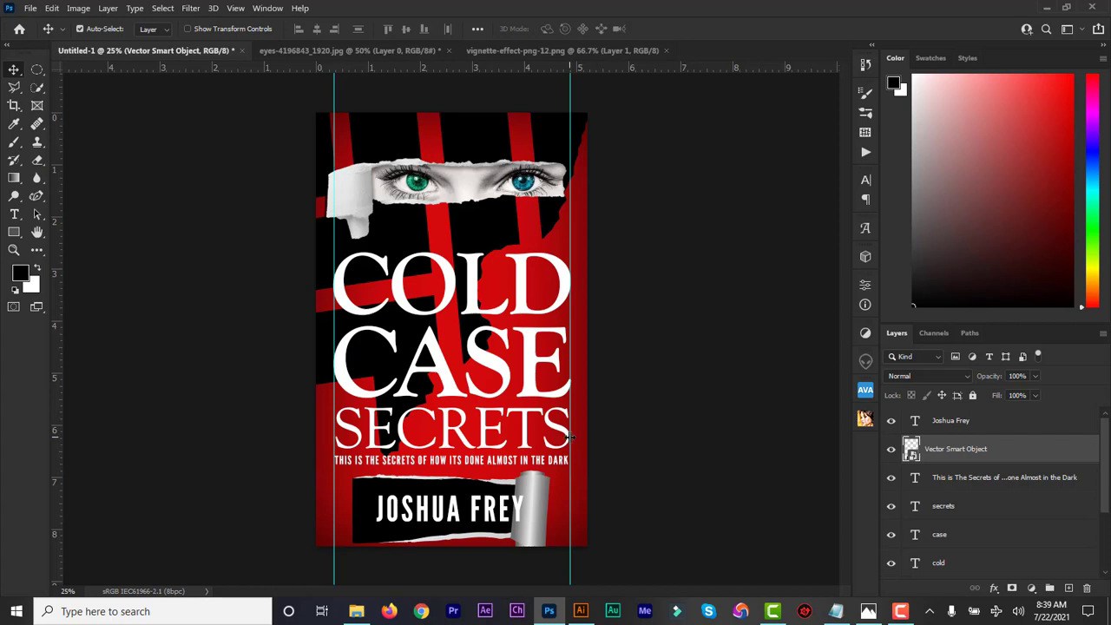
# Scale the strip wider and flatter and centre it behind the author name.
pyautogui.hotkey('ctrl', 't')
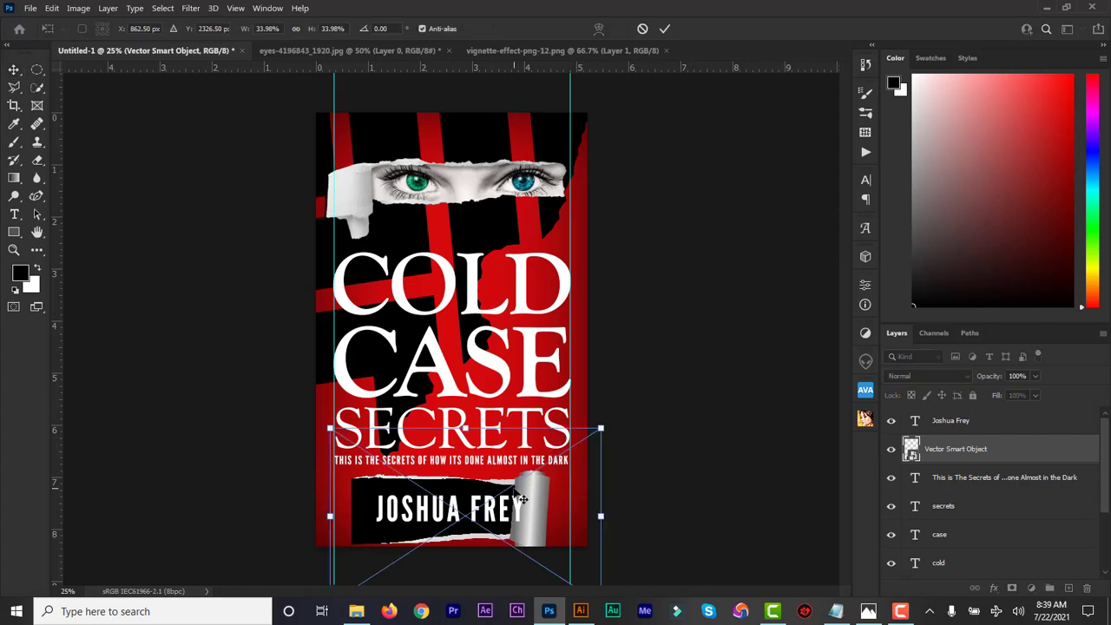
pyautogui.moveTo(601, 515); pyautogui.dragTo(627, 515)
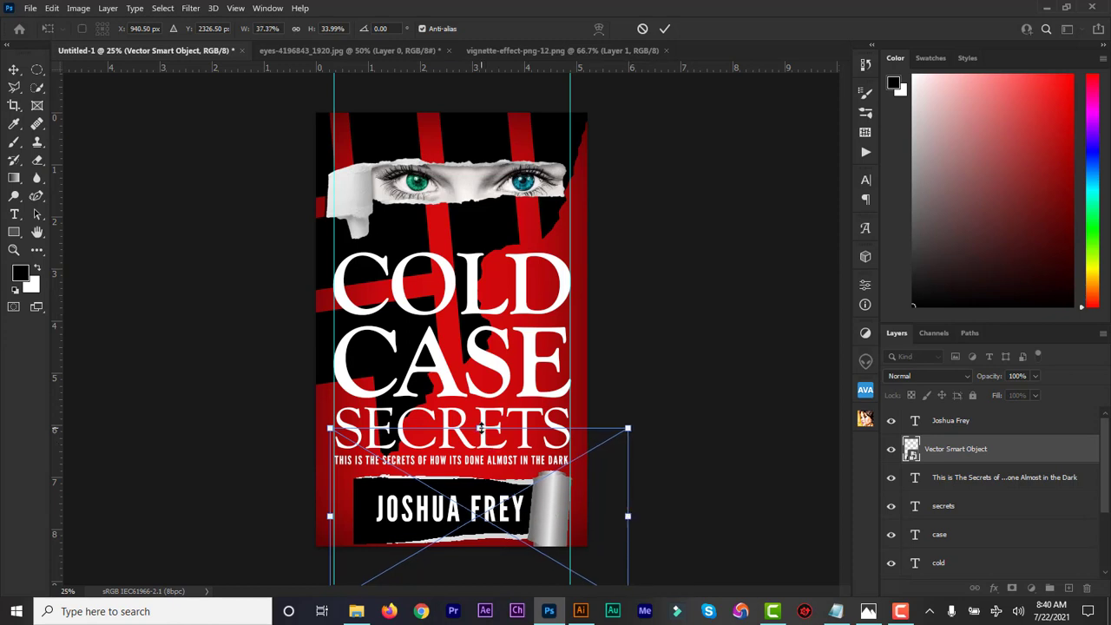
pyautogui.moveTo(480, 428); pyautogui.dragTo(481, 441)
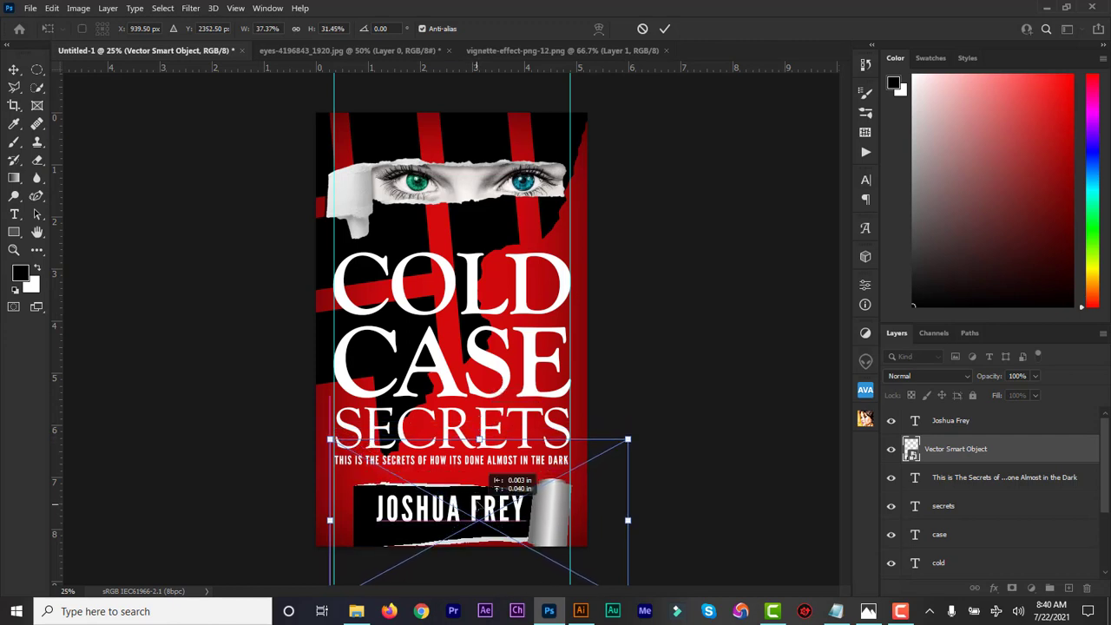
pyautogui.moveTo(494, 487); pyautogui.dragTo(492, 476)
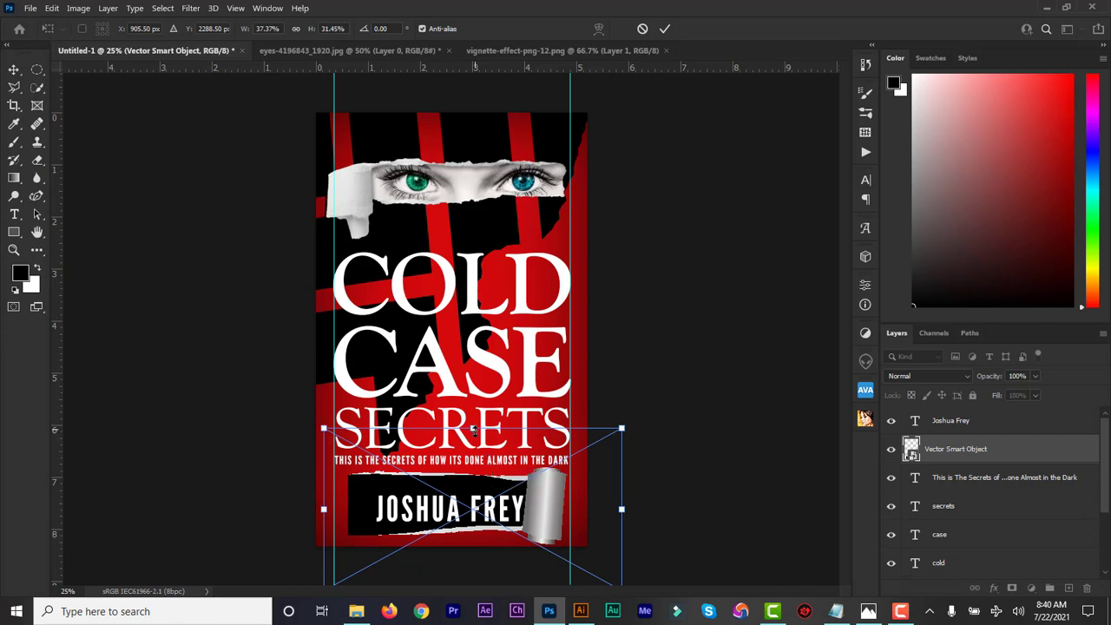
pyautogui.moveTo(473, 428); pyautogui.dragTo(473, 449)
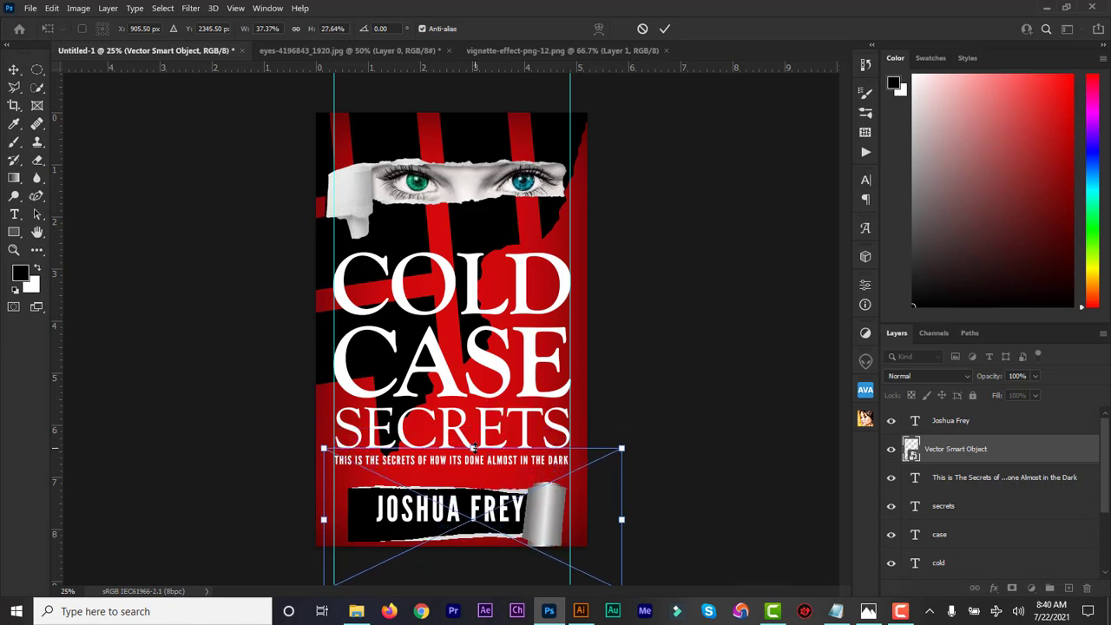
pyautogui.moveTo(484, 512); pyautogui.dragTo(483, 505)
pyautogui.click(665, 28)
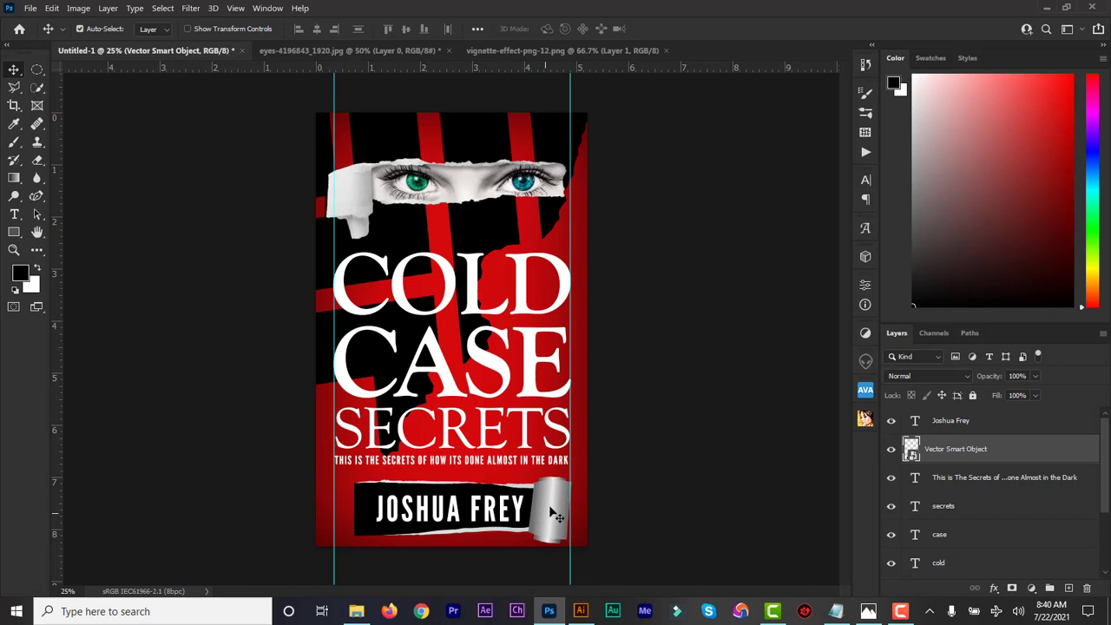
# Hide the silver curl group in Illustrator's 204.eps and compare it against the cover.
pyautogui.click(580, 615)
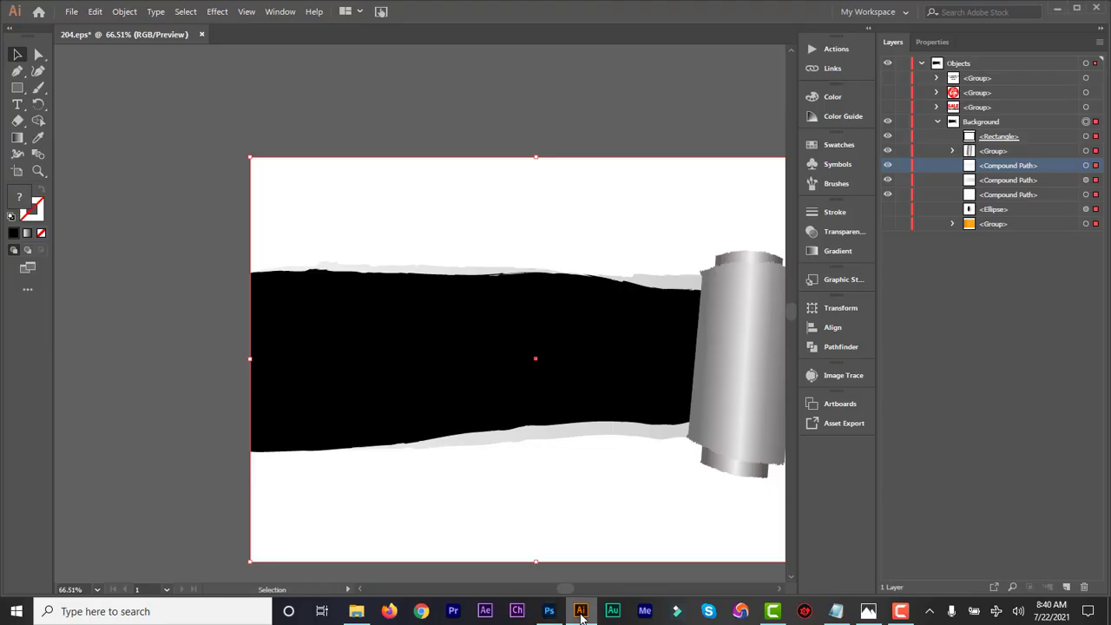
pyautogui.click(887, 152)
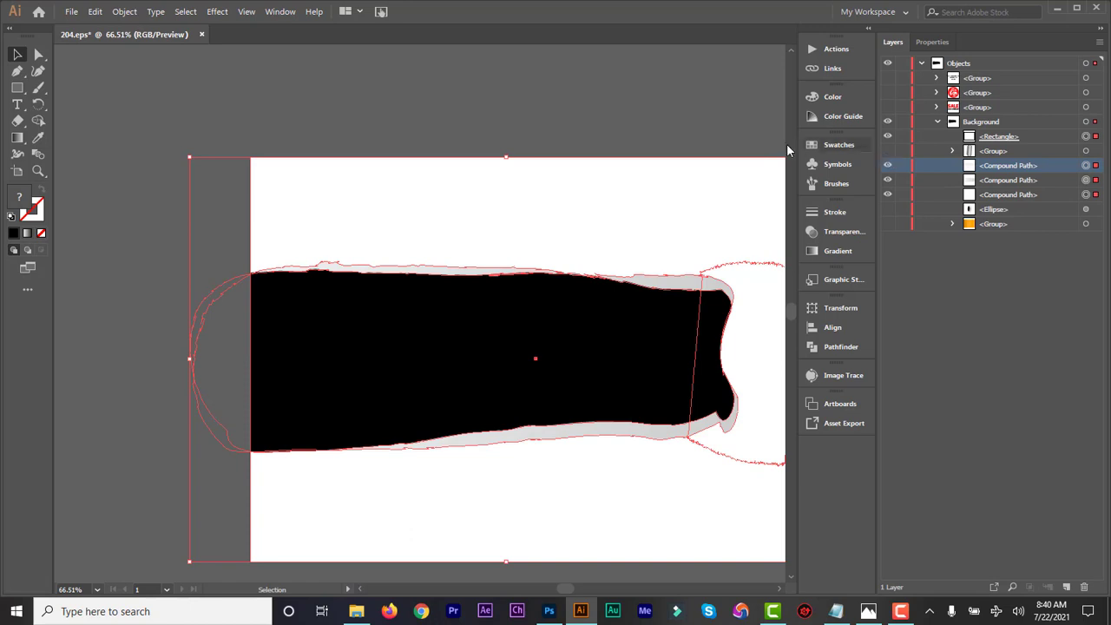
pyautogui.click(549, 612)
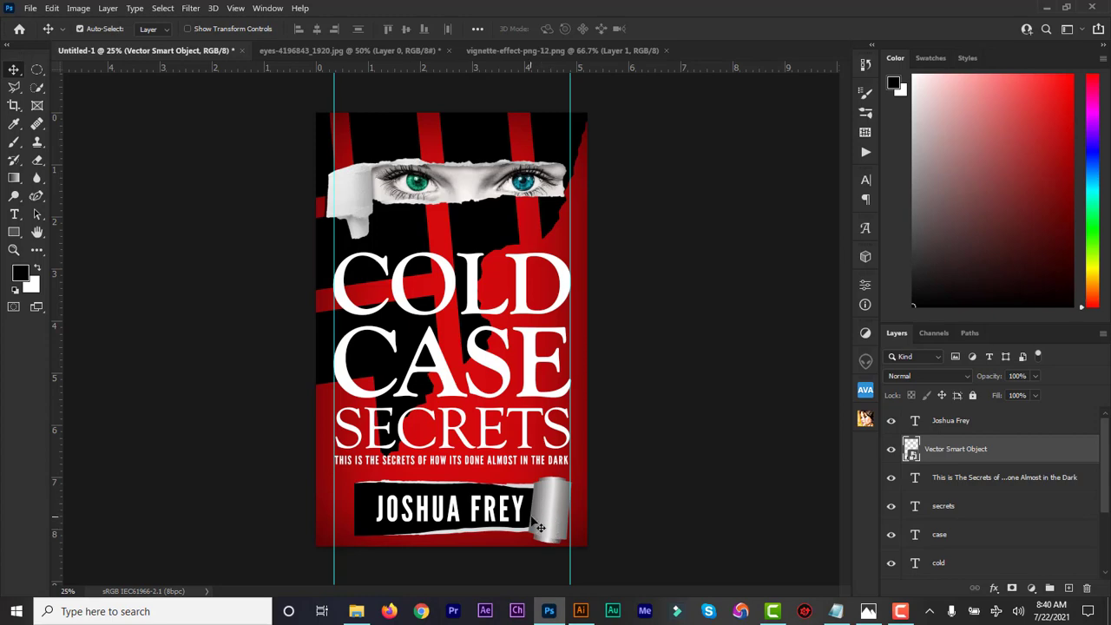
pyautogui.click(581, 613)
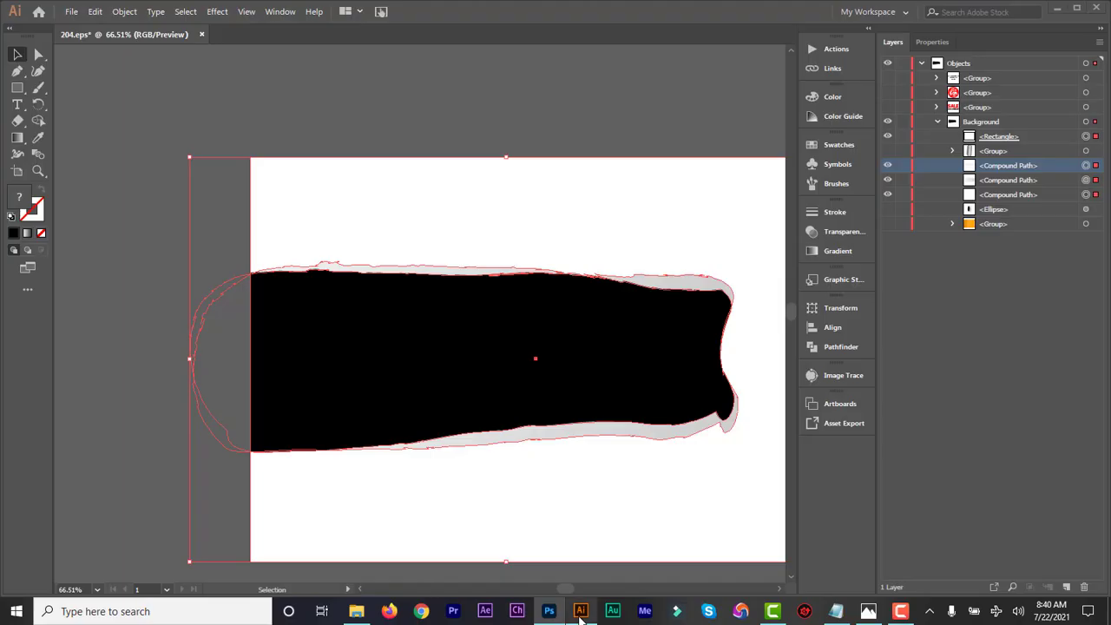
pyautogui.click(550, 613)
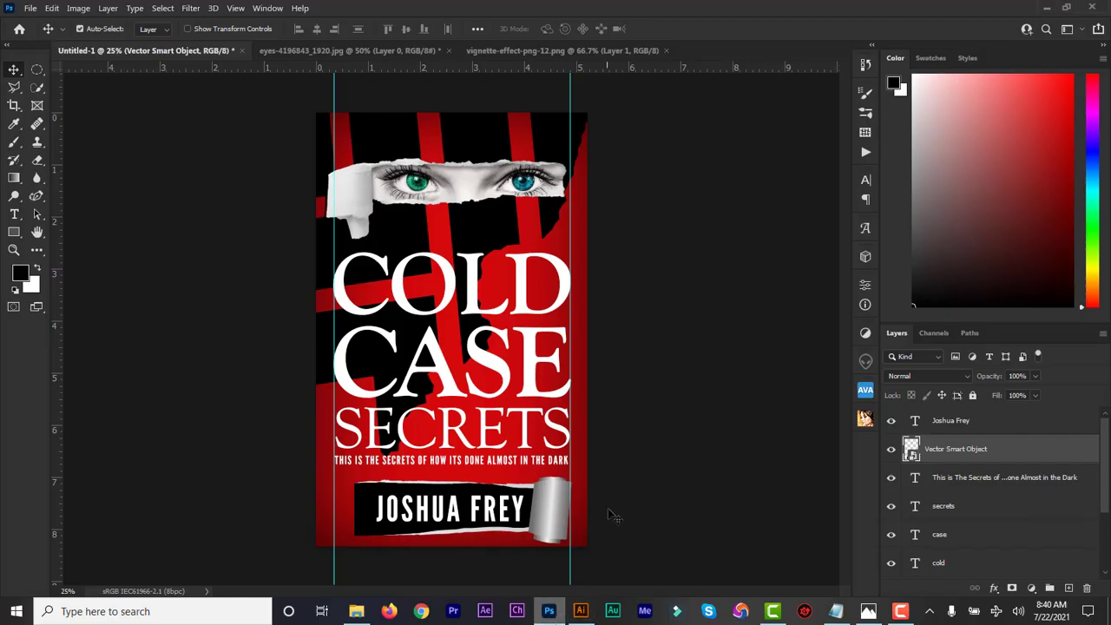
# Toggle the banner layer's visibility and open its smart object contents for editing.
pyautogui.click(891, 450)
pyautogui.click(891, 450)
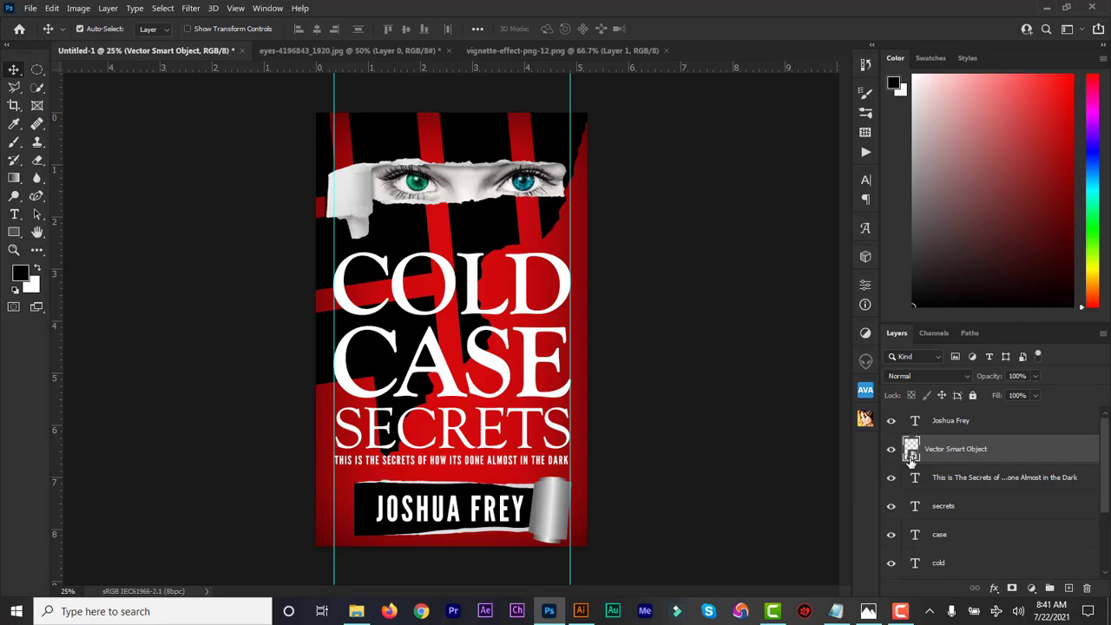
pyautogui.doubleClick(910, 453)
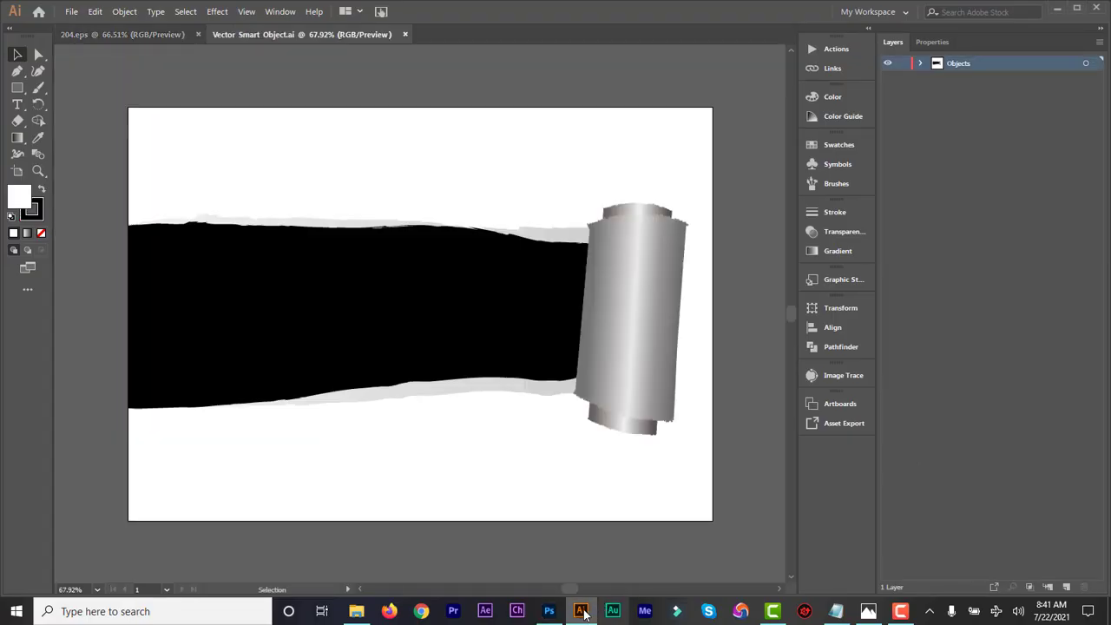
pyautogui.click(557, 614)
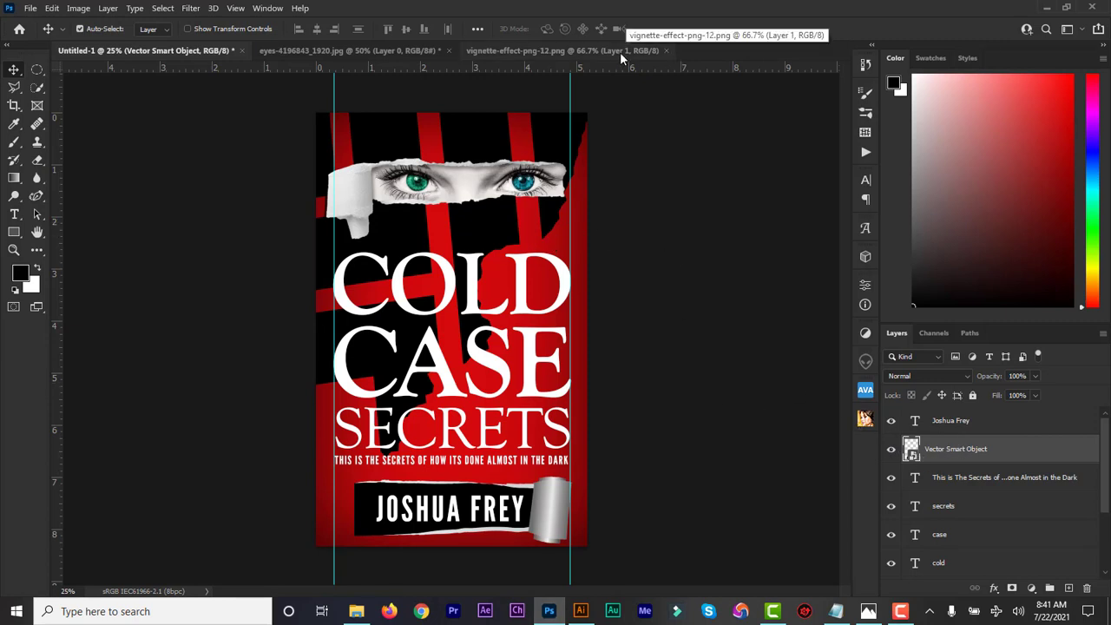
# Look through the vignette and eyes documents, then reopen the banner's vector smart object.
pyautogui.click(546, 50)
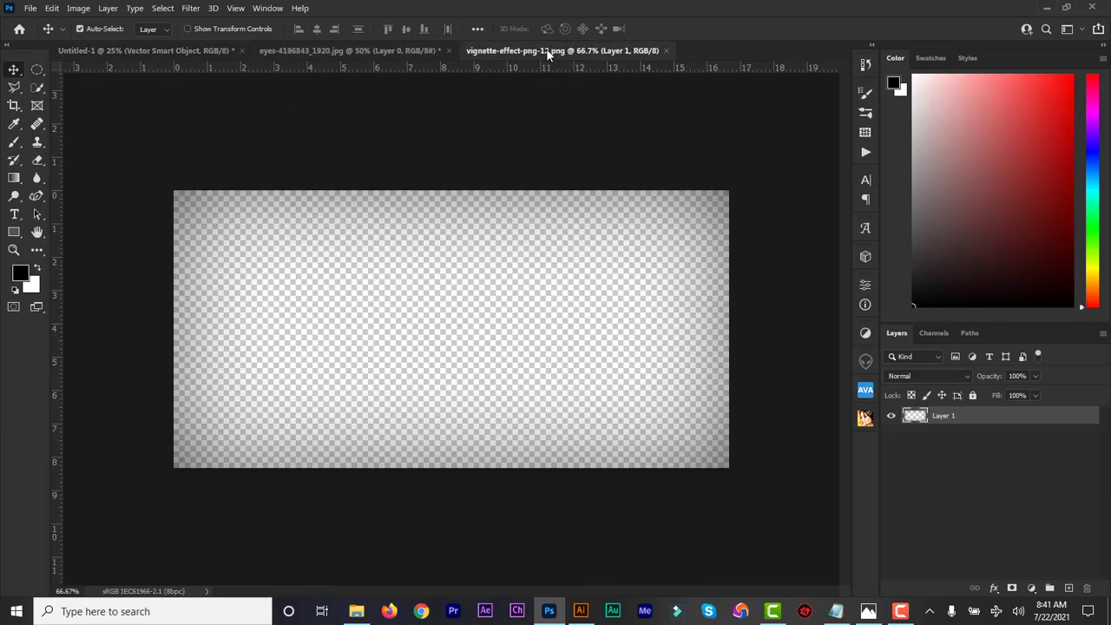
pyautogui.click(396, 49)
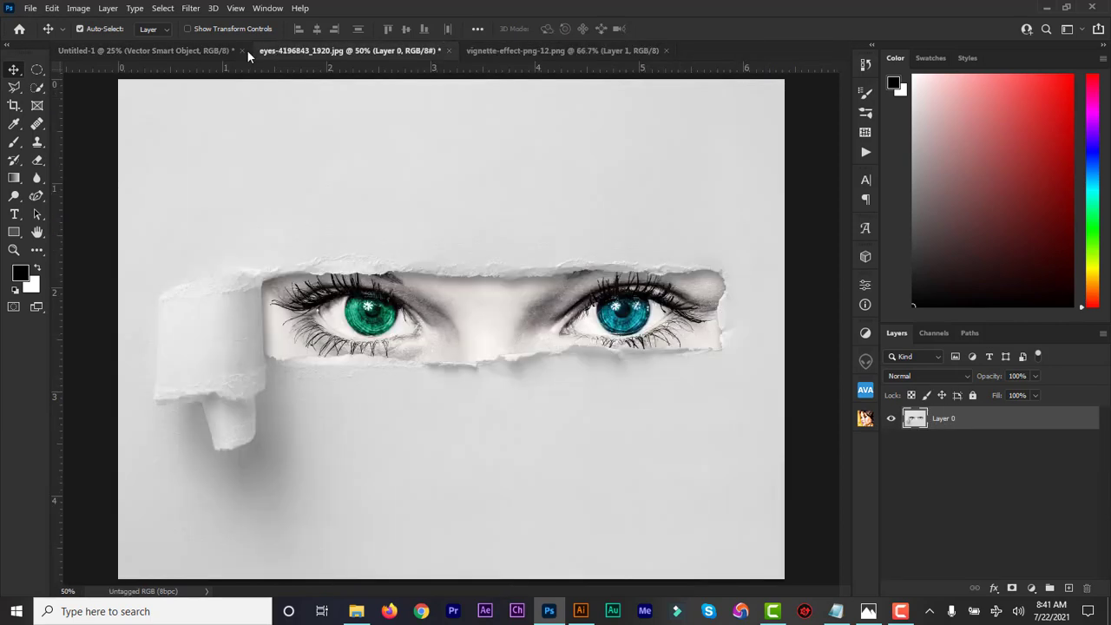
pyautogui.click(174, 51)
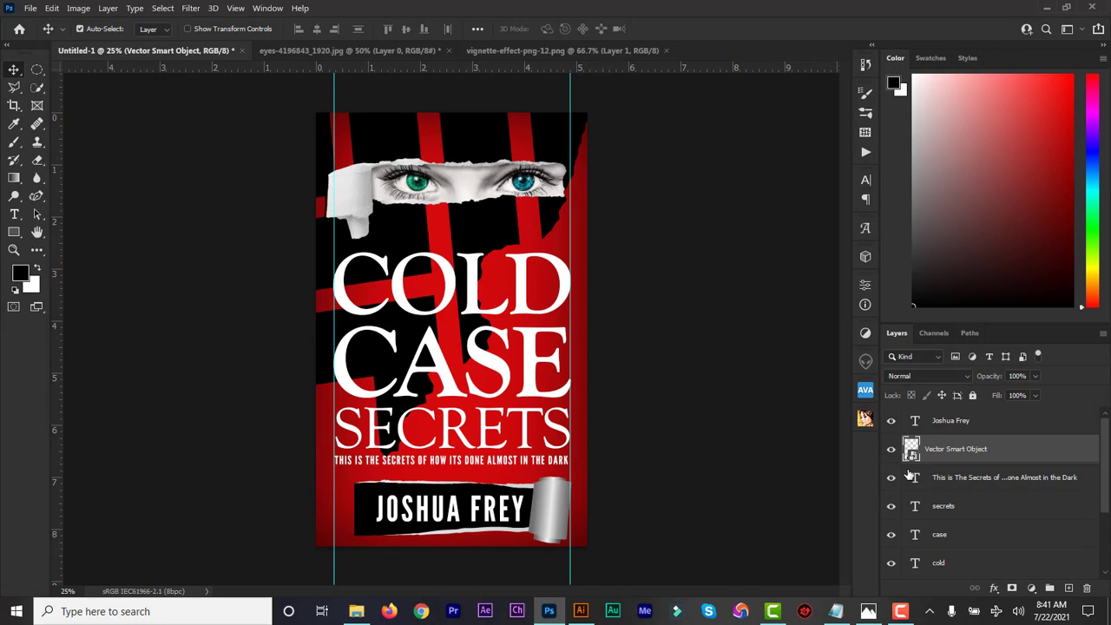
pyautogui.doubleClick(547, 508)
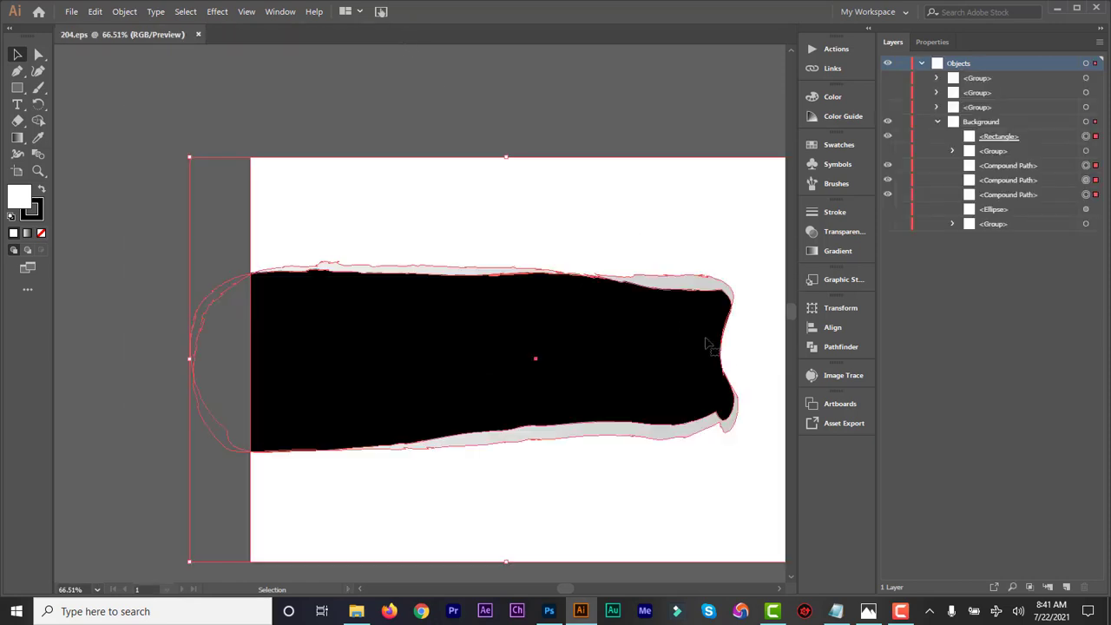
# Show the silver curl group again in 204.eps and return to the Photoshop cover.
pyautogui.click(887, 151)
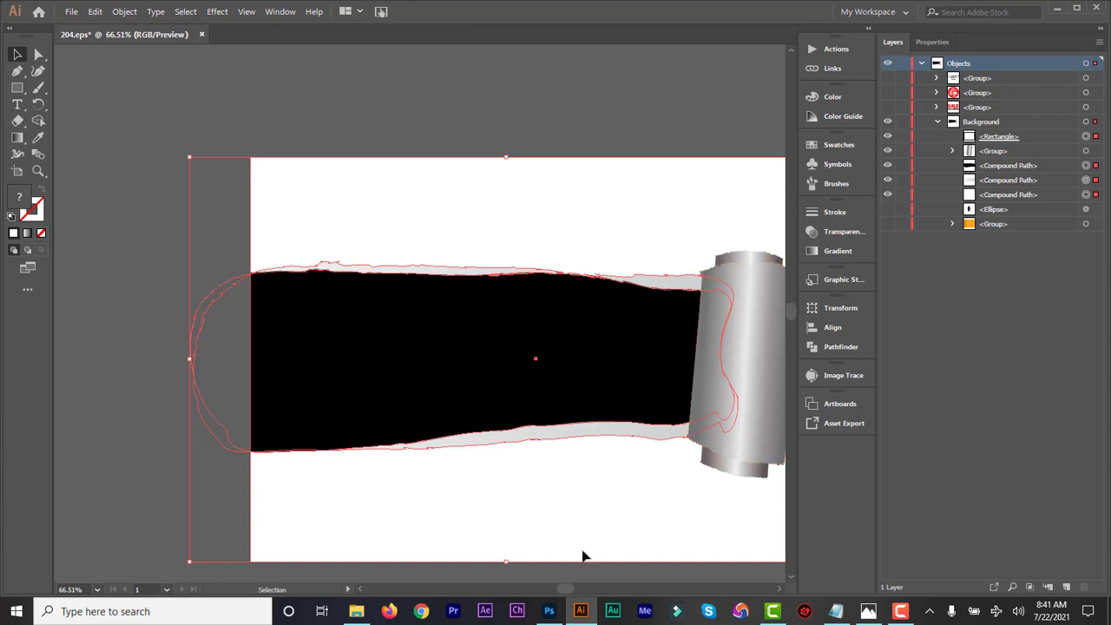
pyautogui.click(548, 611)
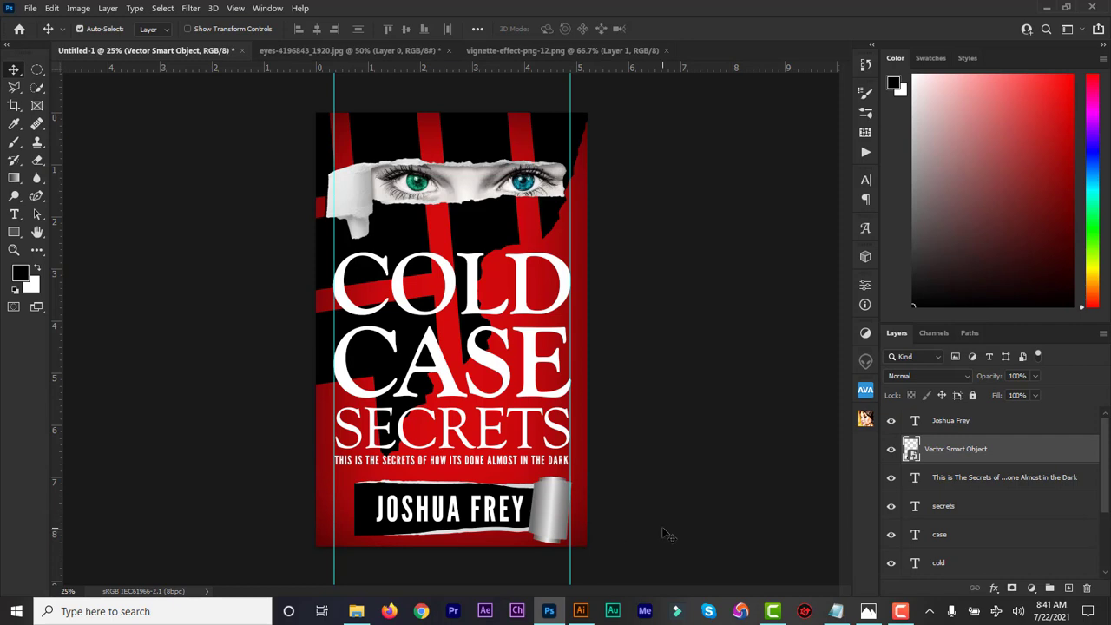
# Horizontally centre the author name and the layers down to BG images on the cover.
pyautogui.click(553, 503)
pyautogui.scroll(-2, 1109, 473)
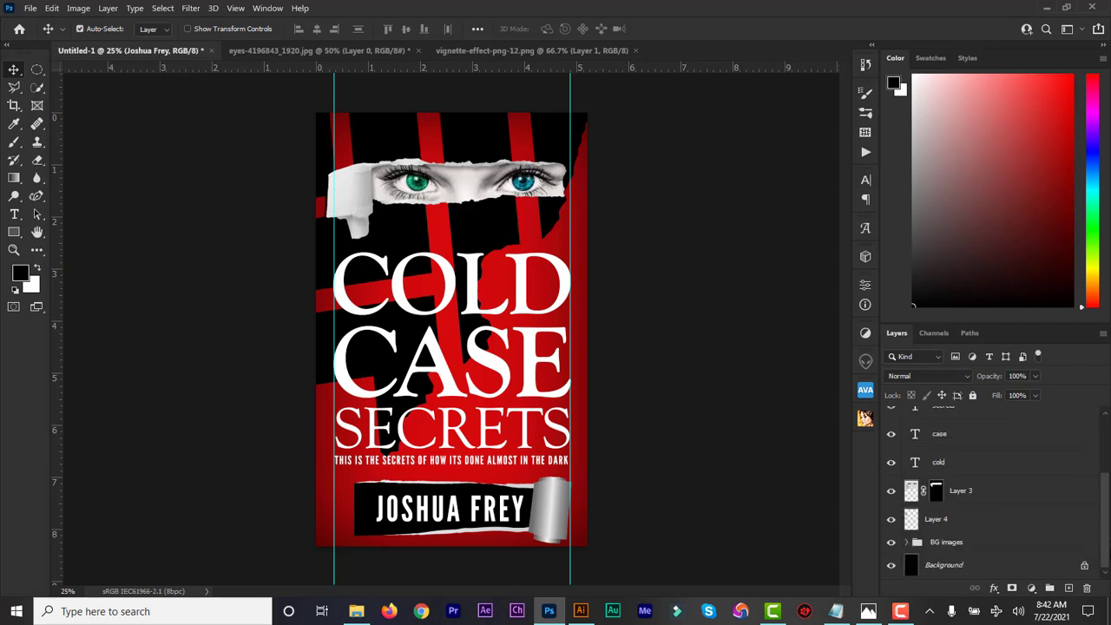
pyautogui.keyDown('shift'); pyautogui.click(955, 544); pyautogui.keyUp('shift')
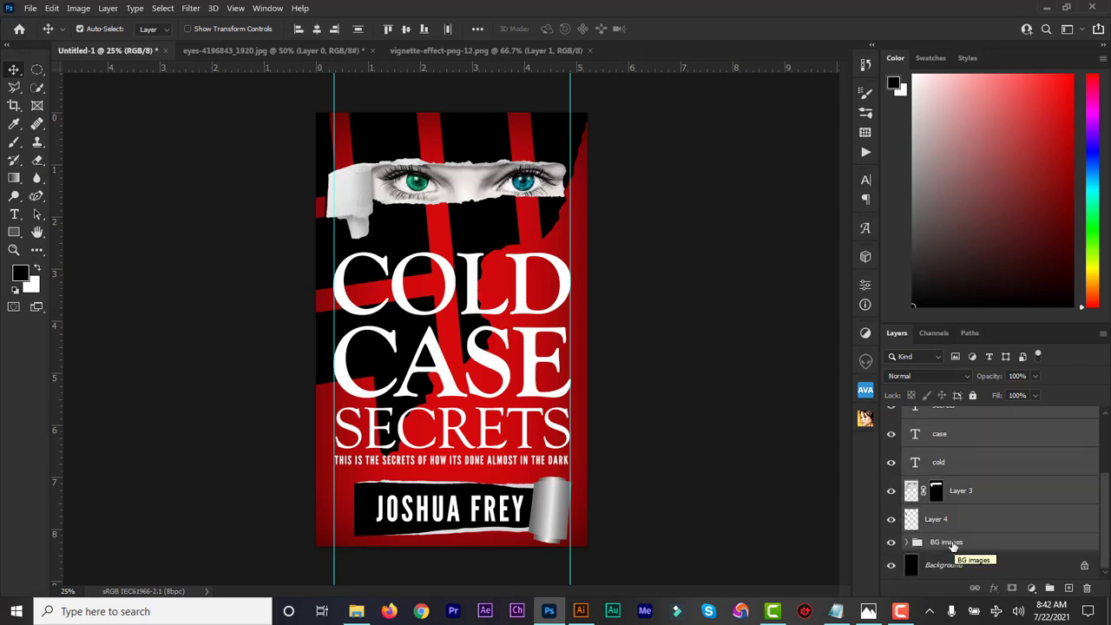
pyautogui.click(318, 30)
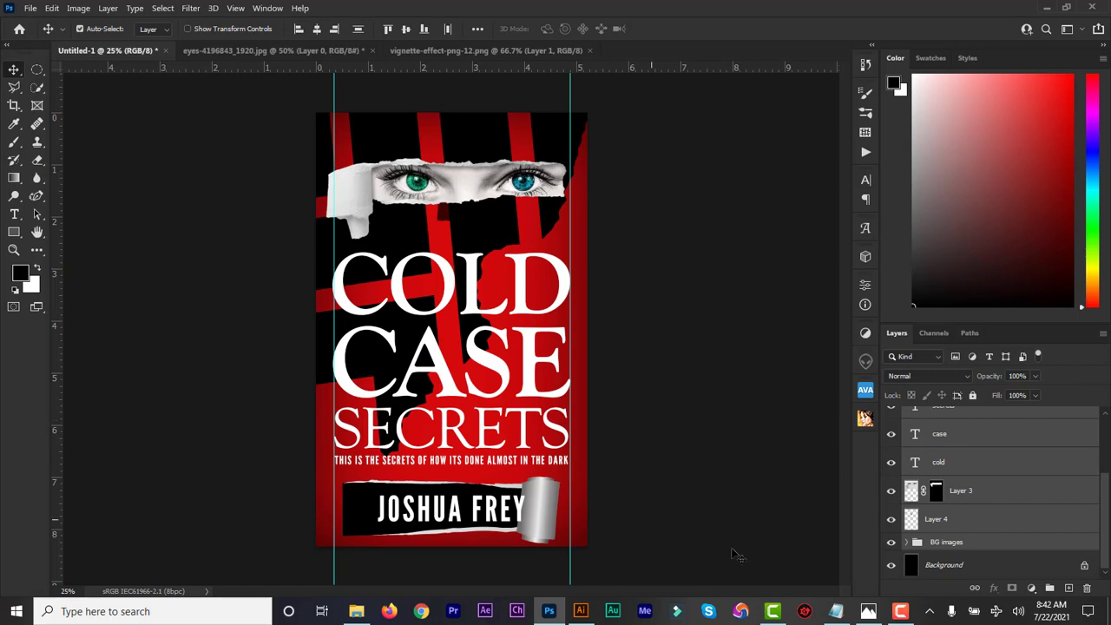
# Move Layer 3 above the Vector Smart Object and nudge the eyes image right and back.
pyautogui.click(998, 557)
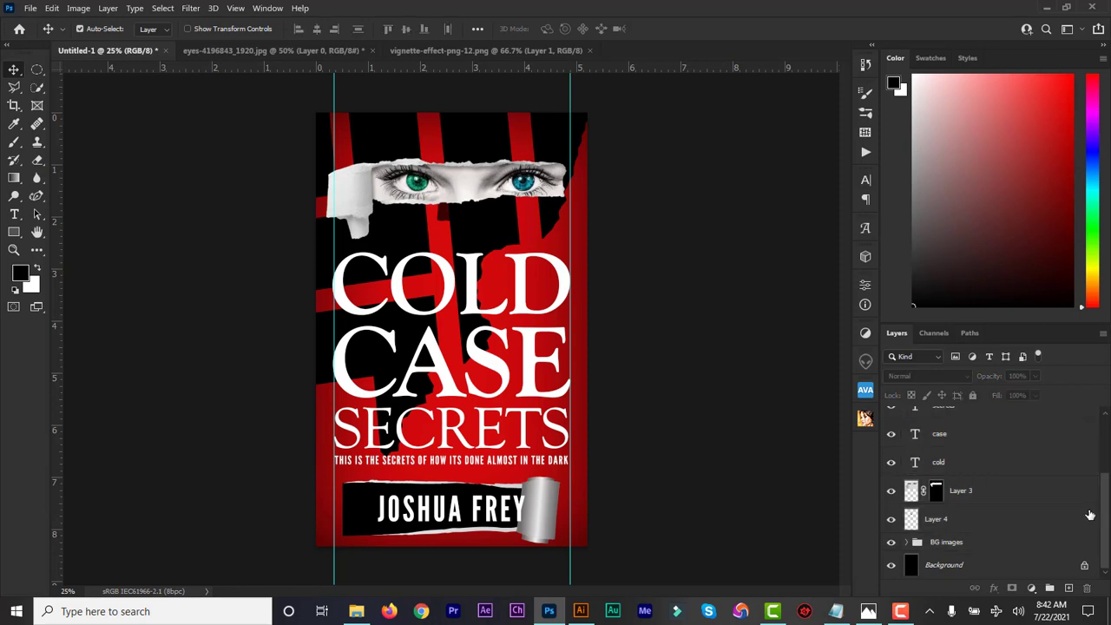
pyautogui.scroll(3, 1103, 517)
pyautogui.moveTo(1109, 467); pyautogui.dragTo(1109, 460)
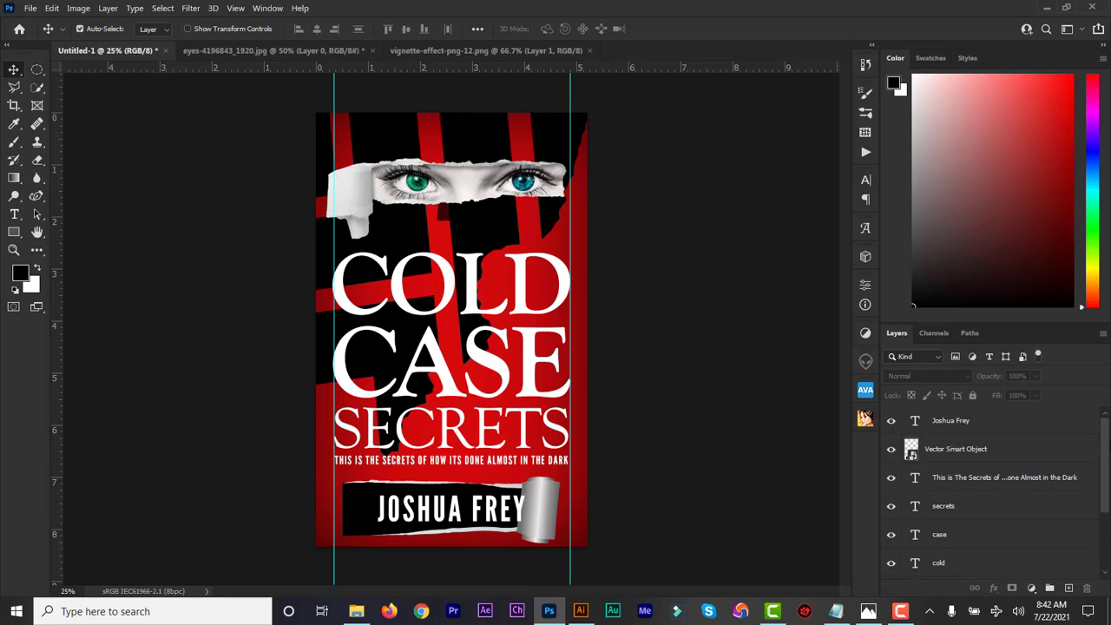
pyautogui.scroll(-3, 1108, 463)
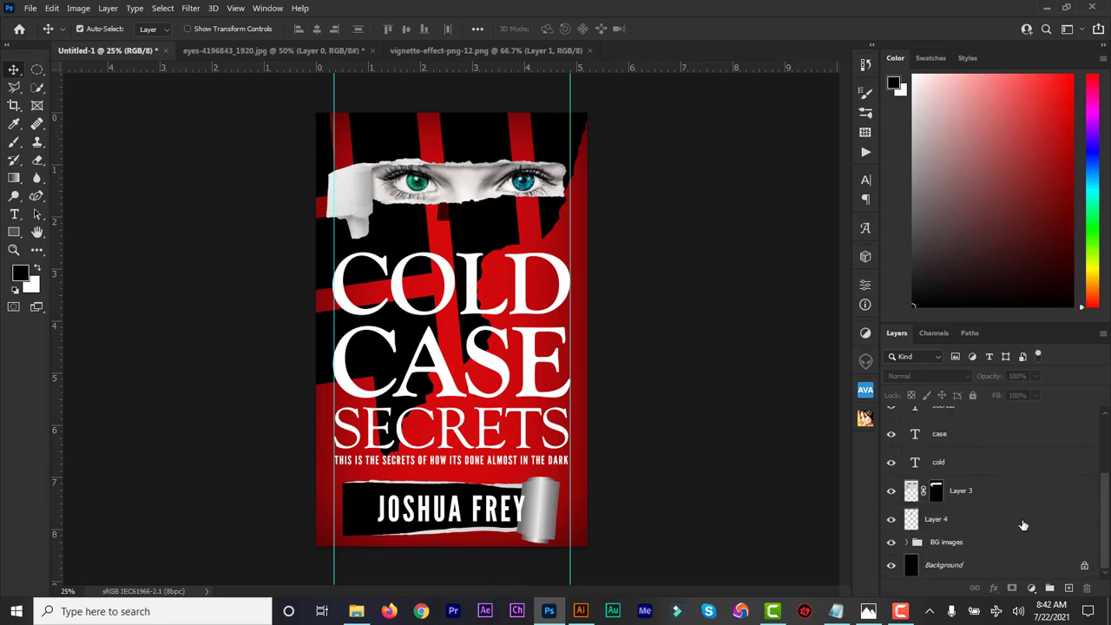
pyautogui.moveTo(965, 505); pyautogui.dragTo(973, 444)
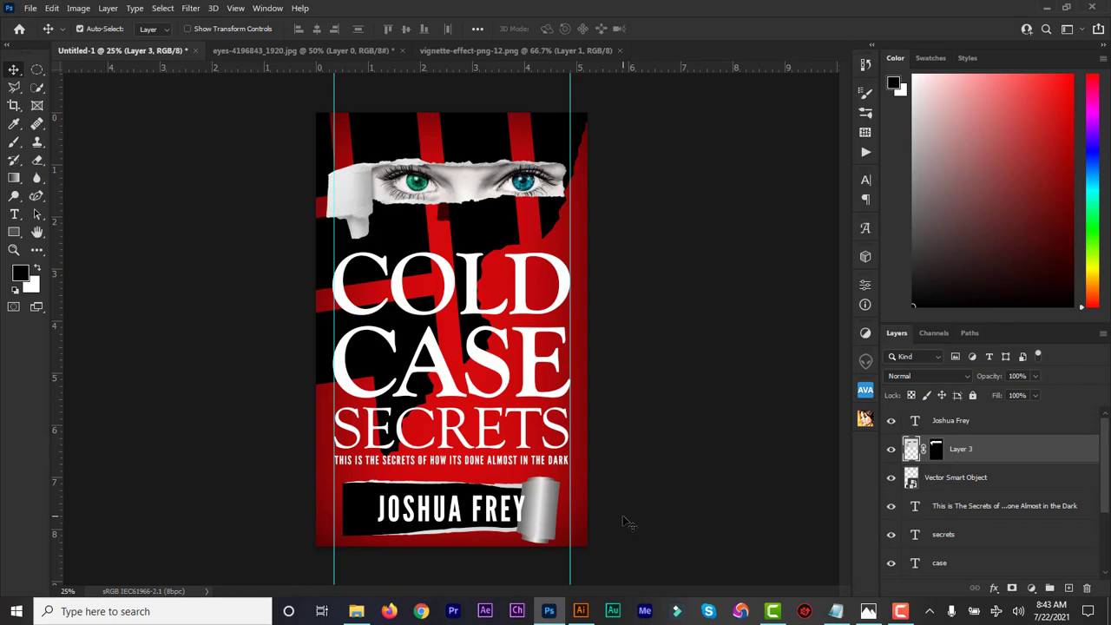
pyautogui.press('Right')
pyautogui.press('Right')
pyautogui.press('Right')
pyautogui.press('Right')
pyautogui.press('Right')
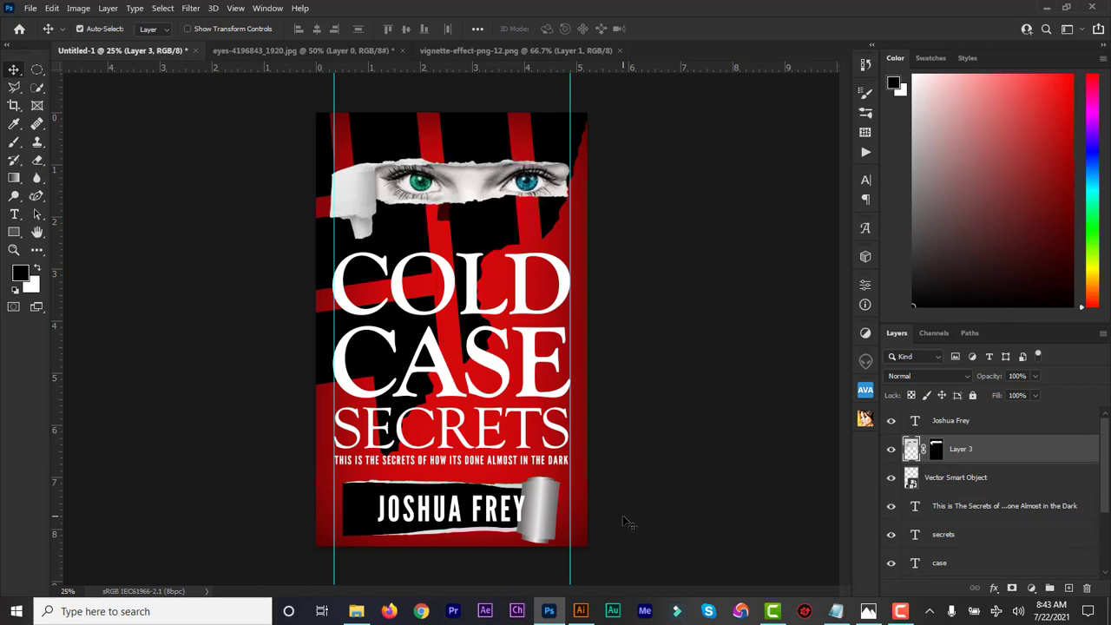
pyautogui.press('Left')
pyautogui.press('Left')
pyautogui.press('Left')
pyautogui.press('Left')
pyautogui.press('Left')
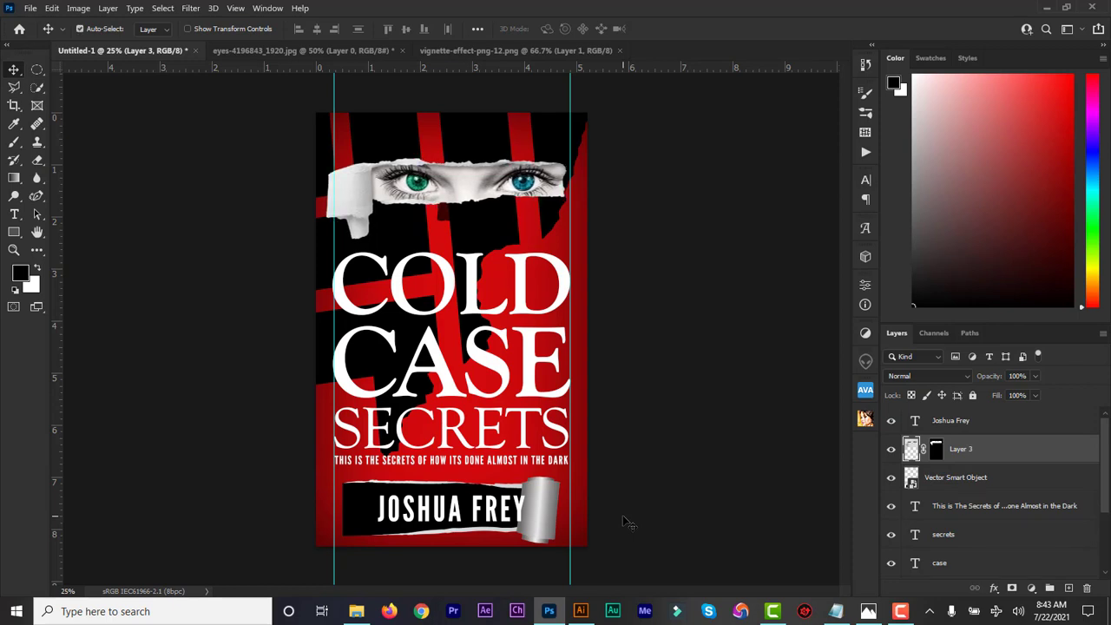
# Move Layer 3 to the top of the stack, then select the author text with the banner.
pyautogui.click(938, 425)
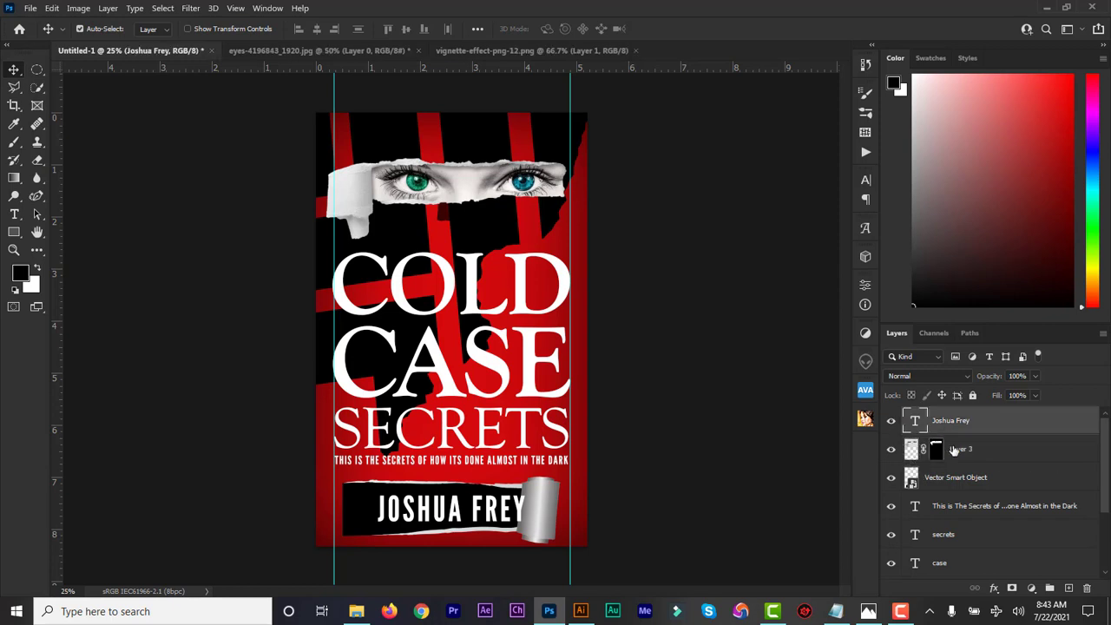
pyautogui.click(953, 449)
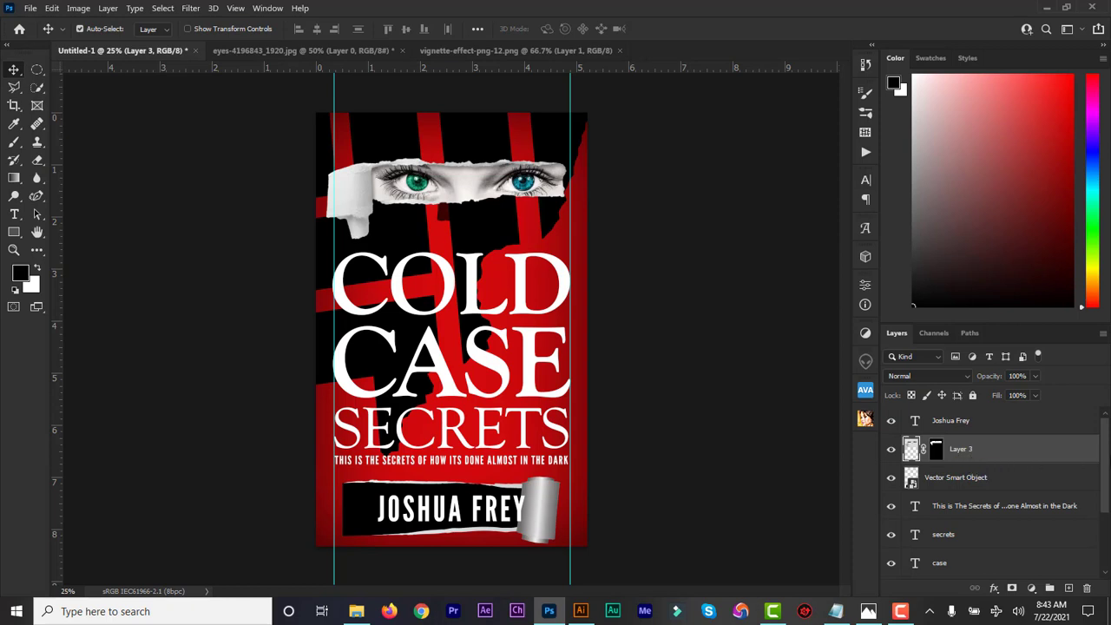
pyautogui.moveTo(1106, 458)
pyautogui.mouseDown()
pyautogui.moveTo(1103, 524)
pyautogui.moveTo(1107, 447)
pyautogui.mouseUp()
pyautogui.moveTo(939, 482); pyautogui.dragTo(946, 441)
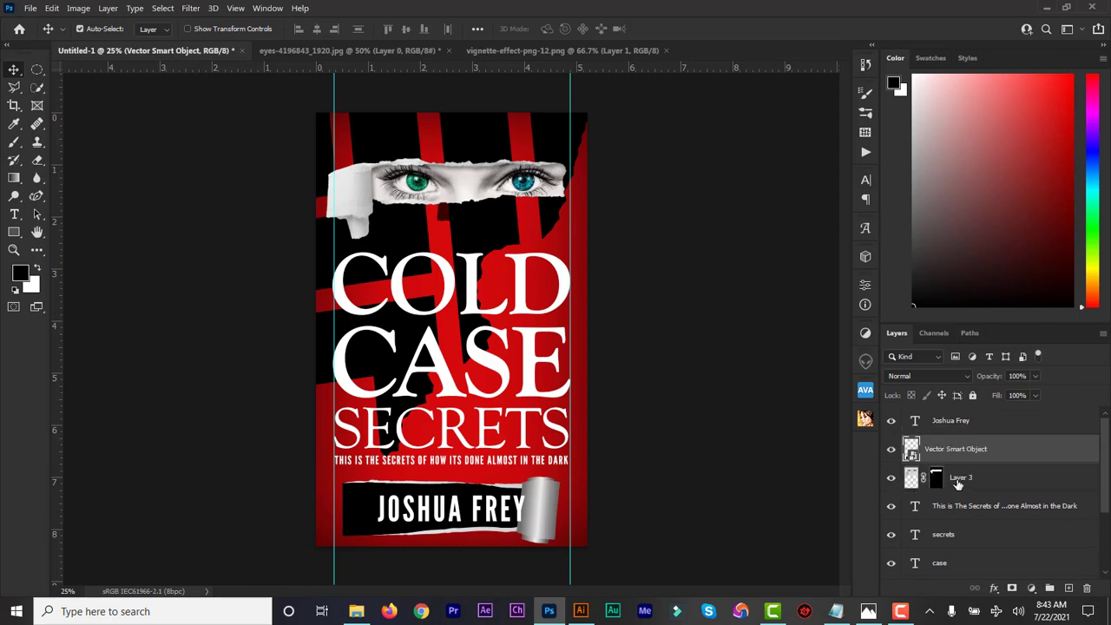
pyautogui.moveTo(958, 484); pyautogui.dragTo(954, 421)
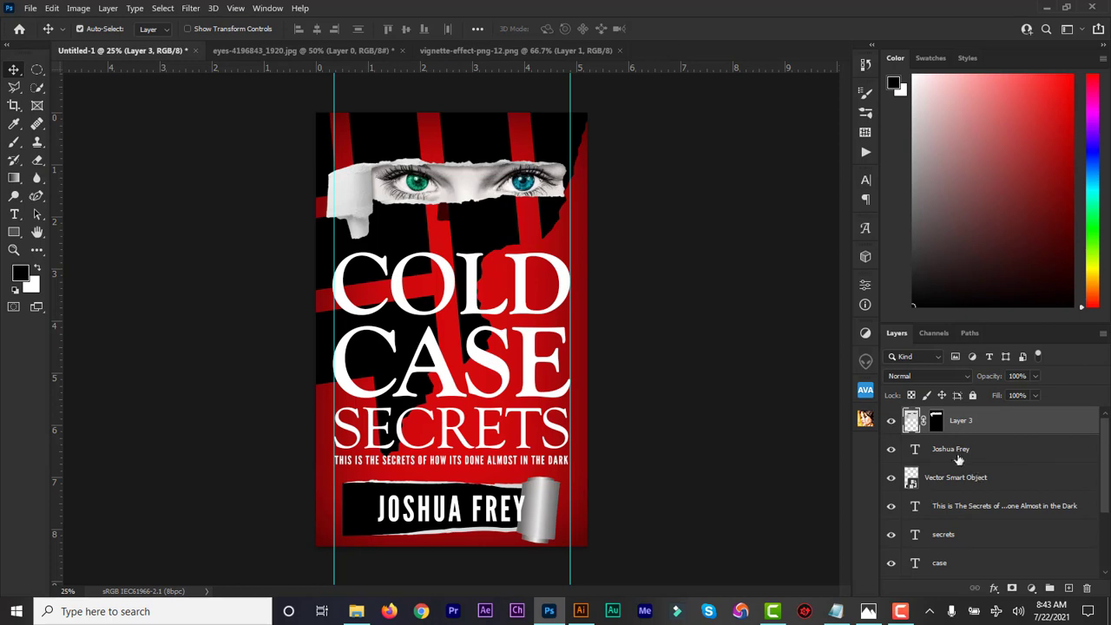
pyautogui.click(957, 454)
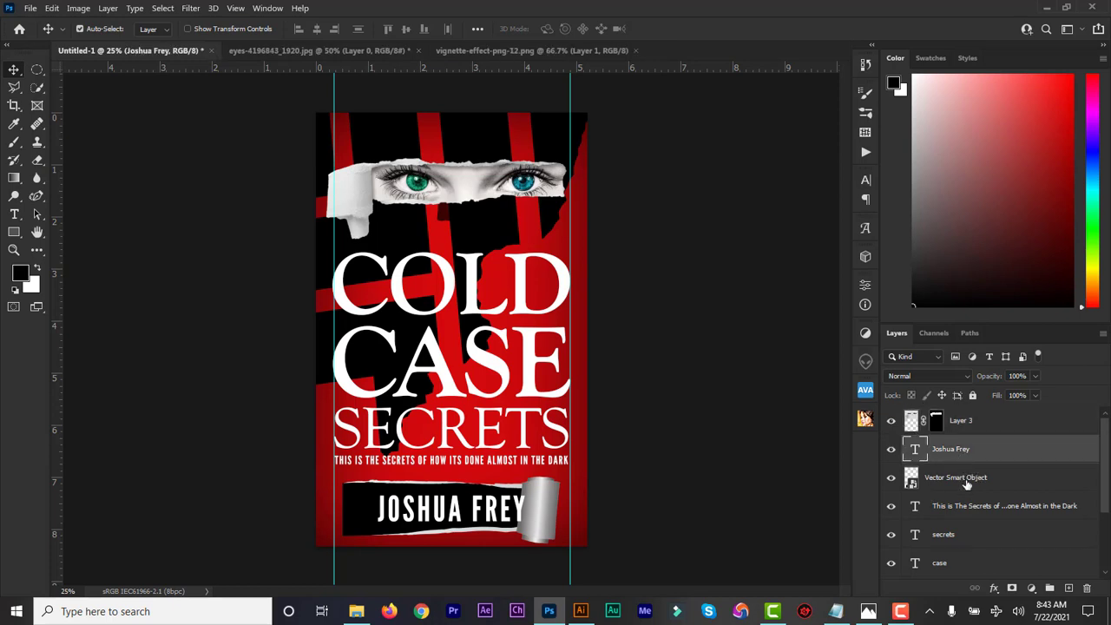
pyautogui.keyDown('shift'); pyautogui.click(966, 483); pyautogui.keyUp('shift')
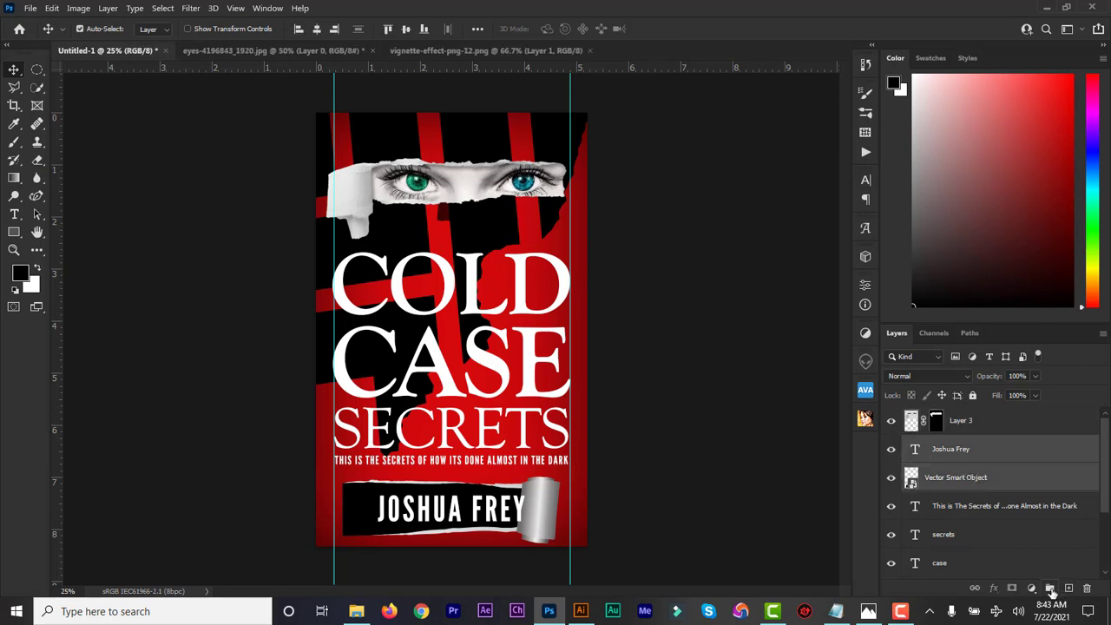
# Group the author name and banner layers into a group named 'Author'.
pyautogui.click(1050, 589)
pyautogui.doubleClick(943, 443)
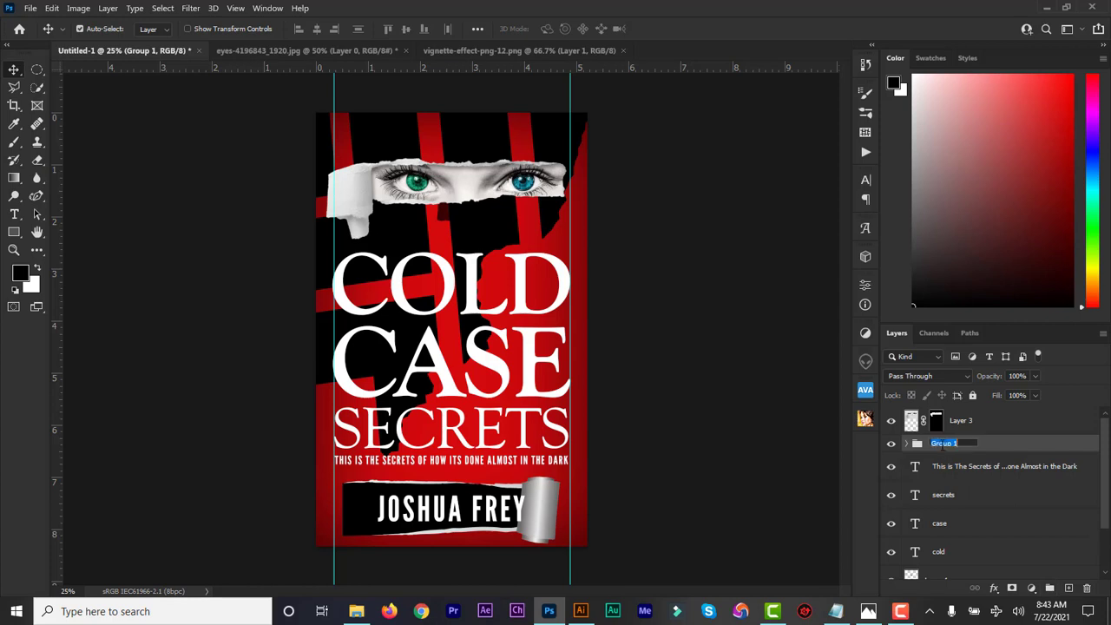
pyautogui.write('Author')
pyautogui.press('Return')
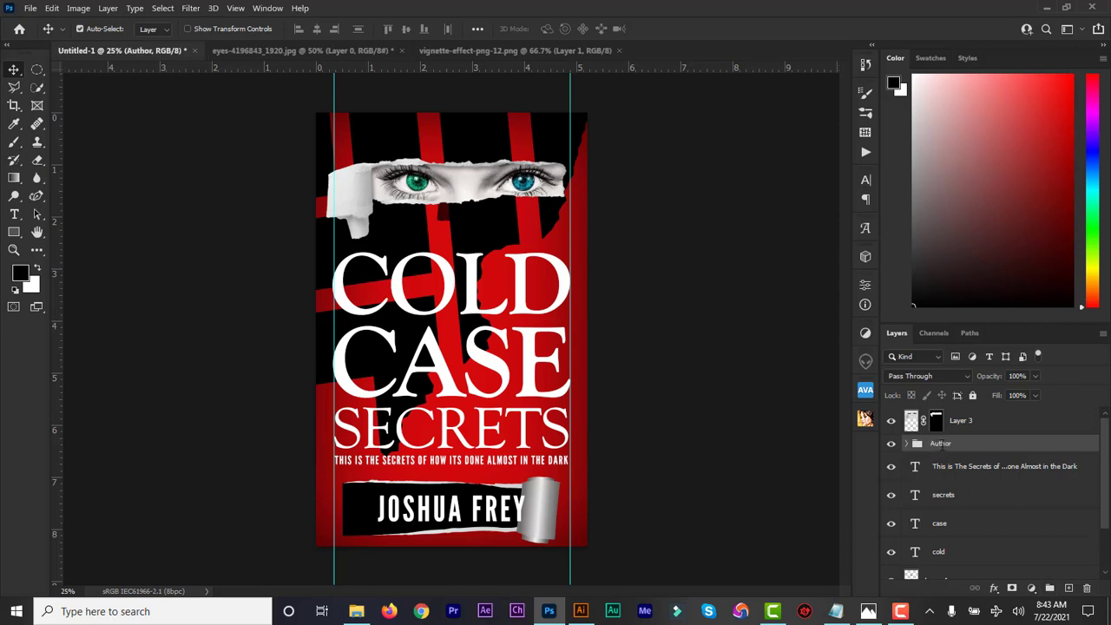
# Group the tagline, secrets, case and cold text layers into a group named 'Title'.
pyautogui.click(944, 467)
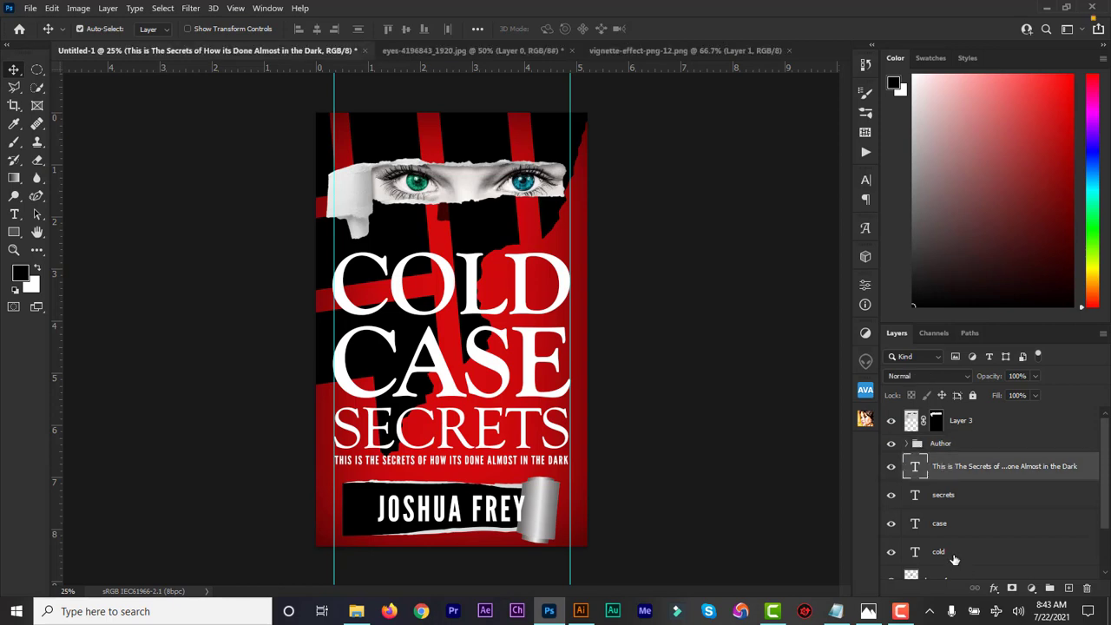
pyautogui.keyDown('shift'); pyautogui.click(953, 559); pyautogui.keyUp('shift')
pyautogui.click(1049, 588)
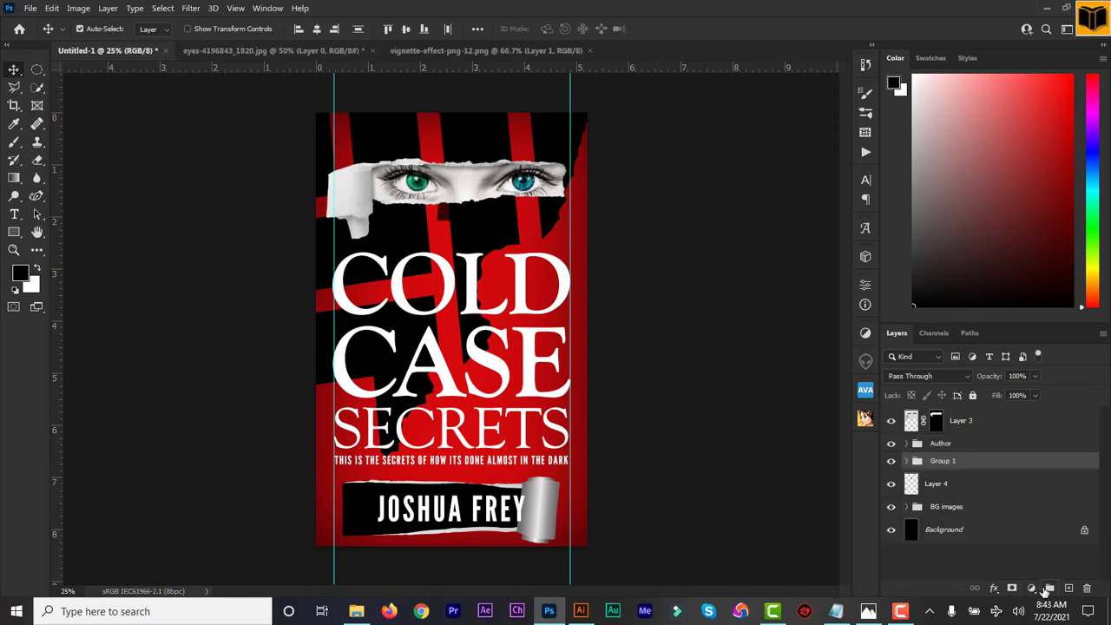
pyautogui.doubleClick(947, 469)
pyautogui.write('T')
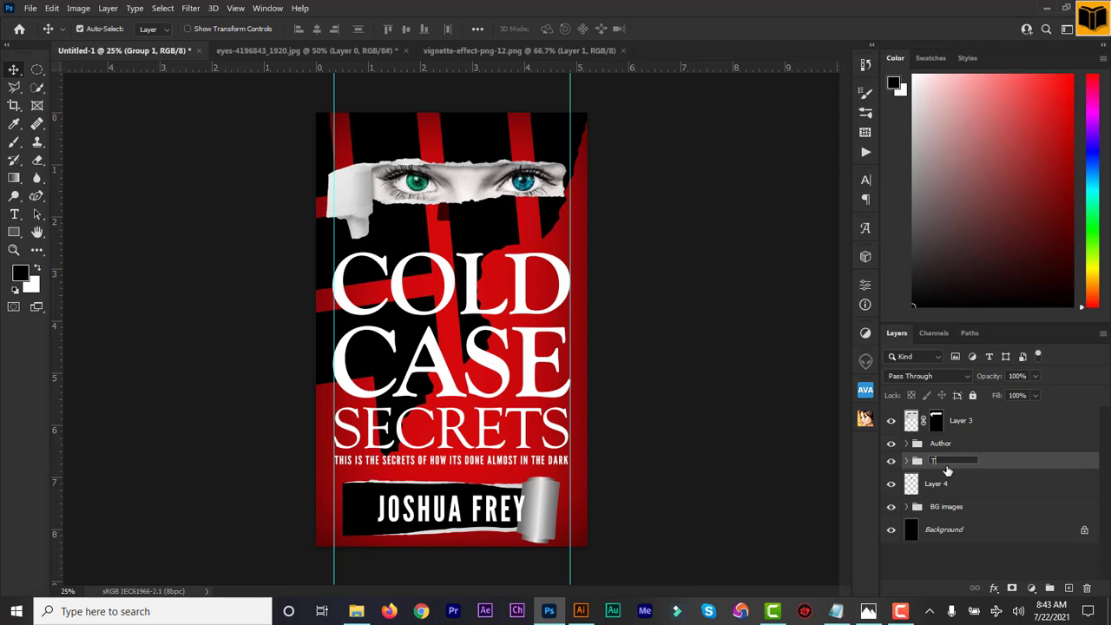
pyautogui.write('itle')
pyautogui.press('Return')
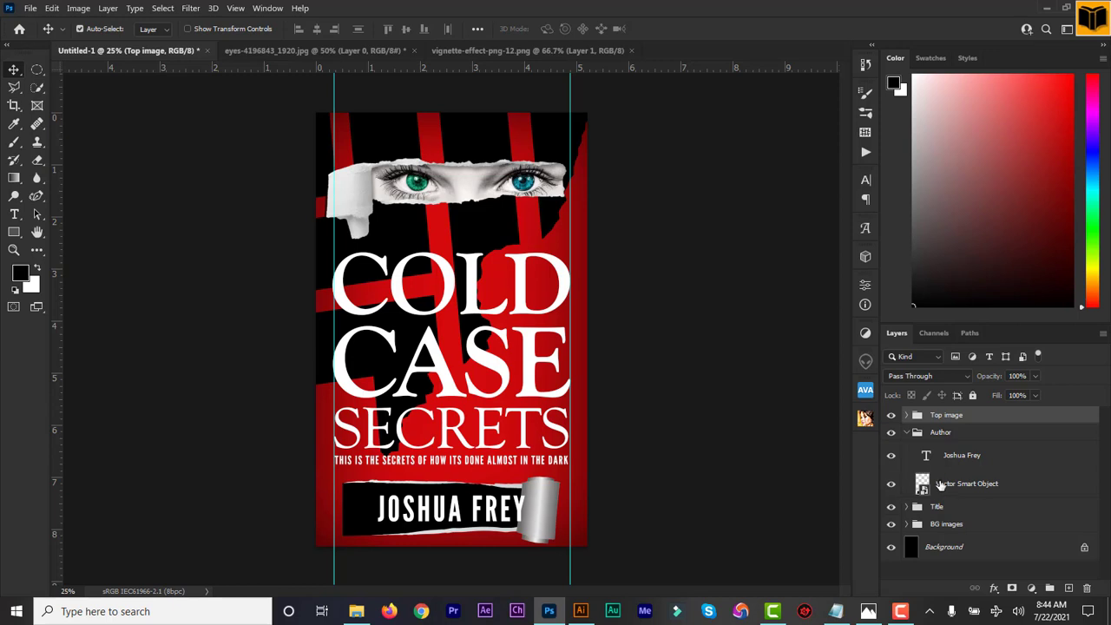
pyautogui.click(942, 459)
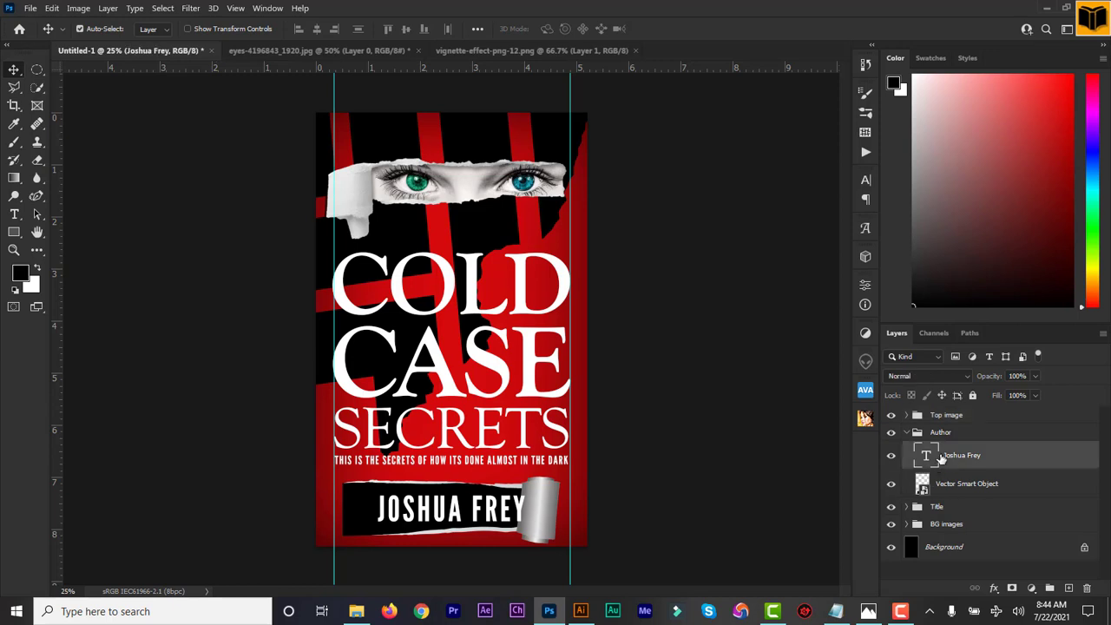
pyautogui.hotkey('shift', 'Left')
pyautogui.hotkey('shift', 'Left')
pyautogui.hotkey('shift', 'Left')
pyautogui.hotkey('shift', 'Left')
pyautogui.hotkey('shift', 'Left')
pyautogui.hotkey('shift', 'Left')
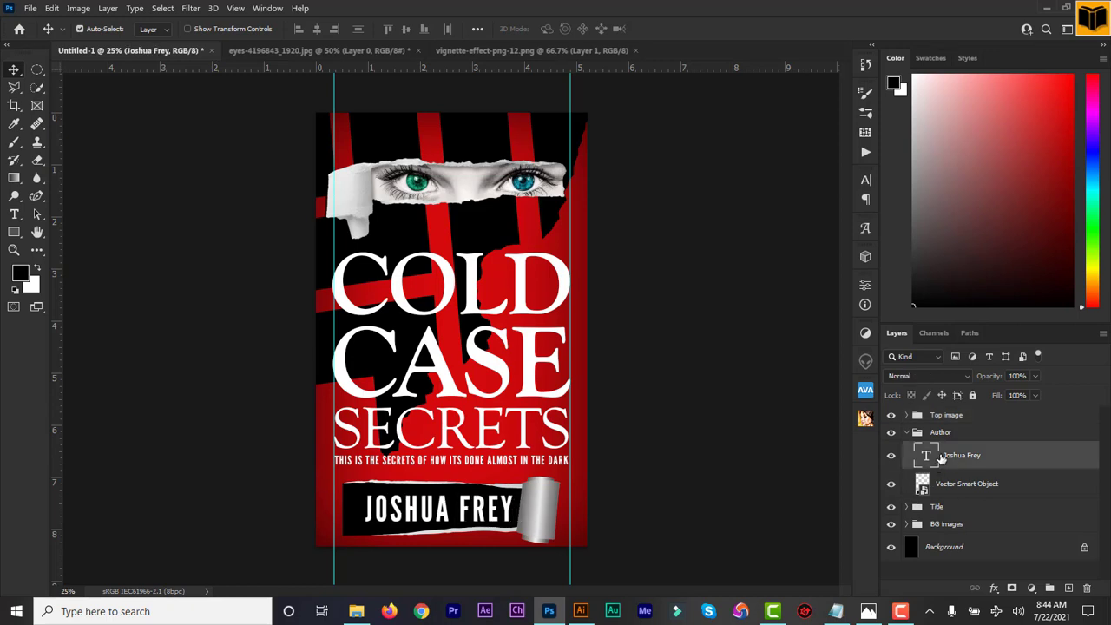
pyautogui.hotkey('shift', 'Left')
pyautogui.hotkey('shift', 'Left')
pyautogui.hotkey('shift', 'Left')
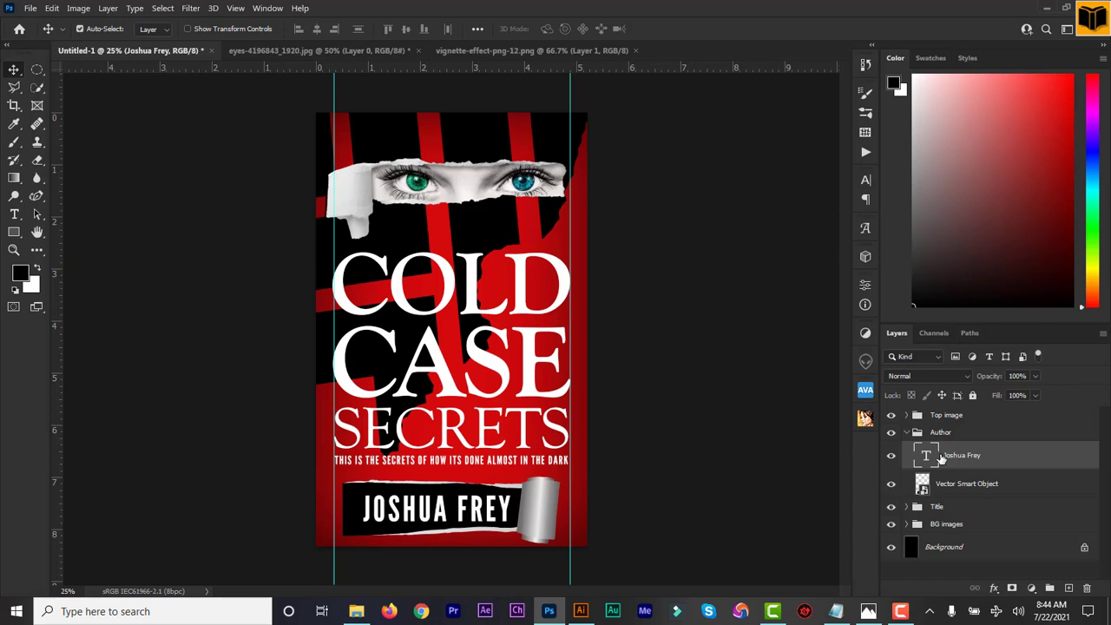
pyautogui.hotkey('shift', 'Left')
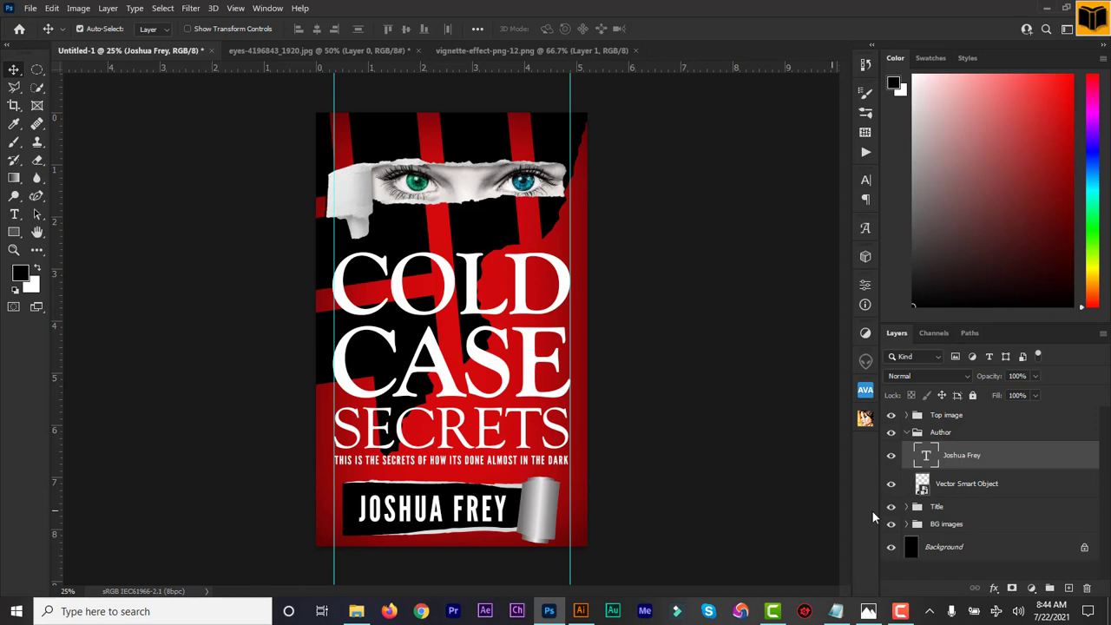
# Move the author name and torn-paper banner right together with two Shift+Right nudges.
pyautogui.keyDown('ctrl'); pyautogui.click(974, 488); pyautogui.keyUp('ctrl')
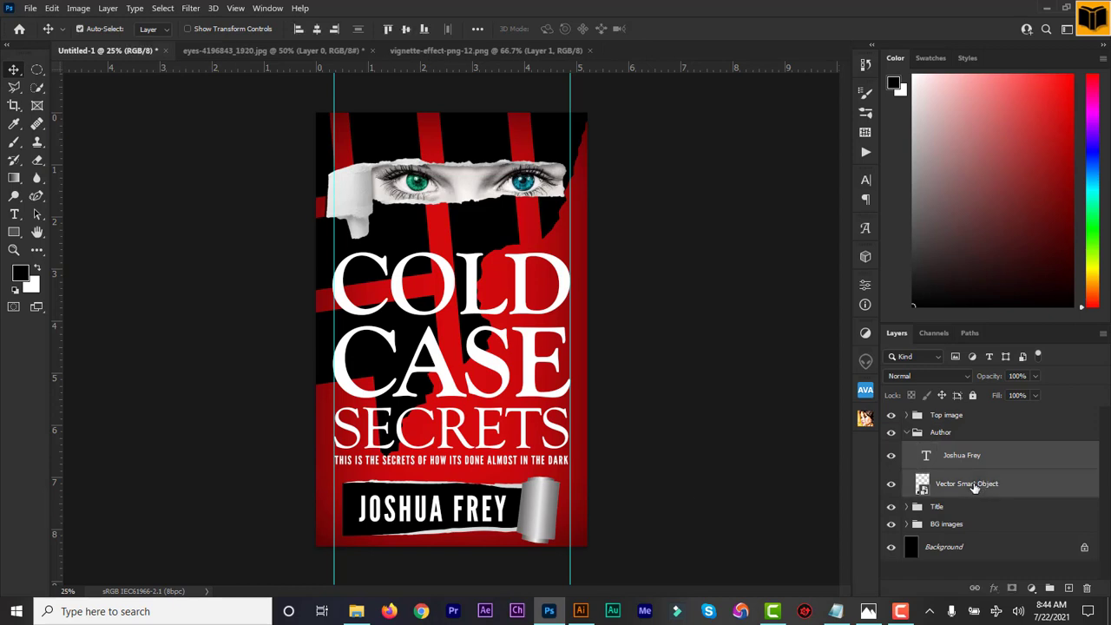
pyautogui.hotkey('shift', 'Right')
pyautogui.hotkey('shift', 'Right')
pyautogui.hotkey('shift', 'Right')
pyautogui.hotkey('shift', 'Right')
pyautogui.hotkey('shift', 'Right')
pyautogui.hotkey('shift', 'Right')
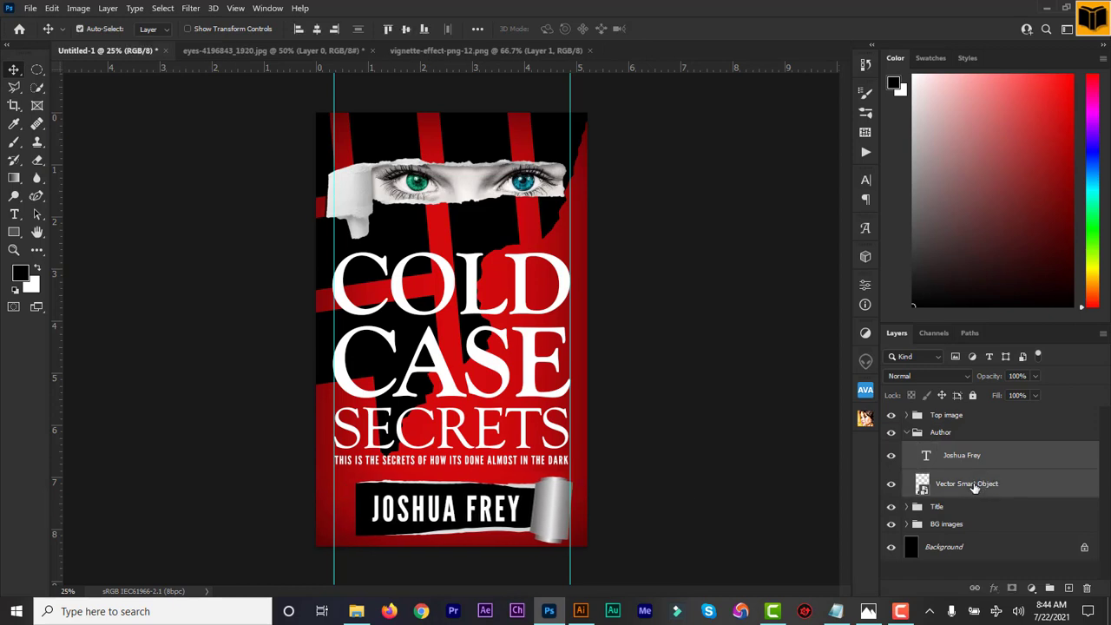
pyautogui.hotkey('shift', 'Right')
pyautogui.hotkey('shift', 'Right')
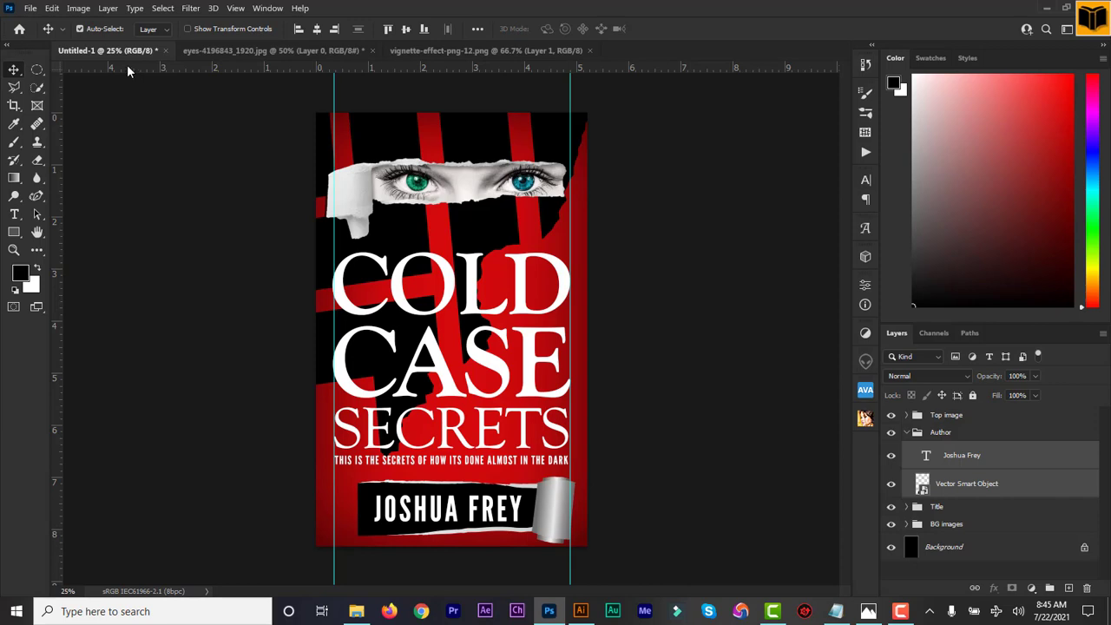
# Start a File > Save As, then cancel it.
pyautogui.click(29, 7)
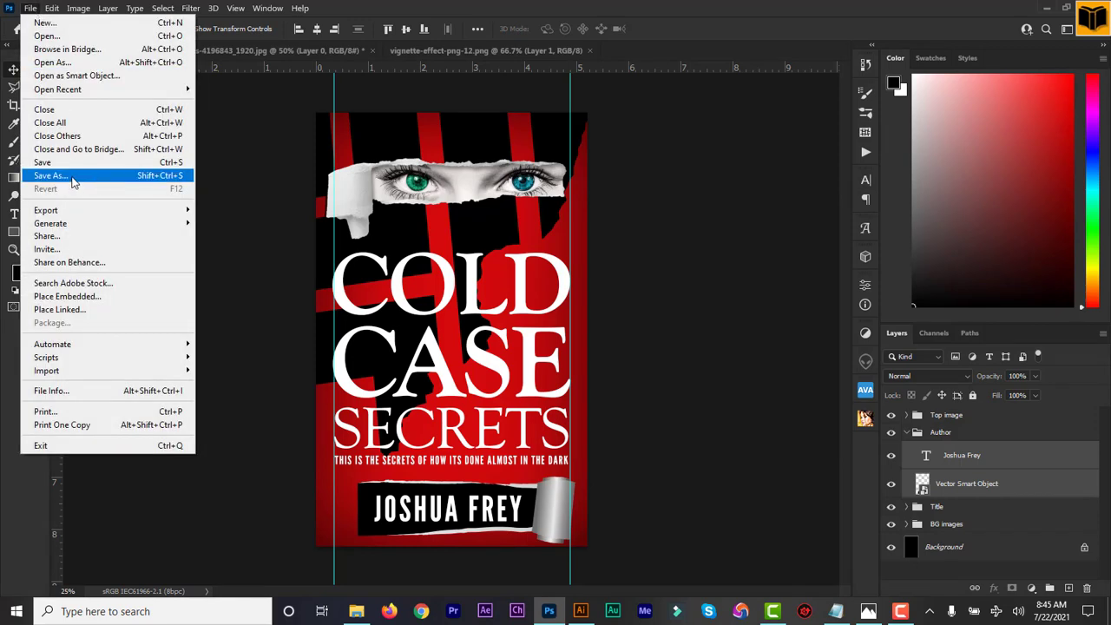
pyautogui.click(73, 177)
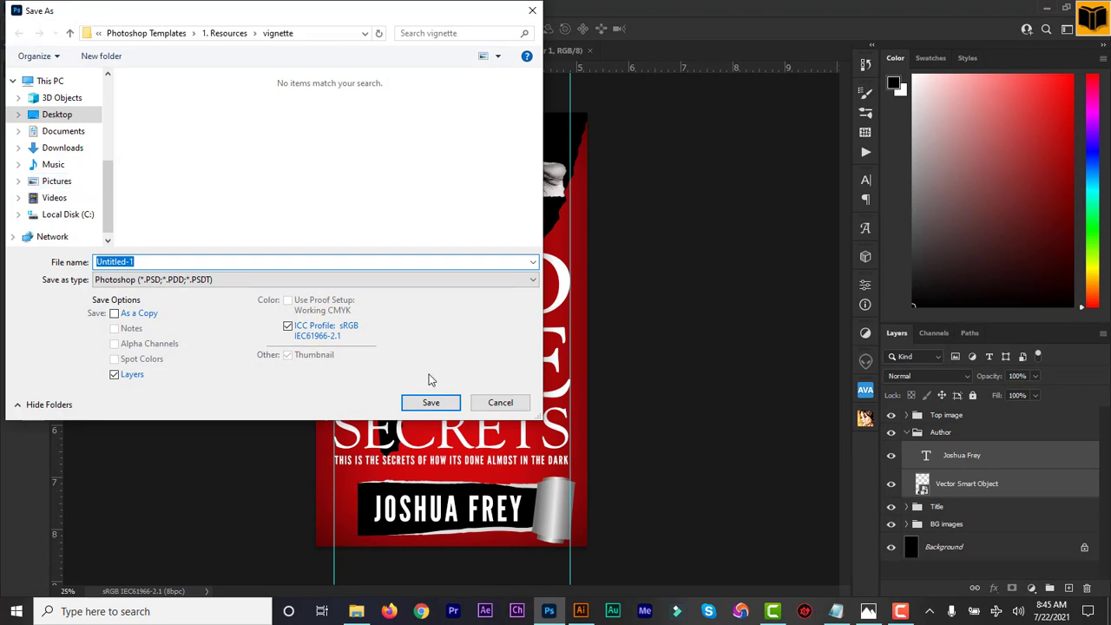
pyautogui.click(493, 404)
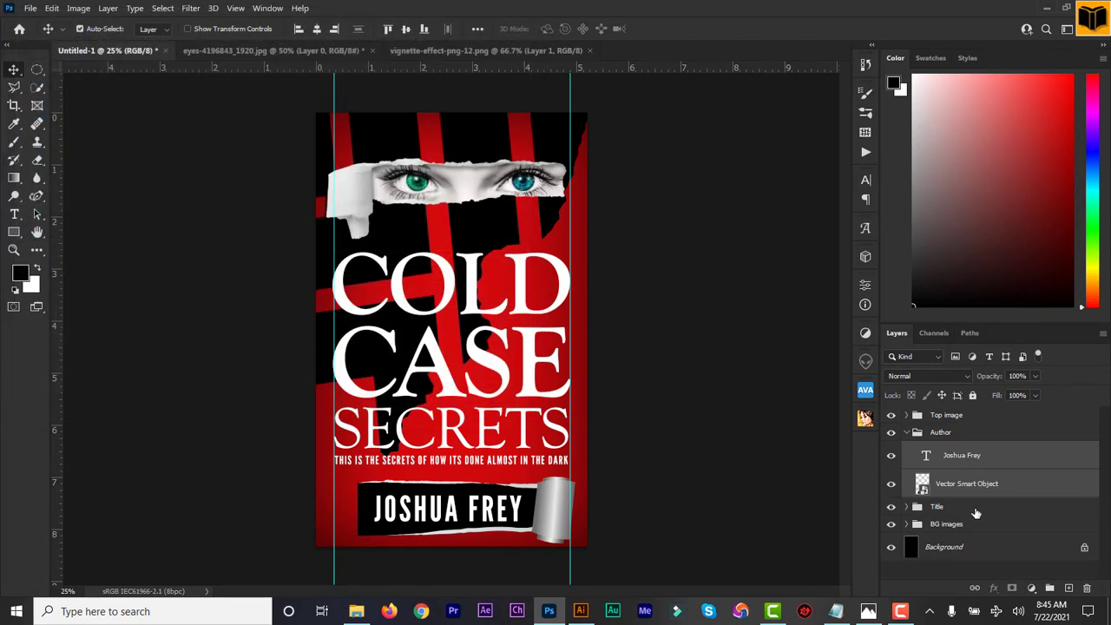
# Raise the Title group four nudges and the Top image eyes strip one nudge.
pyautogui.click(945, 512)
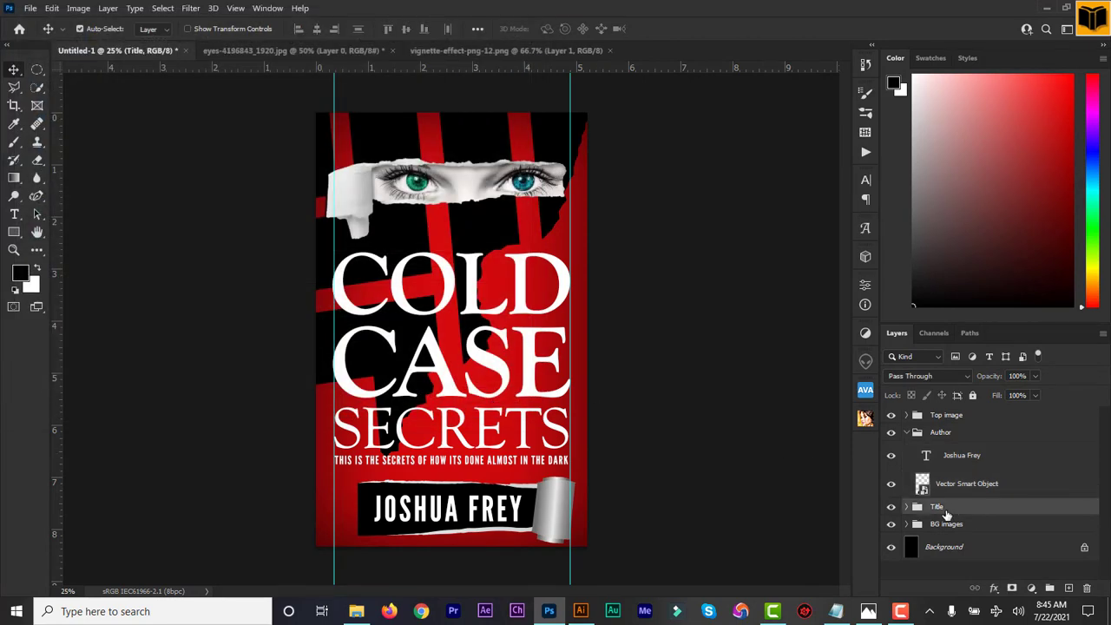
pyautogui.press('Up')
pyautogui.press('Up')
pyautogui.press('Up')
pyautogui.press('Up')
pyautogui.press('Up')
pyautogui.press('Up')
pyautogui.press('Up')
pyautogui.press('Up')
pyautogui.press('Up')
pyautogui.press('Up')
pyautogui.press('Up')
pyautogui.press('Up')
pyautogui.press('Up')
pyautogui.press('Up')
pyautogui.press('Up')
pyautogui.press('Up')
pyautogui.press('Up')
pyautogui.press('Up')
pyautogui.press('Up')
pyautogui.press('Up')
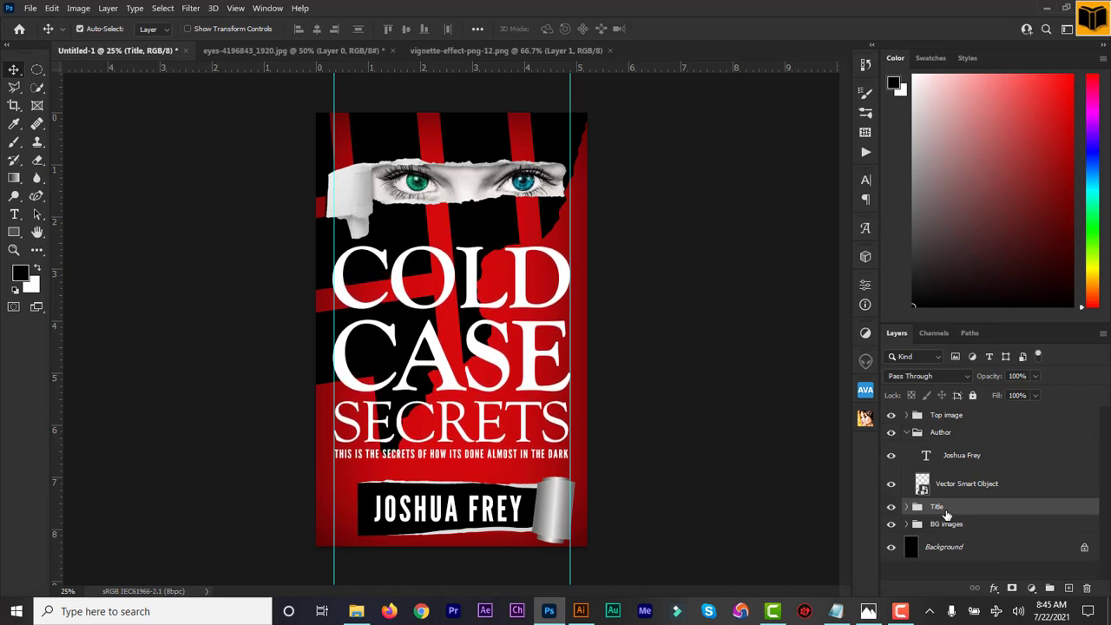
pyautogui.press('Up')
pyautogui.press('Up')
pyautogui.press('Up')
pyautogui.press('Up')
pyautogui.press('Up')
pyautogui.press('Up')
pyautogui.press('Up')
pyautogui.press('Up')
pyautogui.press('Up')
pyautogui.press('Up')
pyautogui.press('Up')
pyautogui.press('Up')
pyautogui.press('Up')
pyautogui.press('Up')
pyautogui.press('Up')
pyautogui.press('Up')
pyautogui.press('Up')
pyautogui.press('Up')
pyautogui.press('Up')
pyautogui.press('Up')
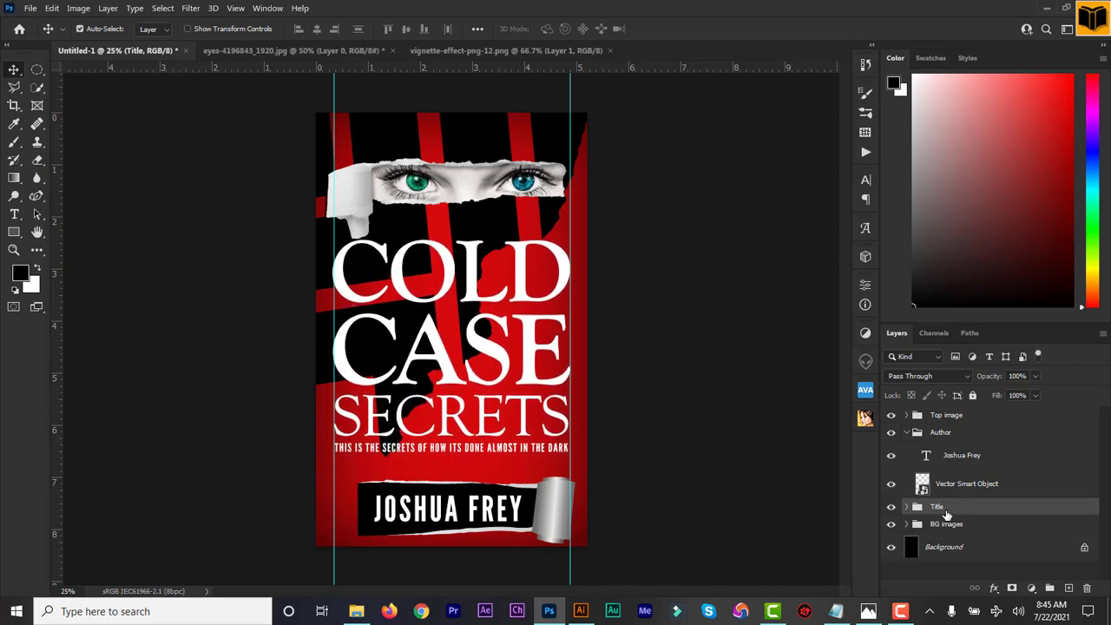
pyautogui.click(953, 421)
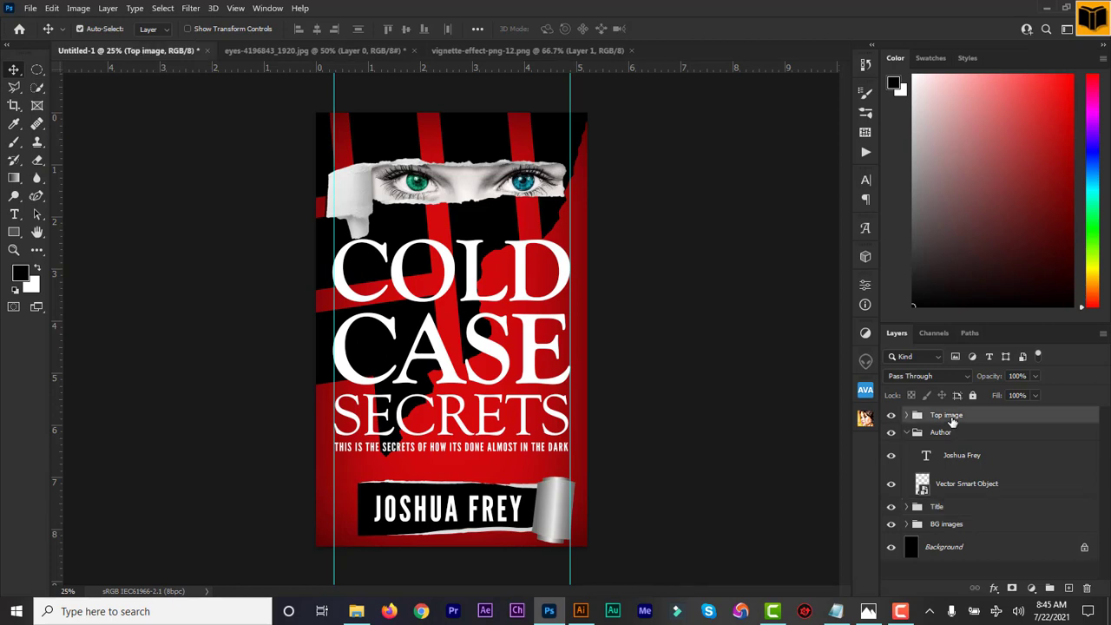
pyautogui.press('Up')
pyautogui.press('Up')
pyautogui.press('Up')
pyautogui.press('Up')
pyautogui.press('Up')
pyautogui.press('Up')
pyautogui.press('Up')
pyautogui.press('Up')
pyautogui.press('Up')
pyautogui.press('Up')
pyautogui.press('Up')
pyautogui.press('Up')
pyautogui.press('Up')
pyautogui.press('Up')
pyautogui.press('Up')
pyautogui.press('Up')
pyautogui.press('Up')
pyautogui.press('Up')
pyautogui.press('Up')
pyautogui.press('Up')
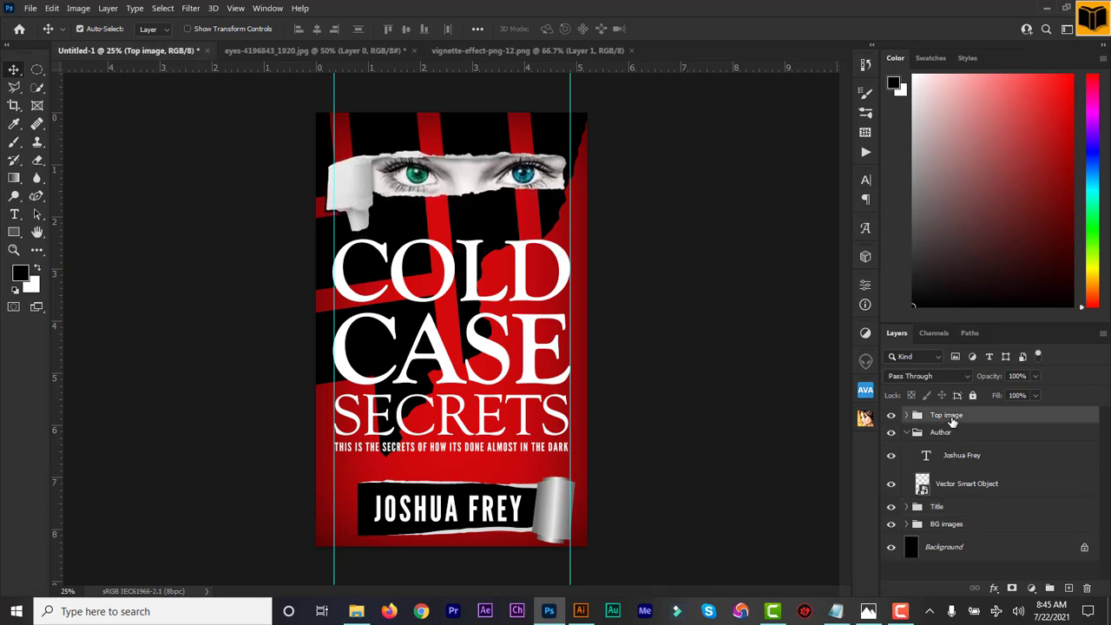
pyautogui.click(950, 512)
pyautogui.press('Up')
pyautogui.press('Up')
pyautogui.press('Up')
pyautogui.press('Up')
pyautogui.press('Up')
pyautogui.press('Up')
pyautogui.press('Up')
pyautogui.press('Up')
pyautogui.press('Up')
pyautogui.press('Up')
pyautogui.press('Up')
pyautogui.press('Up')
pyautogui.press('Up')
pyautogui.press('Up')
pyautogui.press('Up')
pyautogui.press('Up')
pyautogui.press('Up')
pyautogui.press('Up')
pyautogui.press('Up')
pyautogui.press('Up')
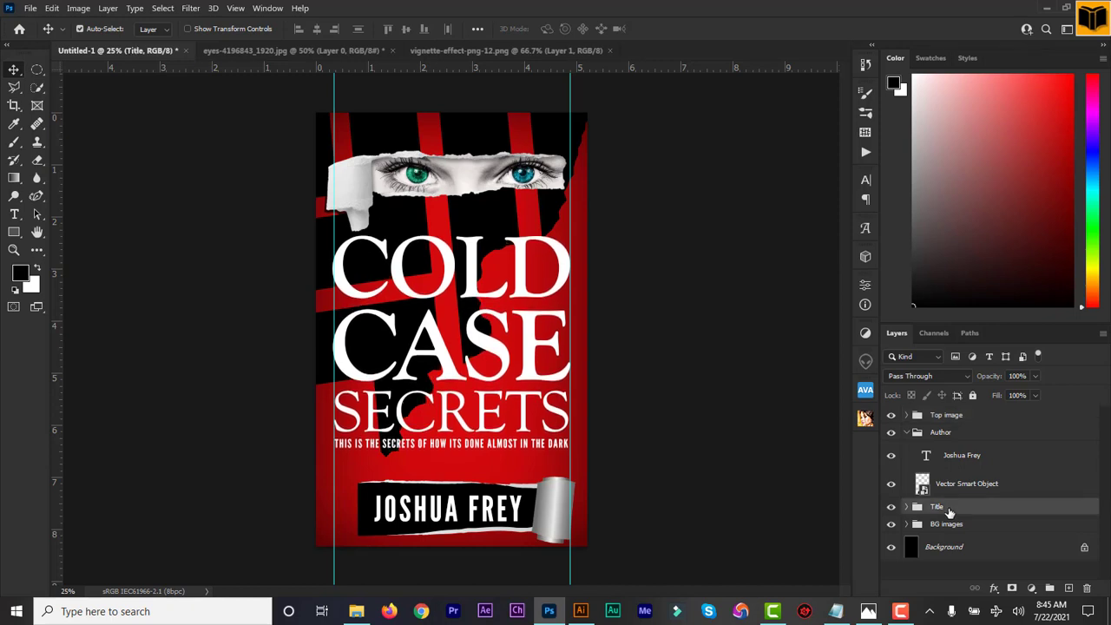
pyautogui.press('Up')
pyautogui.press('Up')
pyautogui.press('Up')
pyautogui.press('Up')
pyautogui.press('Up')
pyautogui.press('Up')
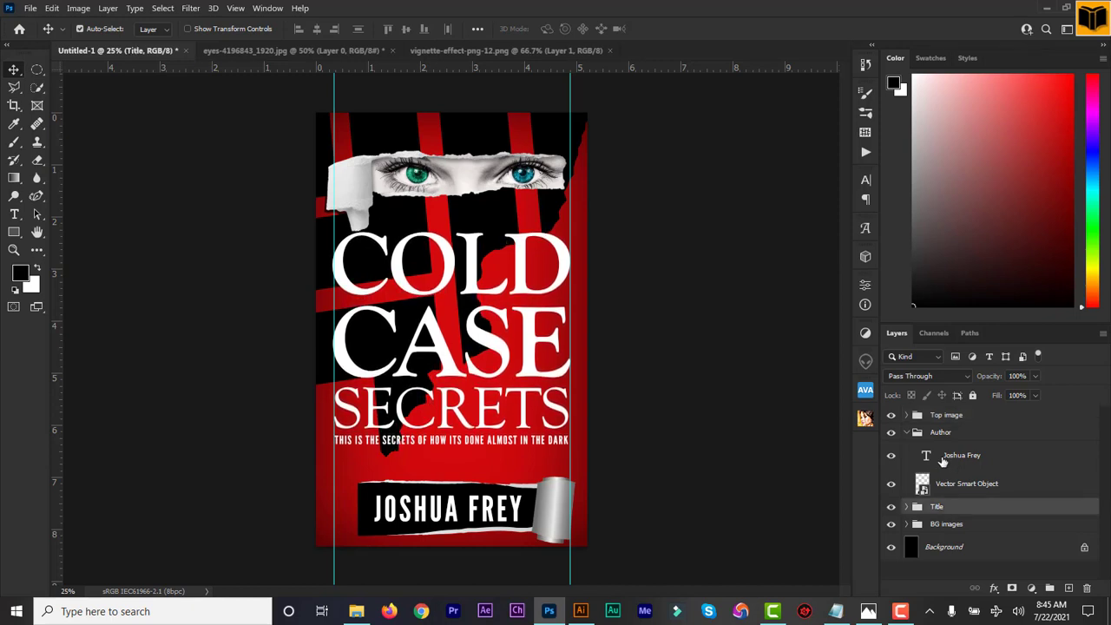
# Collapse the Author group and nudge it left twice.
pyautogui.click(907, 433)
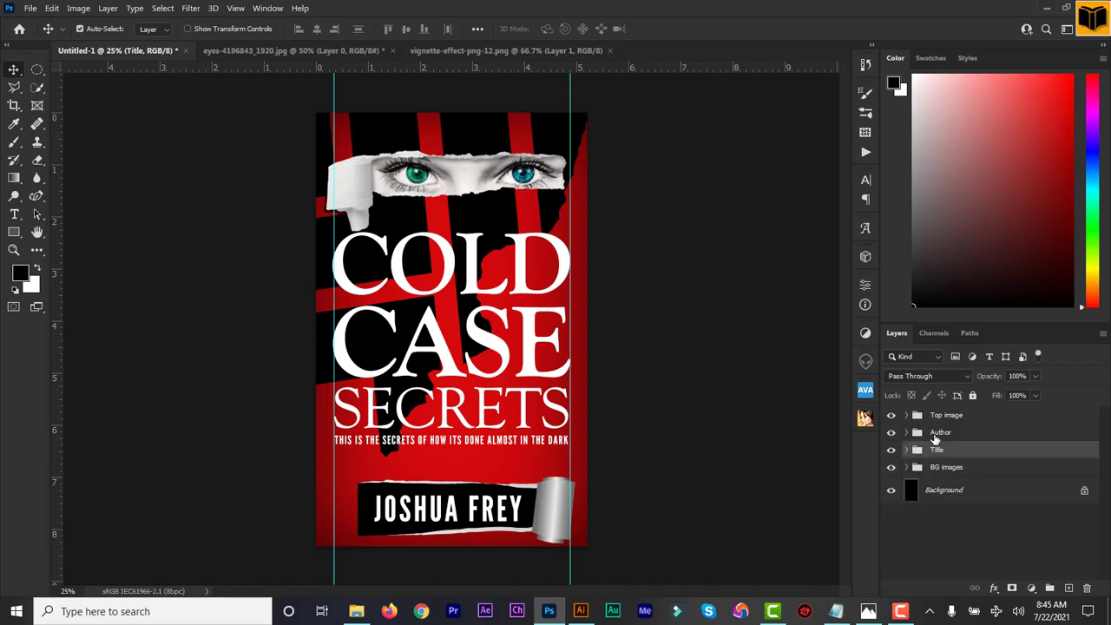
pyautogui.click(935, 434)
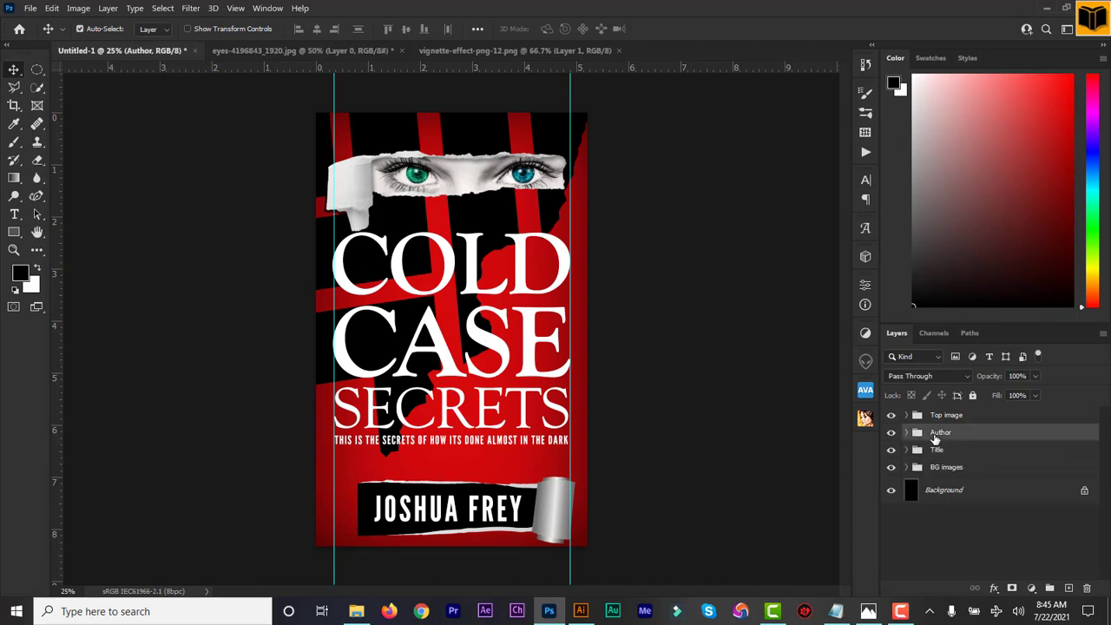
pyautogui.press('Left')
pyautogui.press('Left')
pyautogui.press('Left')
pyautogui.press('Left')
pyautogui.press('Left')
pyautogui.press('Left')
pyautogui.press('Left')
pyautogui.press('Left')
pyautogui.press('Left')
pyautogui.press('Left')
pyautogui.press('Left')
pyautogui.press('Left')
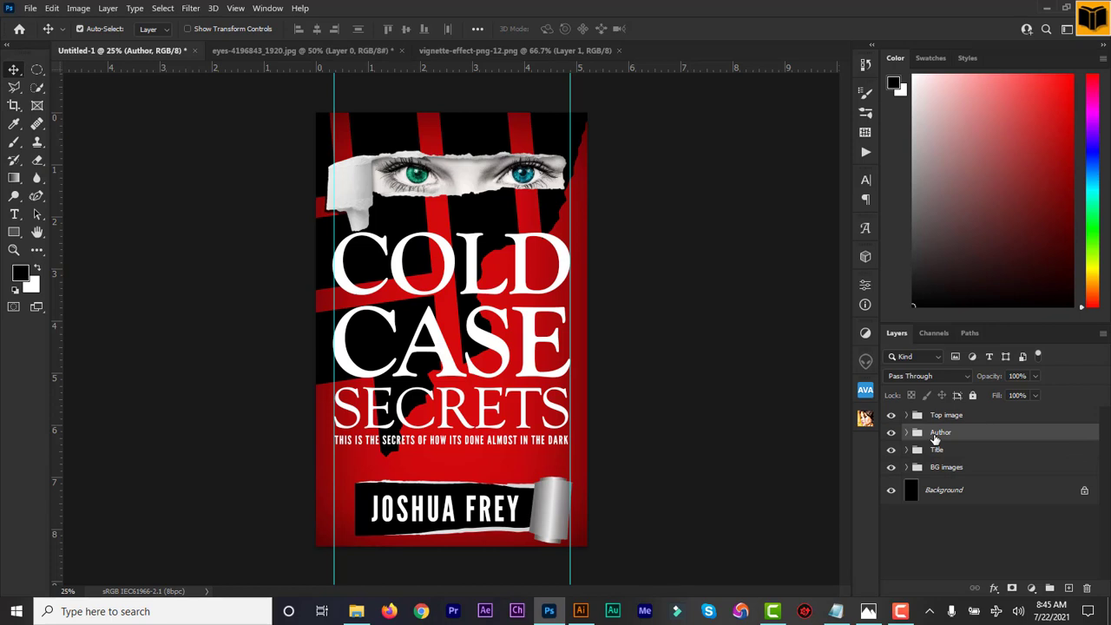
pyautogui.press('Left')
pyautogui.press('Left')
pyautogui.press('Left')
pyautogui.press('Left')
pyautogui.press('Left')
pyautogui.press('Left')
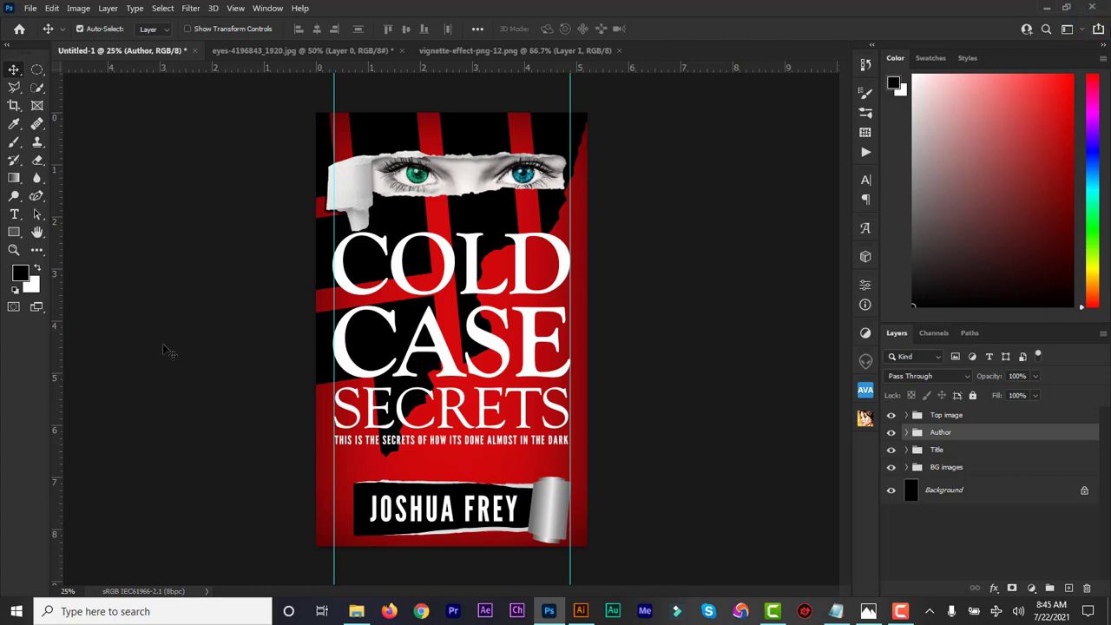
# Save the cover as creative arts cover design.psd.
pyautogui.click(31, 8)
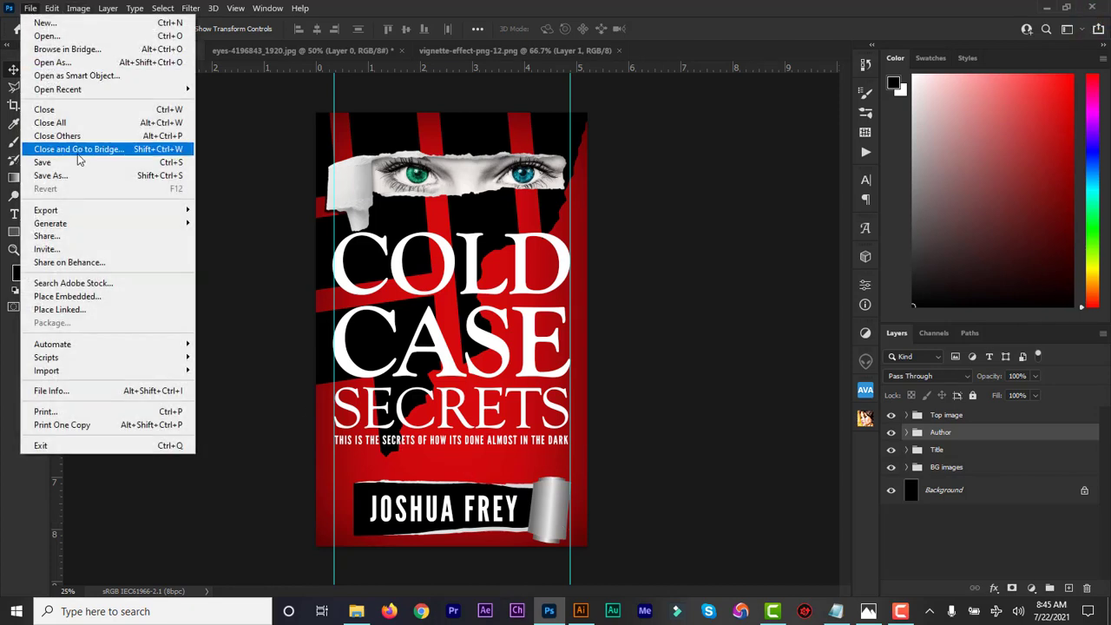
pyautogui.click(76, 176)
pyautogui.click(428, 404)
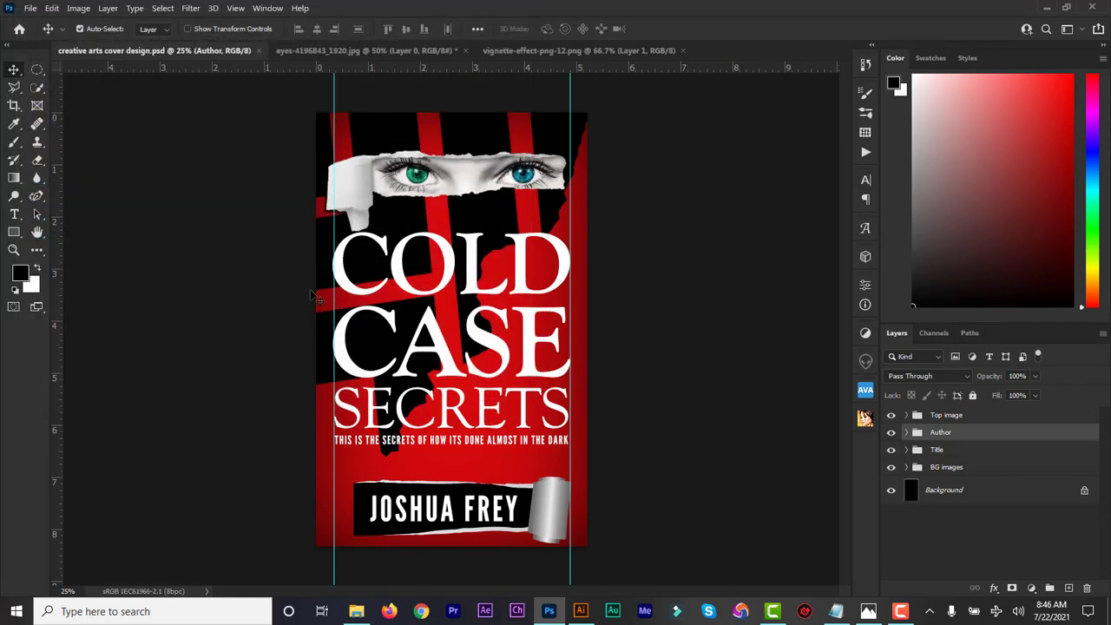
# Export a JPEG copy of the cover with default quality, then open it in the photo viewer.
pyautogui.click(30, 9)
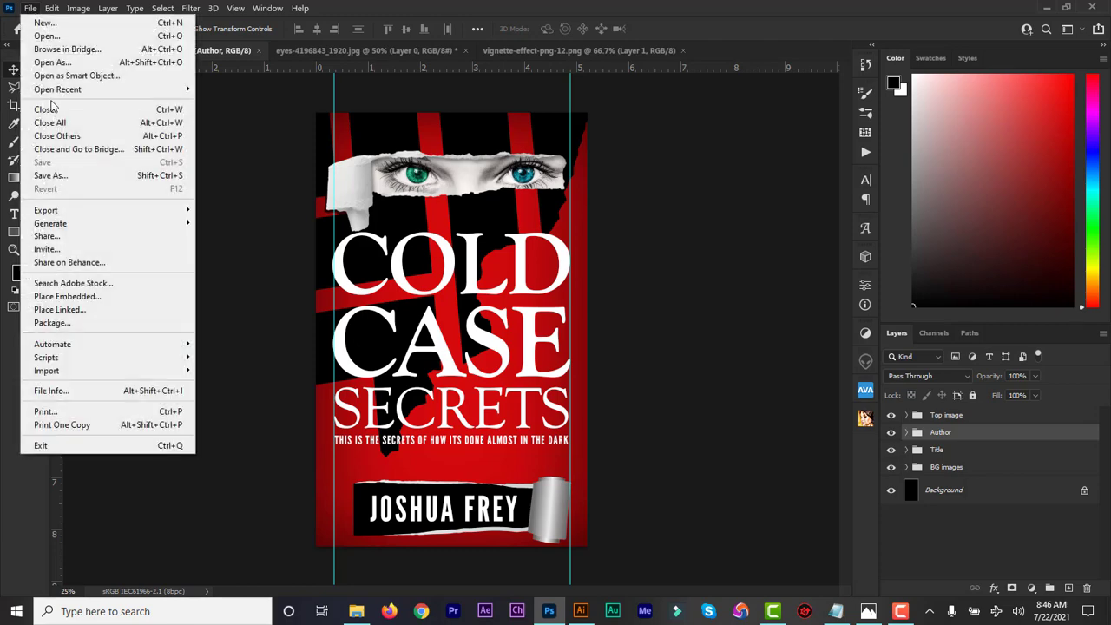
pyautogui.click(74, 177)
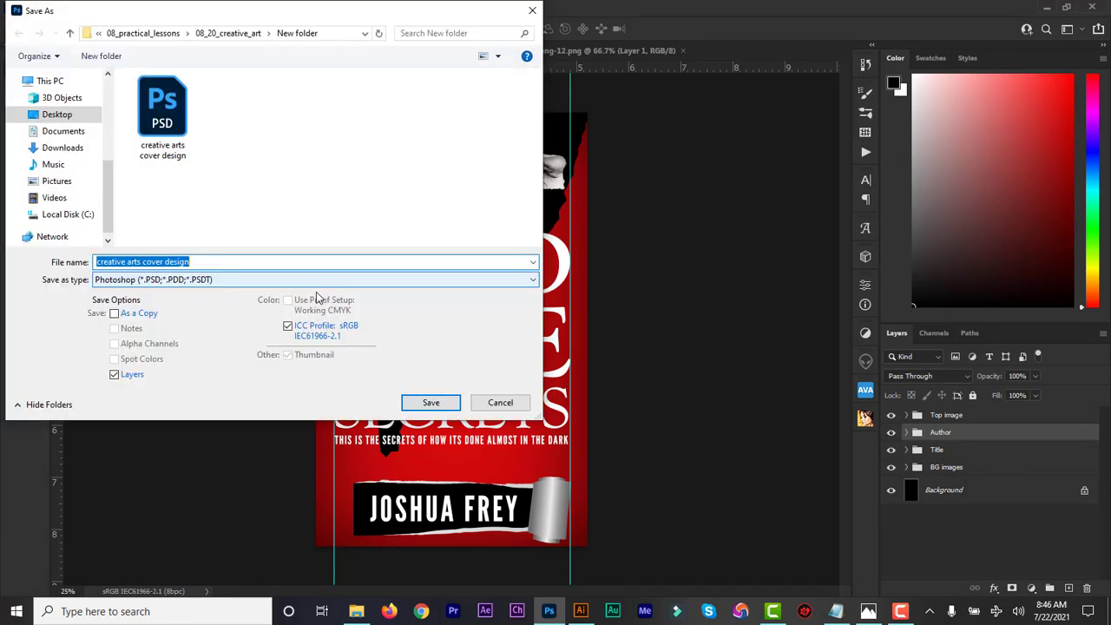
pyautogui.click(261, 279)
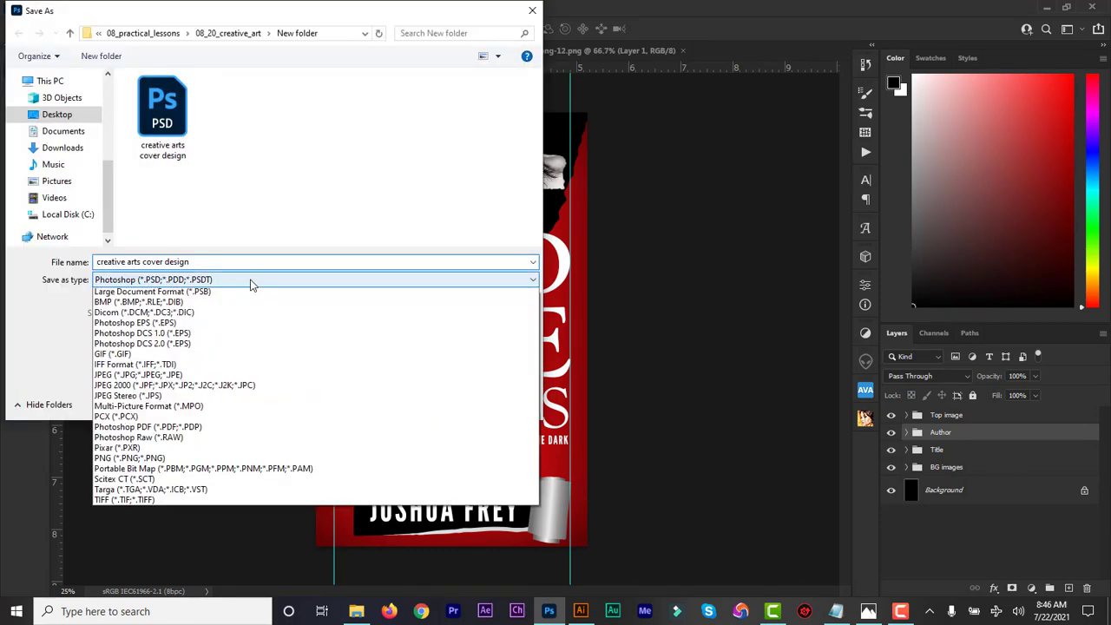
pyautogui.click(244, 390)
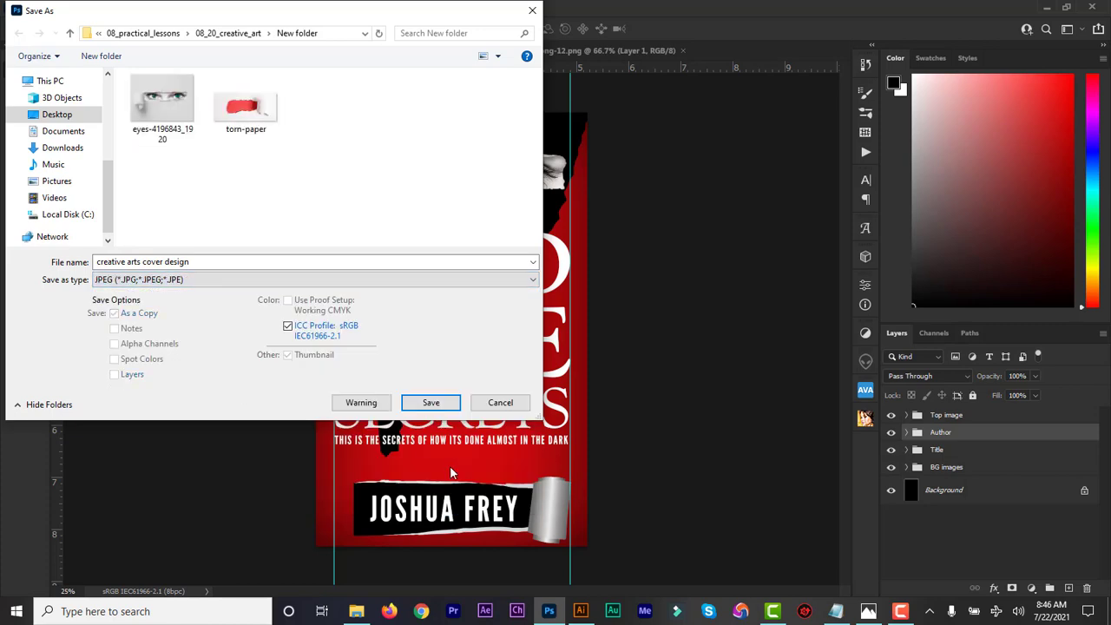
pyautogui.click(431, 403)
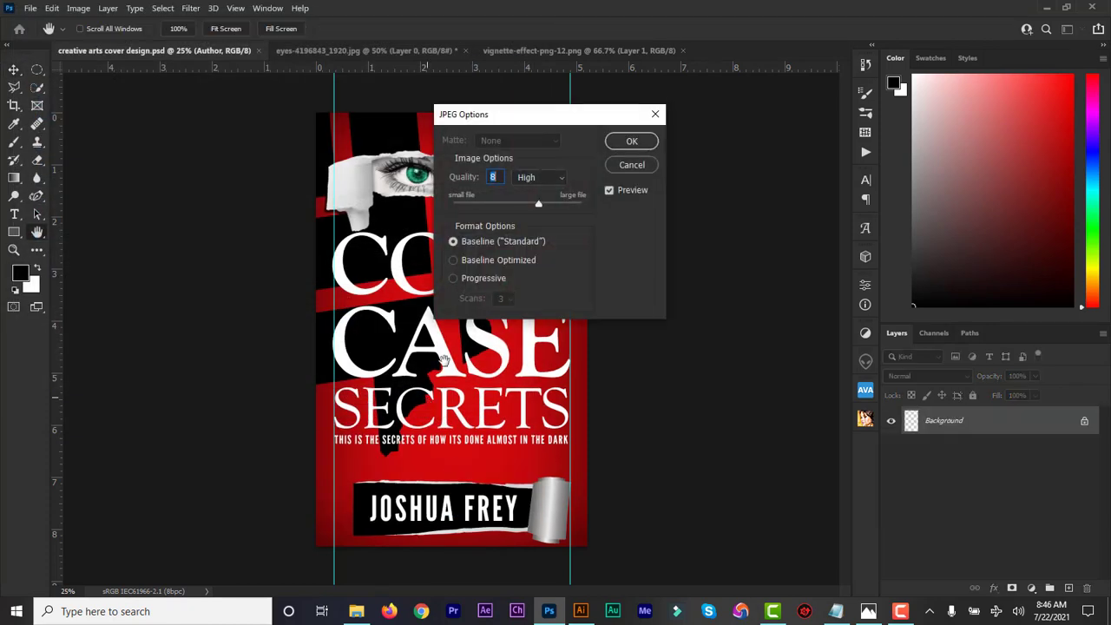
pyautogui.click(632, 141)
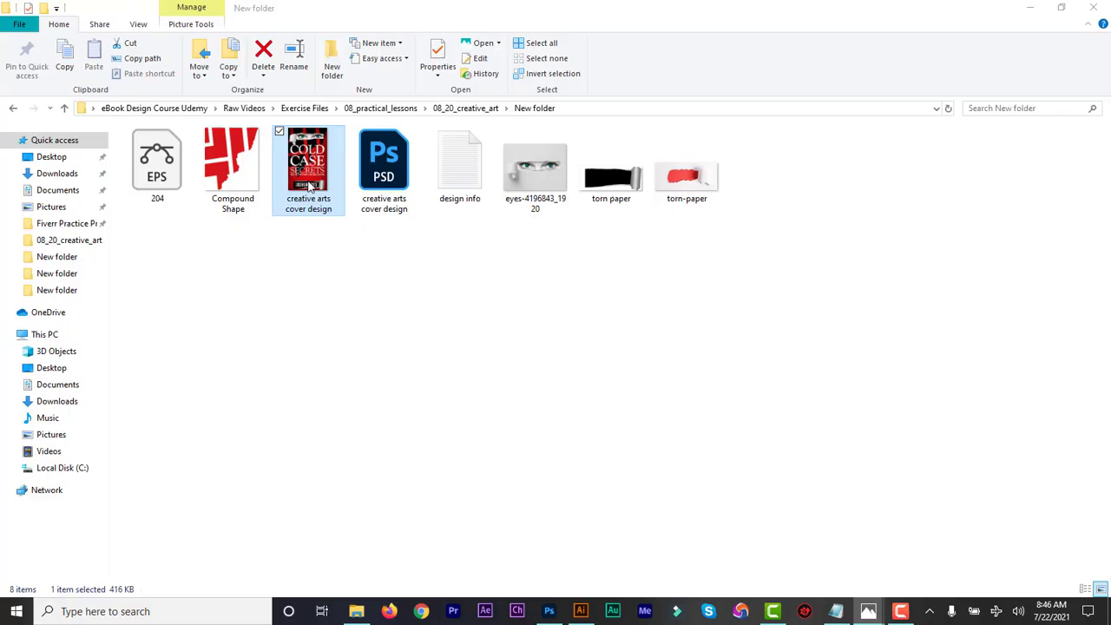
pyautogui.doubleClick(307, 184)
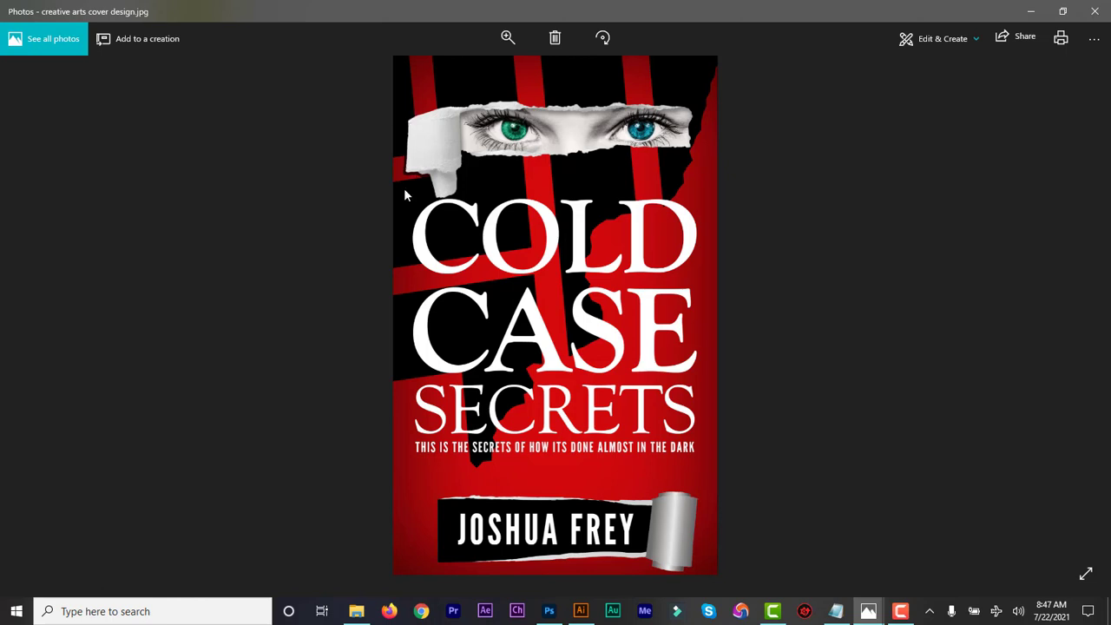
# Close the Photos viewer showing the exported cover JPEG.
pyautogui.click(1098, 12)
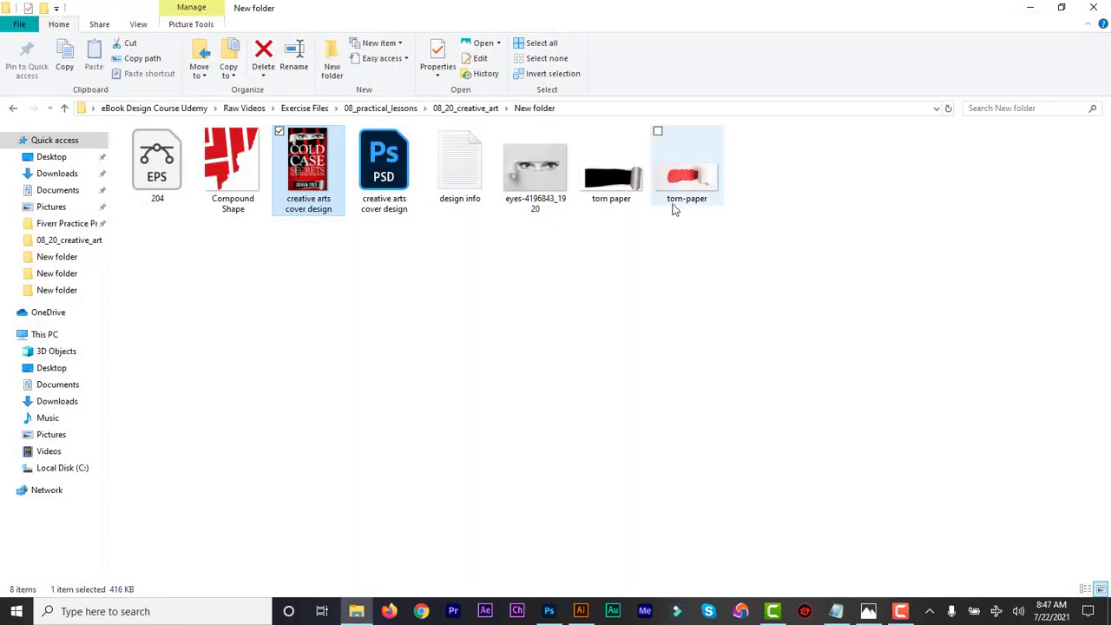